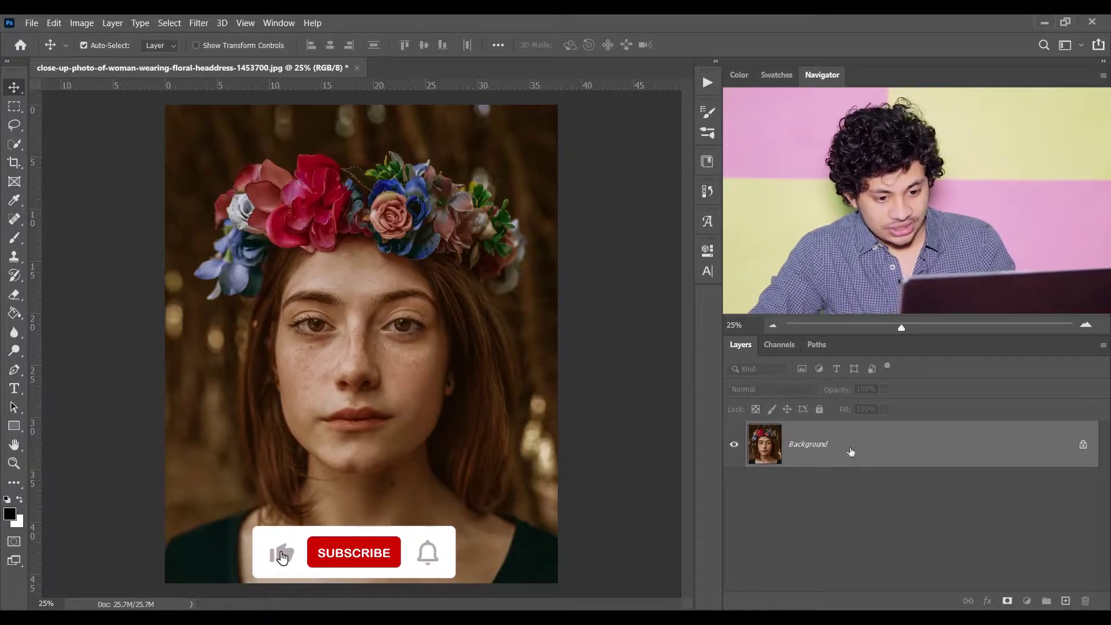
Step: Duplicate the Background layer and apply a Gaussian Blur with a radius of 5 pixels to the copy
drag(806, 450, 1064, 602)
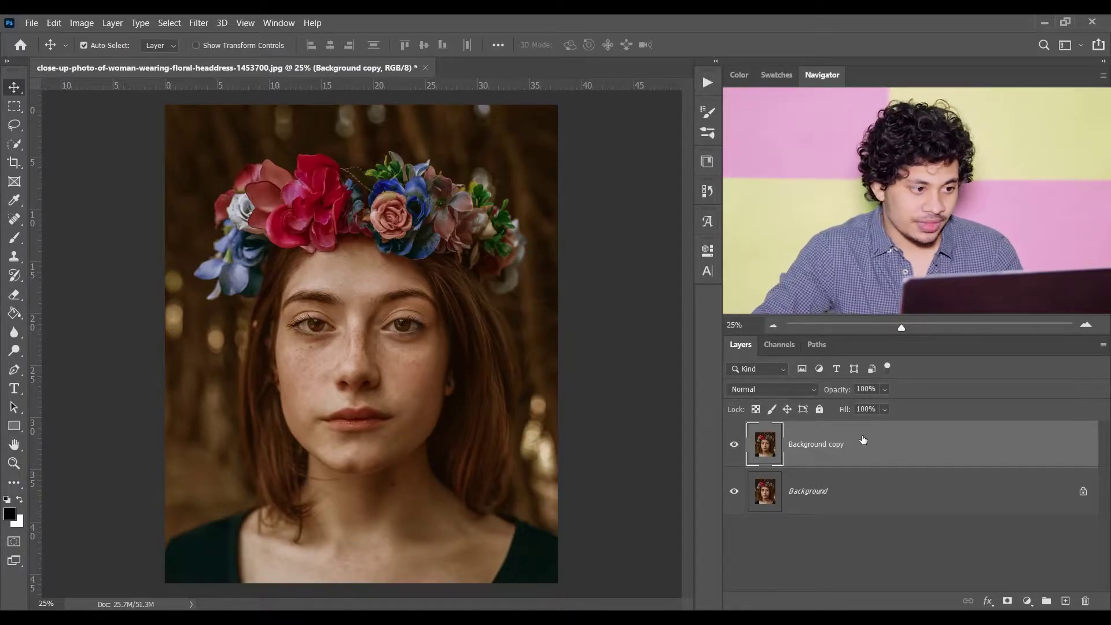
click(197, 24)
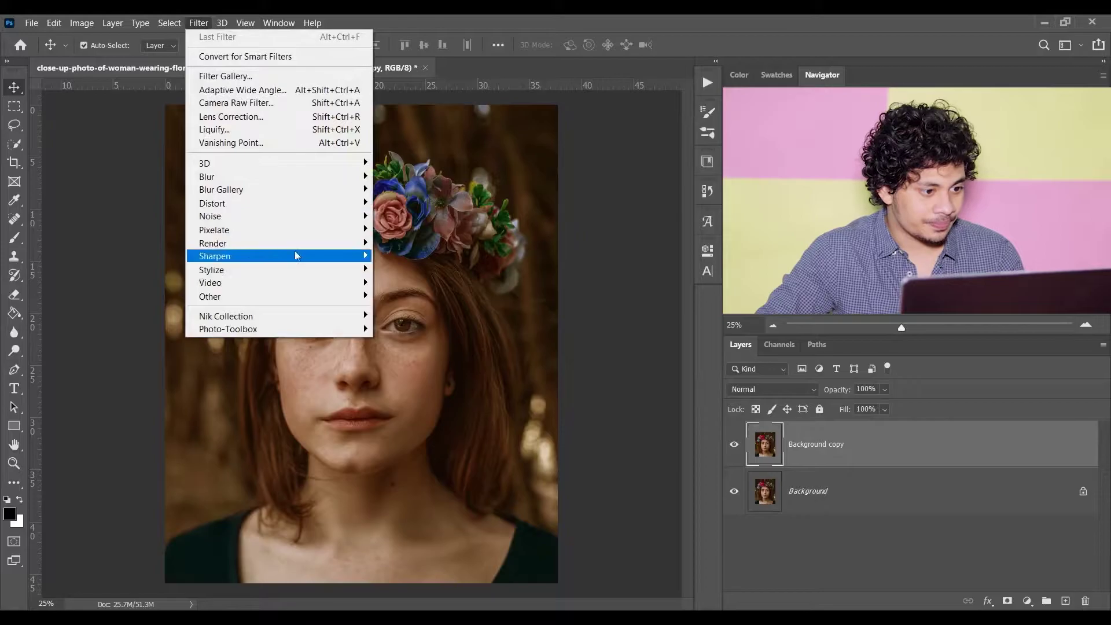
mouse_move(323, 182)
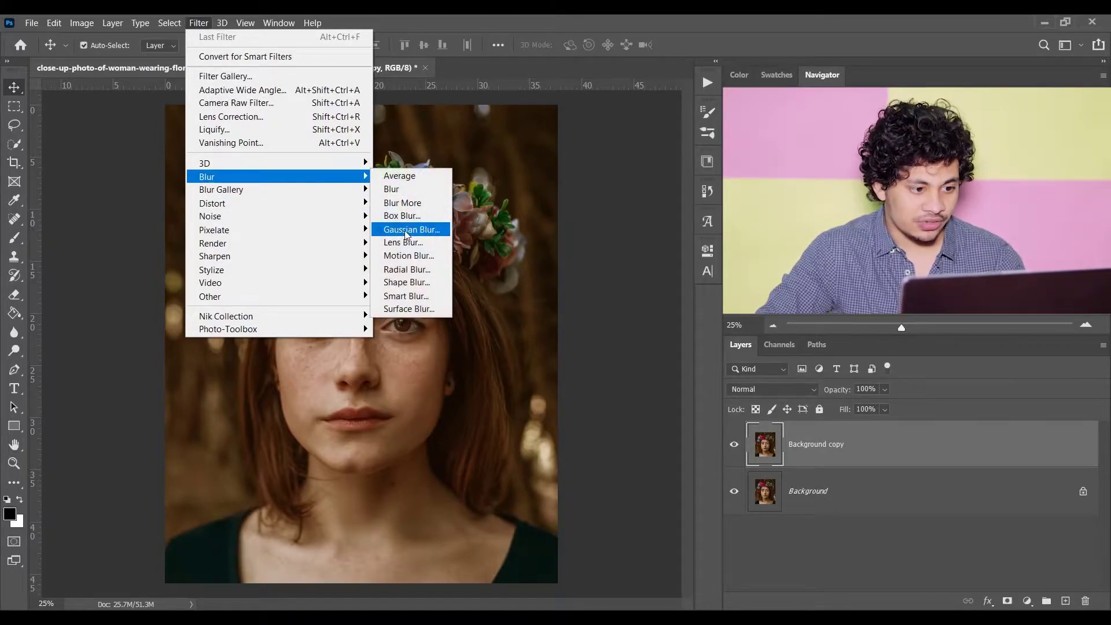
click(406, 230)
drag(480, 227, 525, 202)
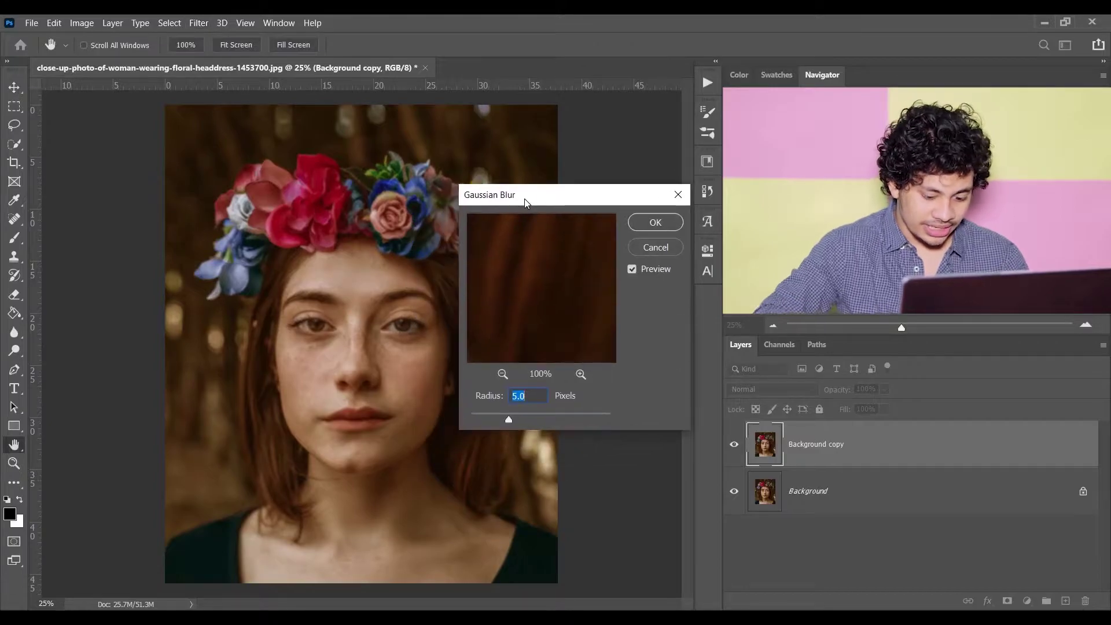
scroll(526, 203, up, 2)
scroll(525, 203, up, 1)
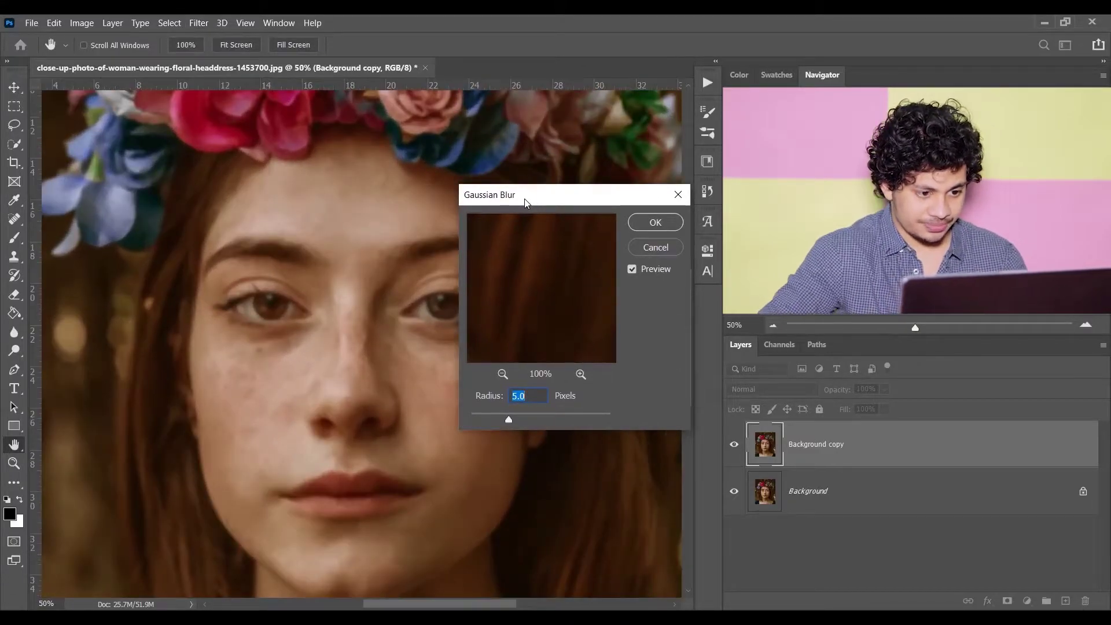
drag(559, 197, 550, 174)
drag(498, 400, 511, 397)
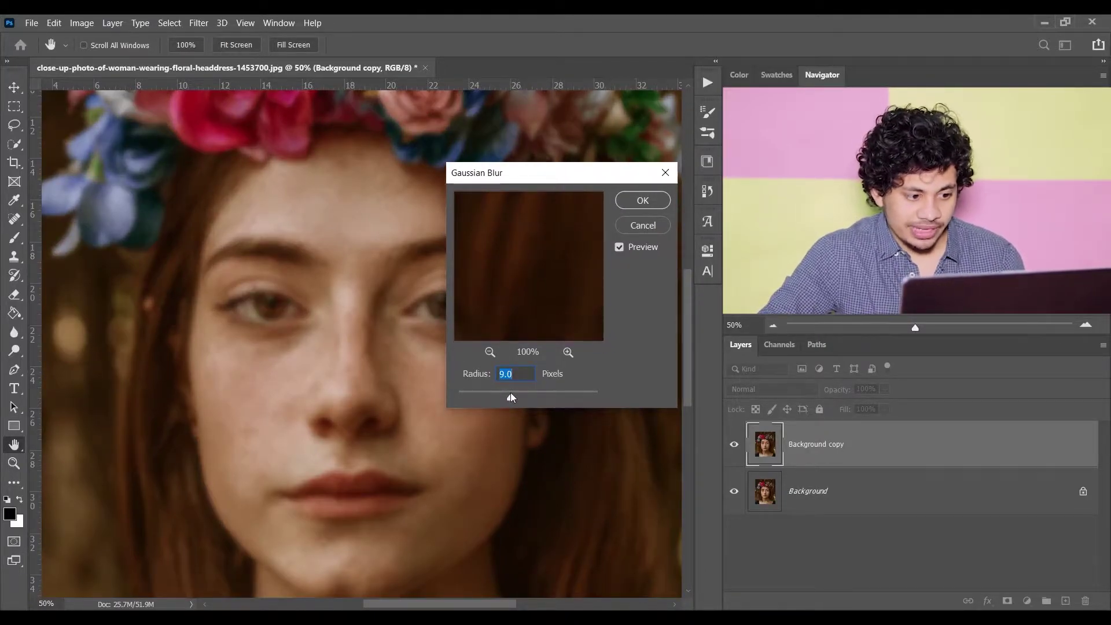
drag(506, 398, 495, 397)
text(5)
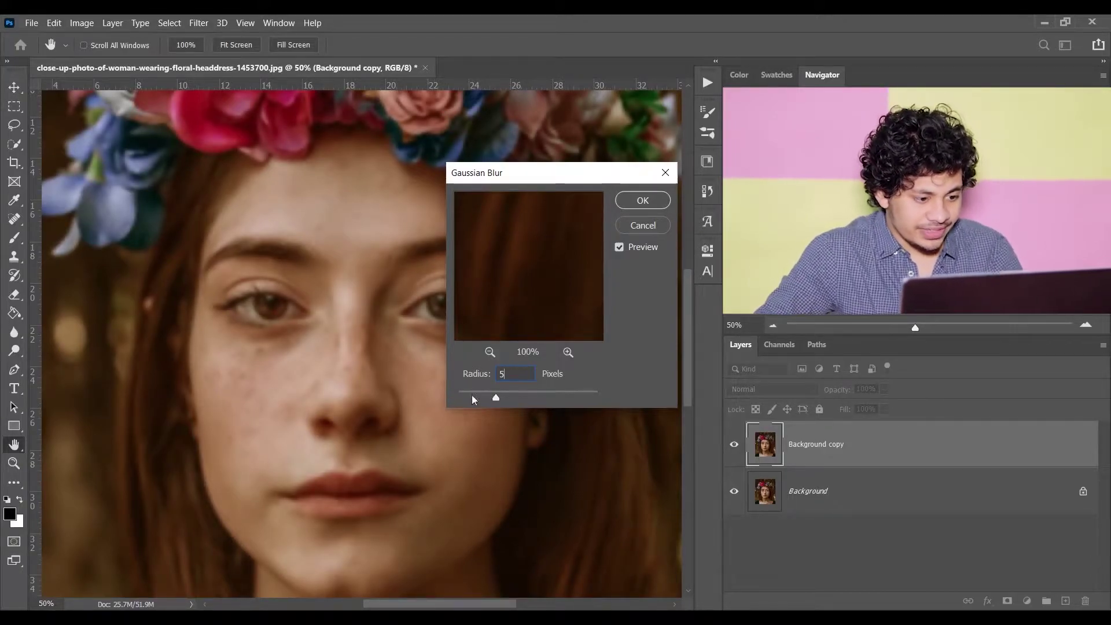
ctrl+click(312, 464)
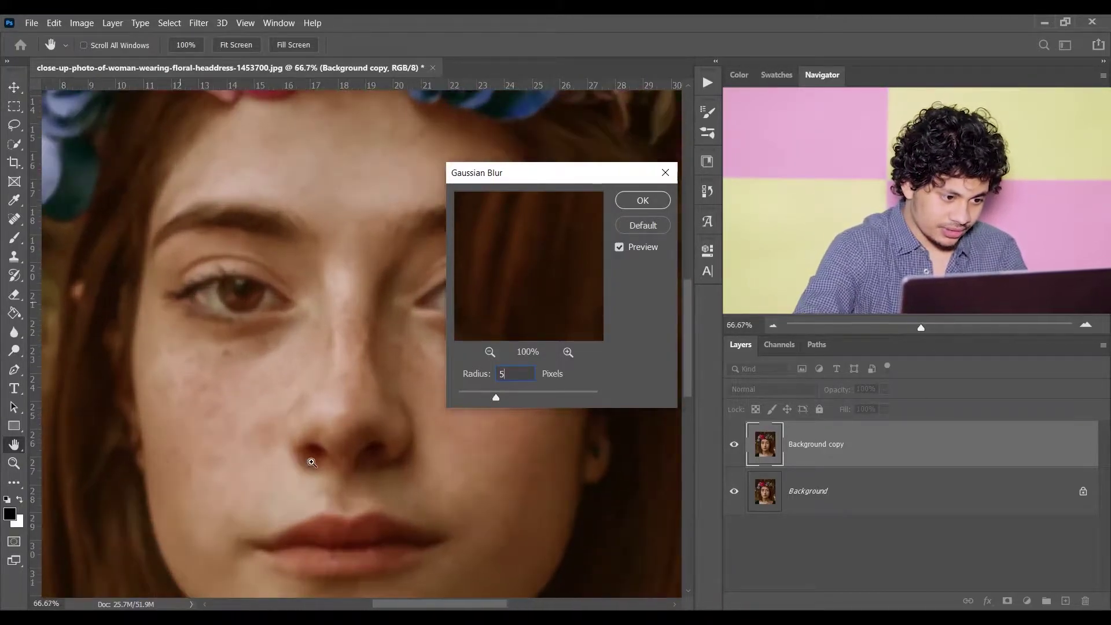
drag(340, 442, 312, 293)
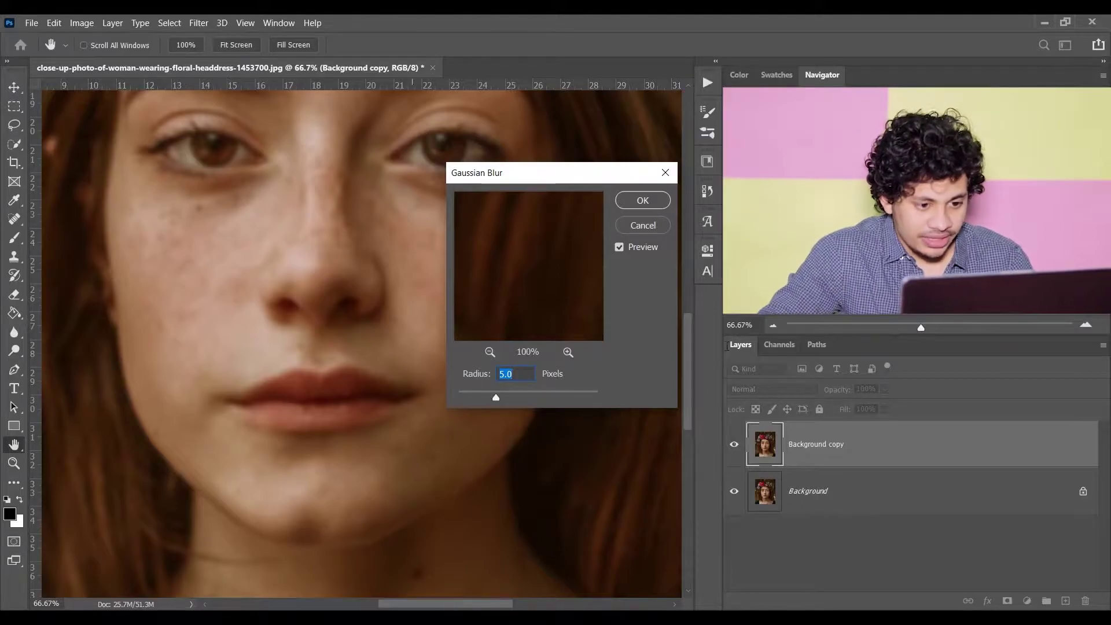
click(643, 200)
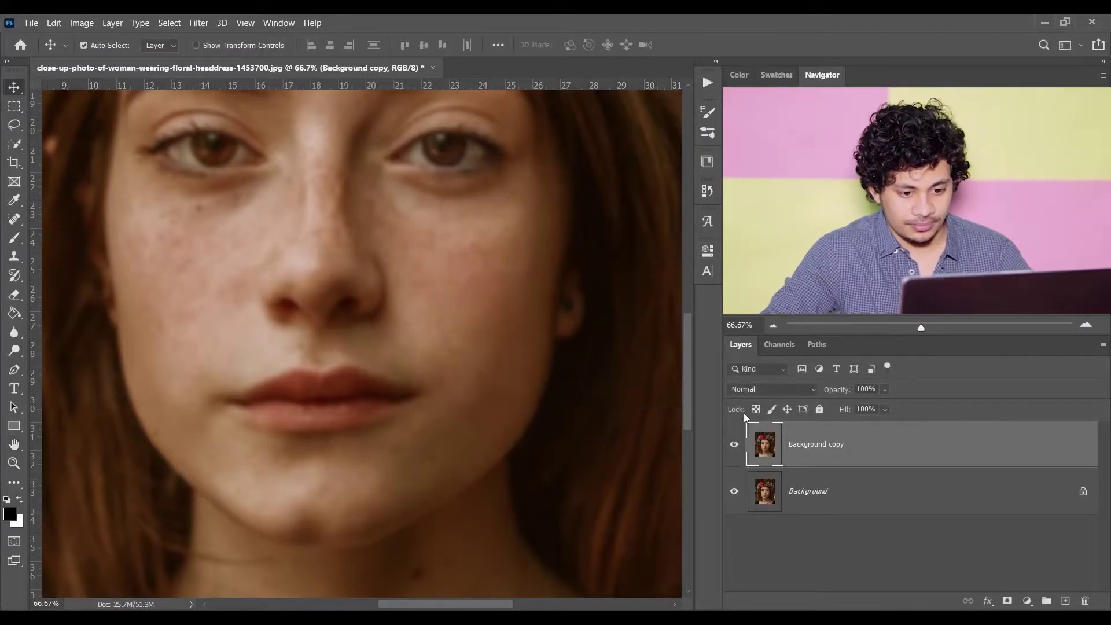
Step: Set the blurred layer's blend mode to Soft Light and its opacity to 50%
click(771, 392)
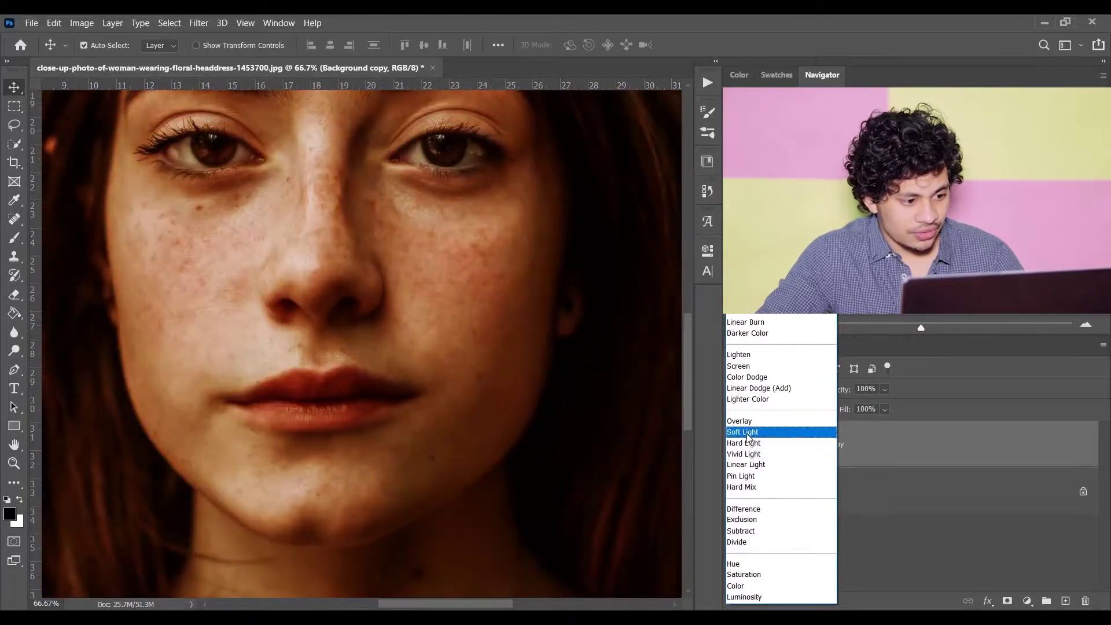
click(747, 433)
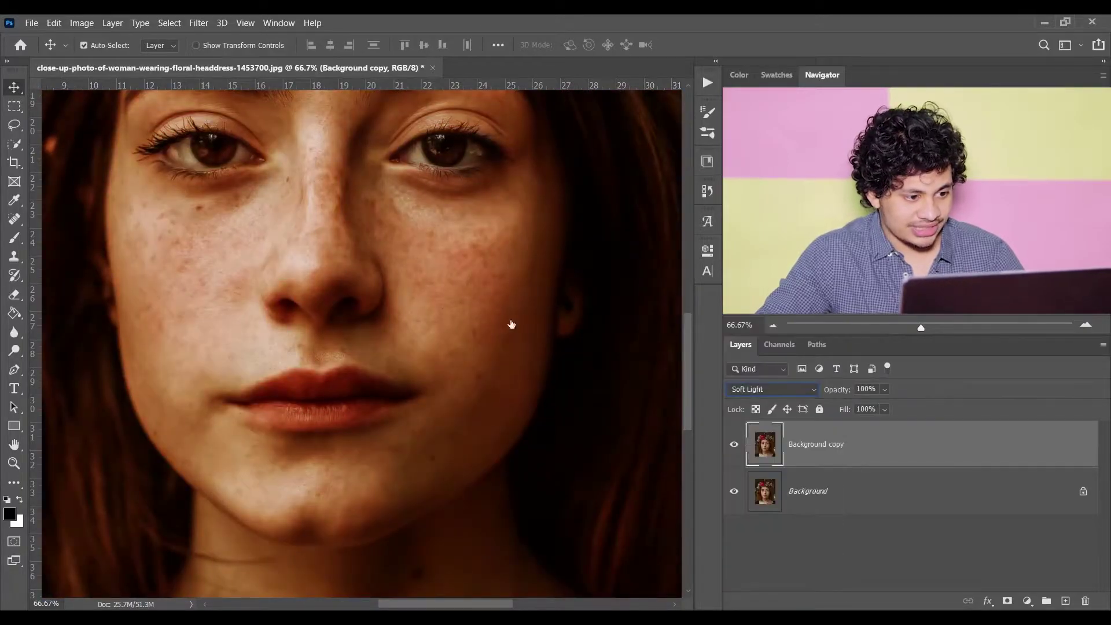
drag(347, 171, 397, 209)
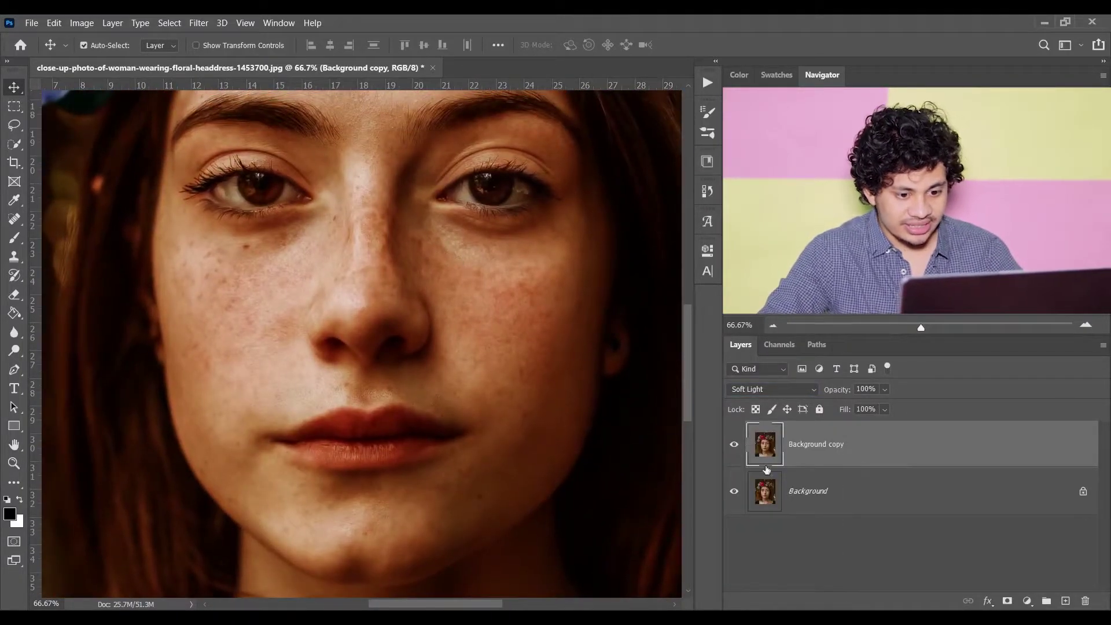
click(733, 445)
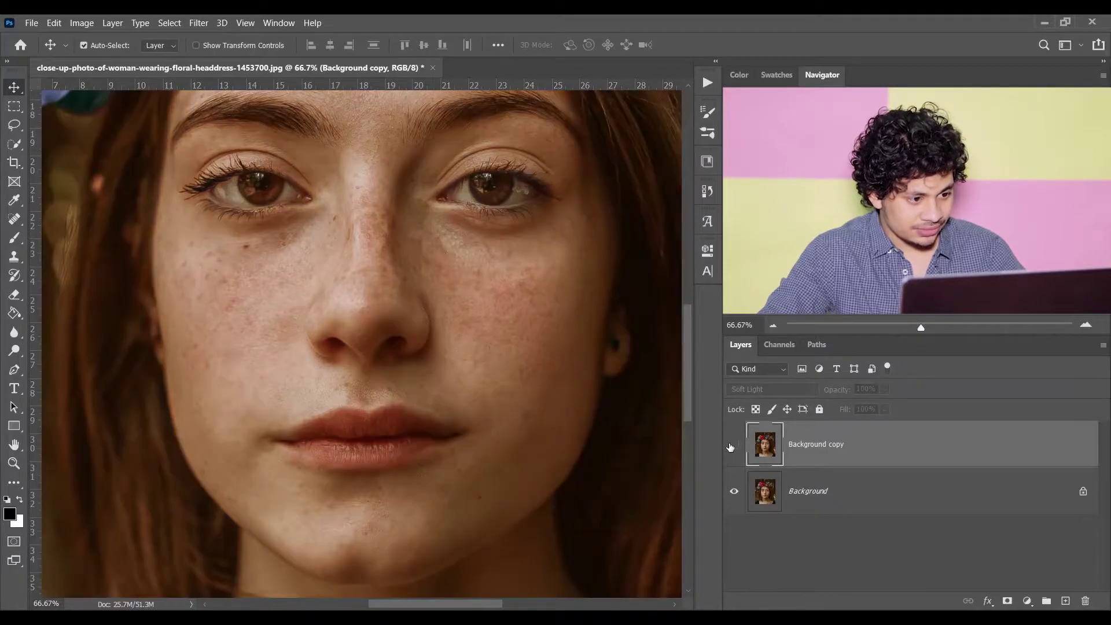
click(733, 446)
key(ctrl+0)
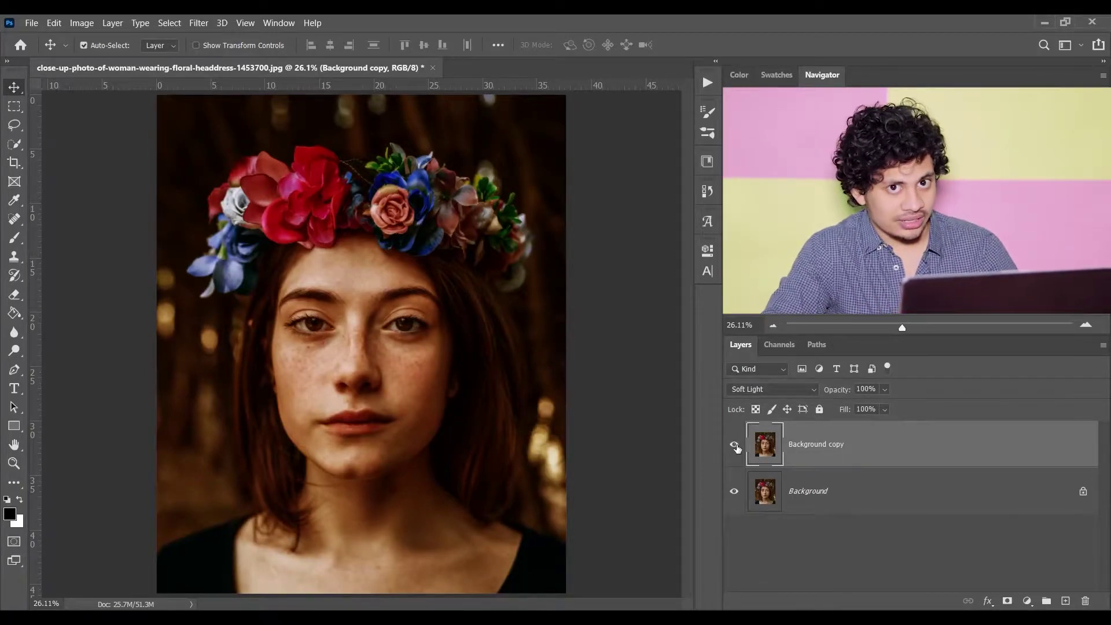
click(878, 391)
text(50)
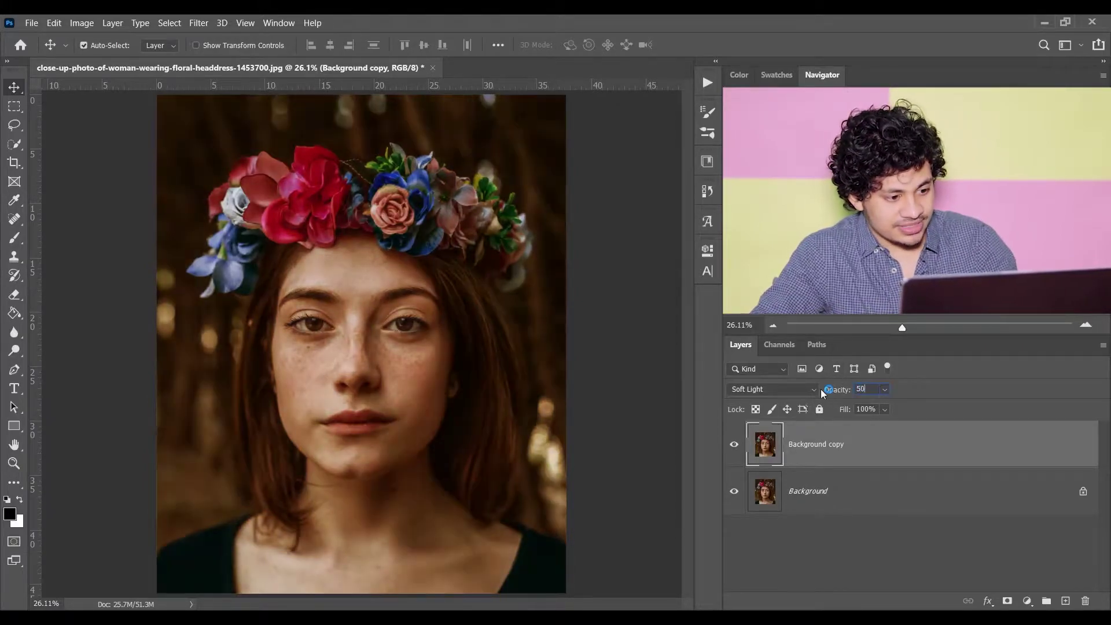
Step: Compare the portrait with the Soft Light layer hidden and shown, both as a whole image and close up on the face
click(733, 446)
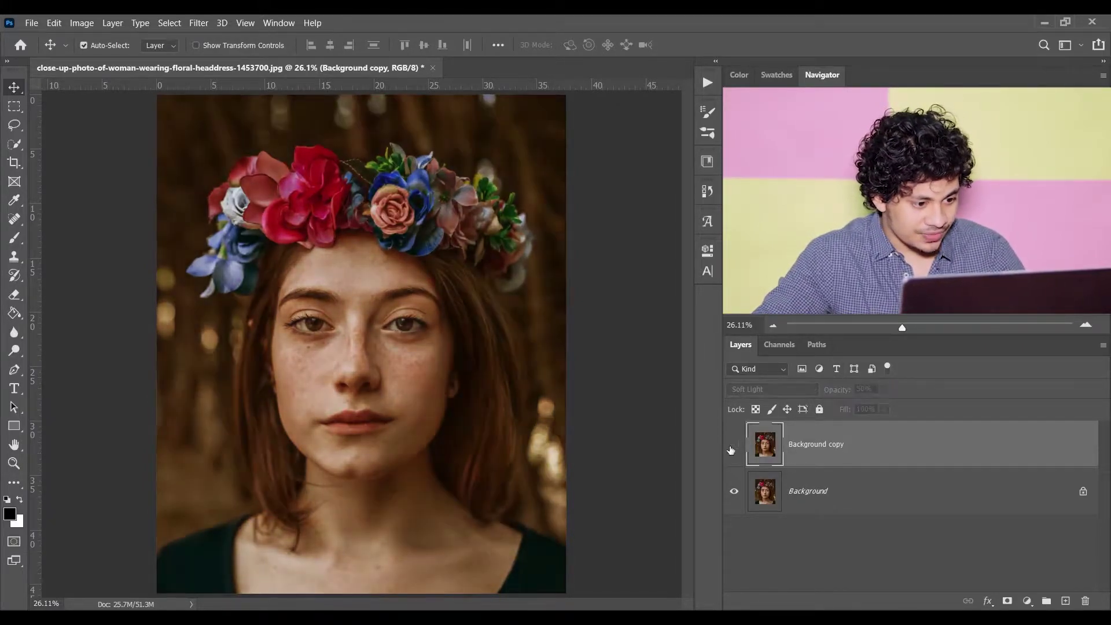
click(732, 447)
click(732, 449)
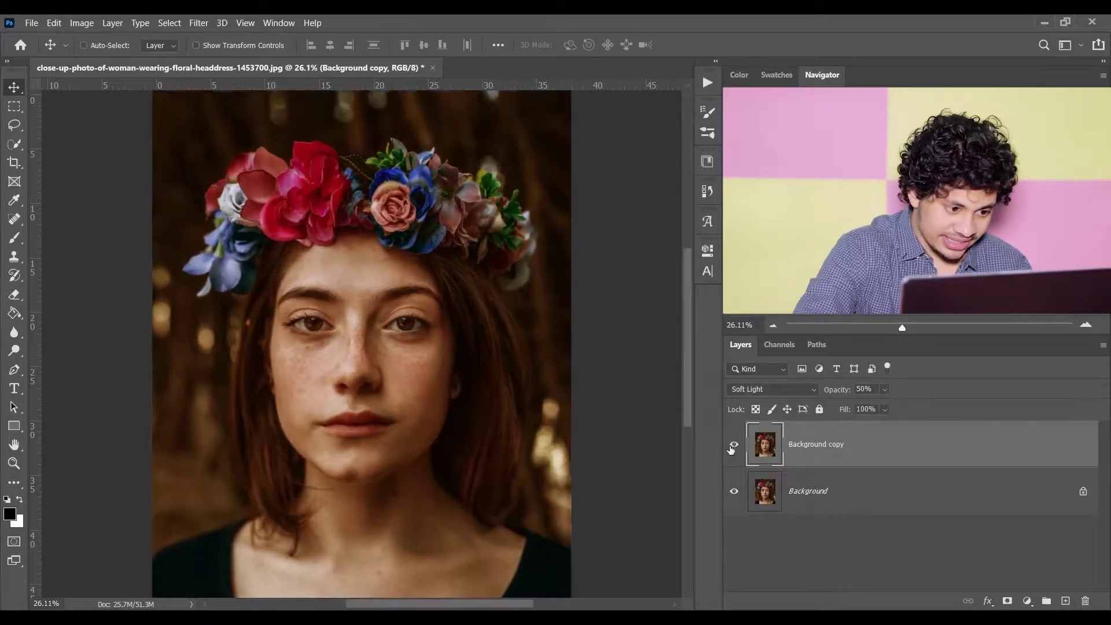
key(ctrl+plus)
key(ctrl+plus)
scroll(472, 359, down, 2)
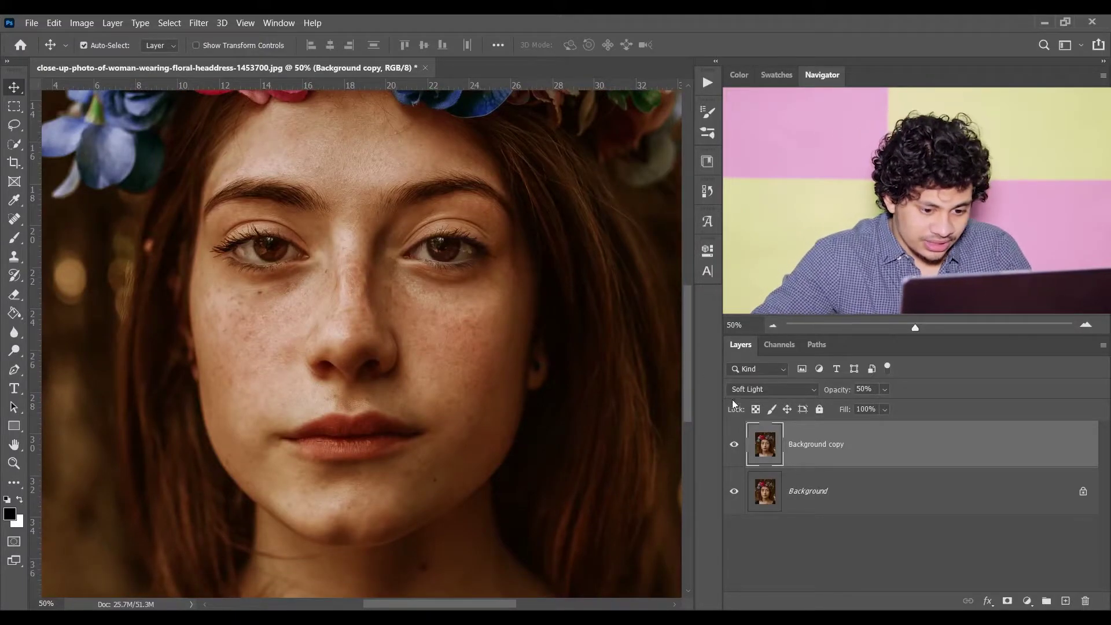
click(734, 445)
click(734, 445)
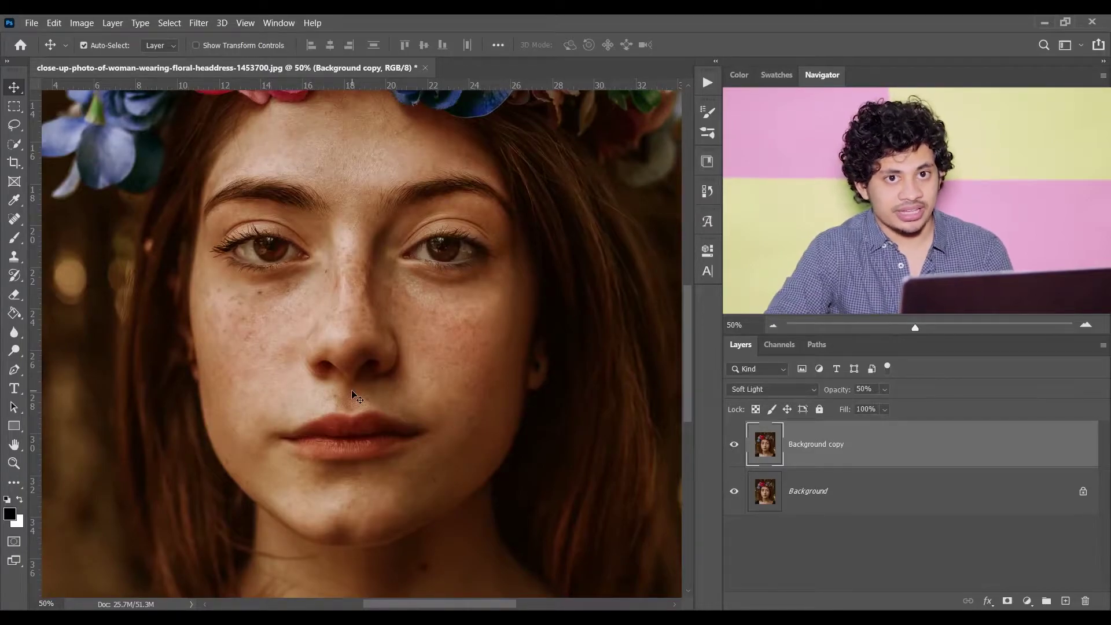
click(731, 446)
click(730, 446)
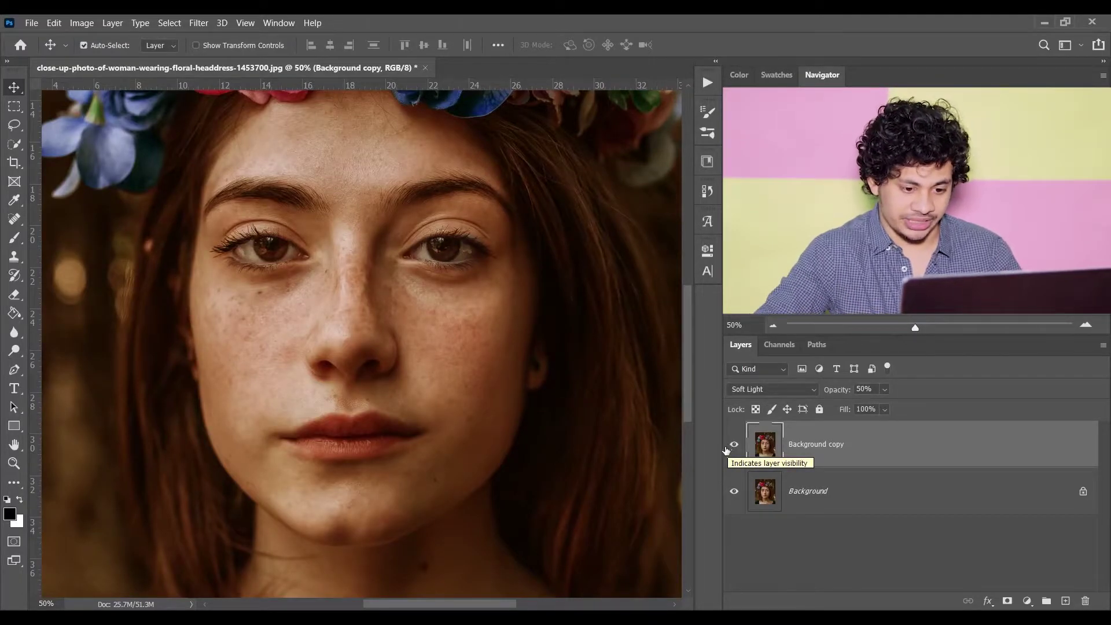
Step: Duplicate the original Background layer again and move the new copy to the top of the layer stack
click(920, 491)
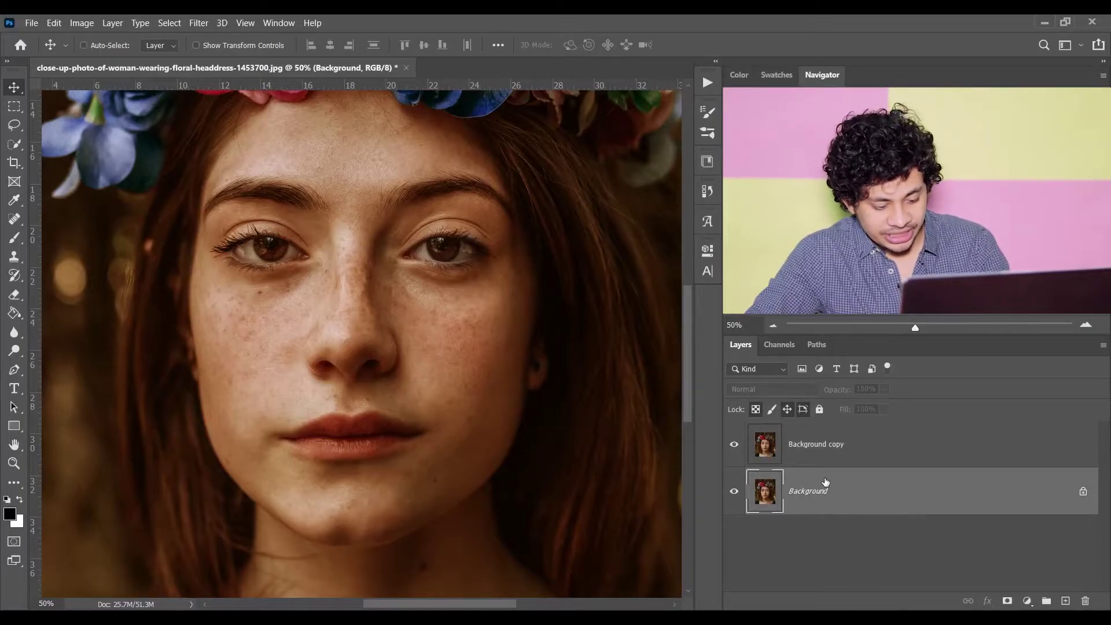
key(ctrl+j)
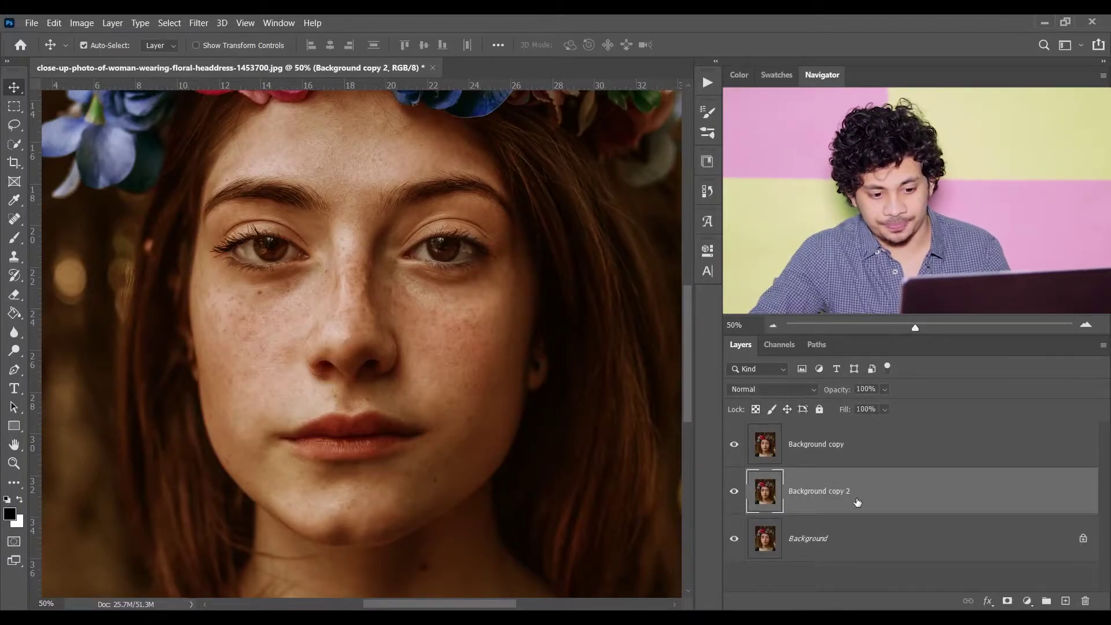
drag(844, 492, 836, 442)
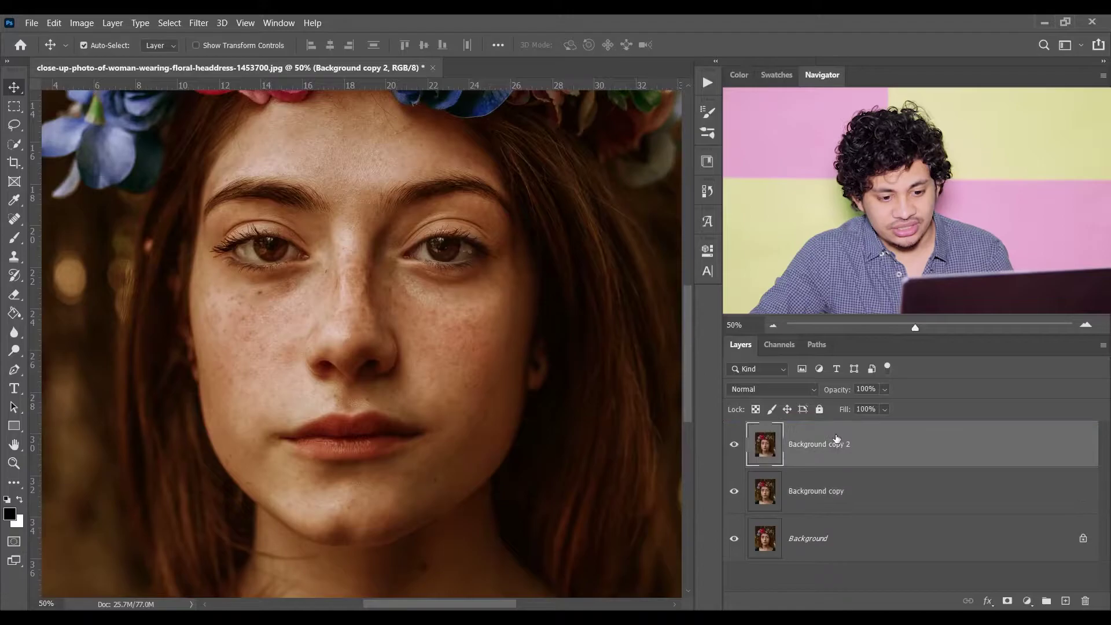
Step: Apply a High Pass filter with a radius of 5 pixels to the topmost layer
click(198, 23)
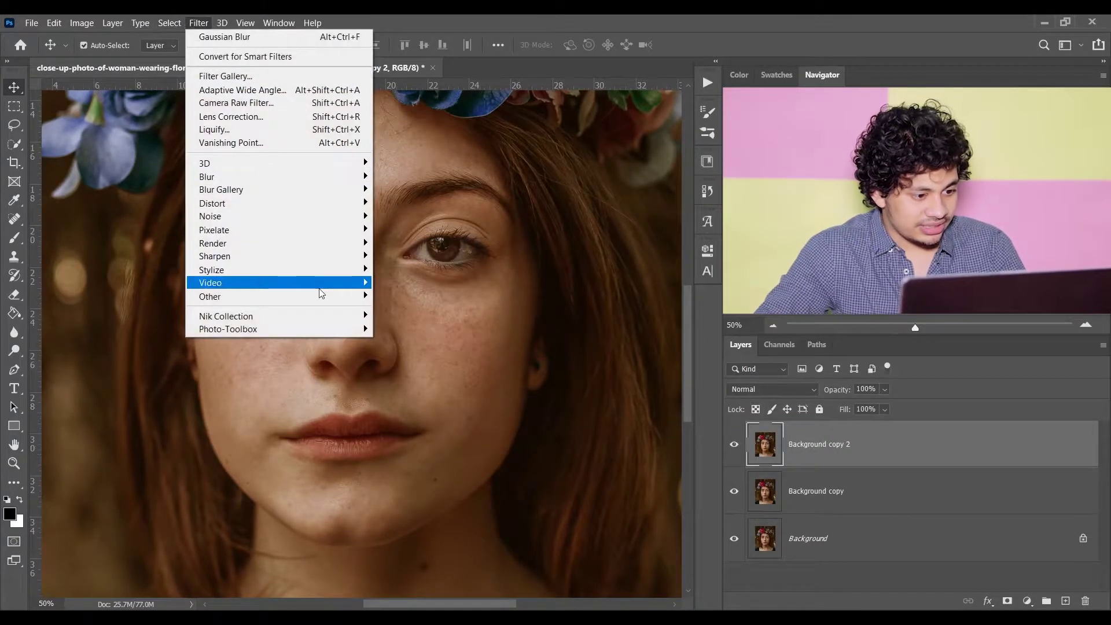
mouse_move(320, 294)
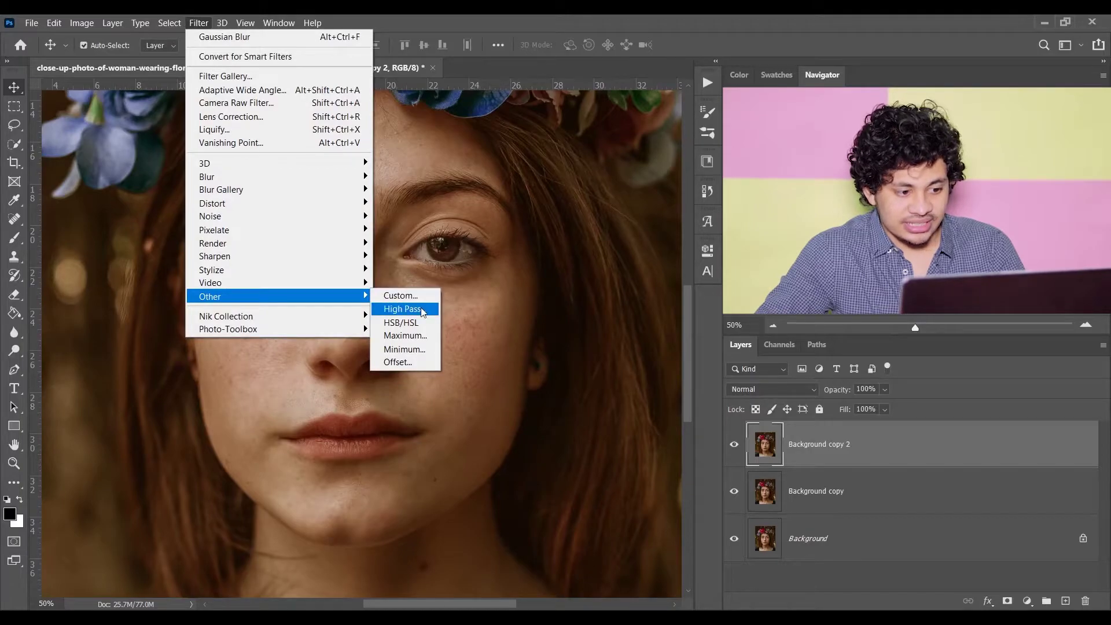
click(422, 310)
mouse_move(531, 124)
mouse_down()
mouse_move(541, 179)
mouse_move(559, 201)
mouse_move(515, 119)
mouse_up()
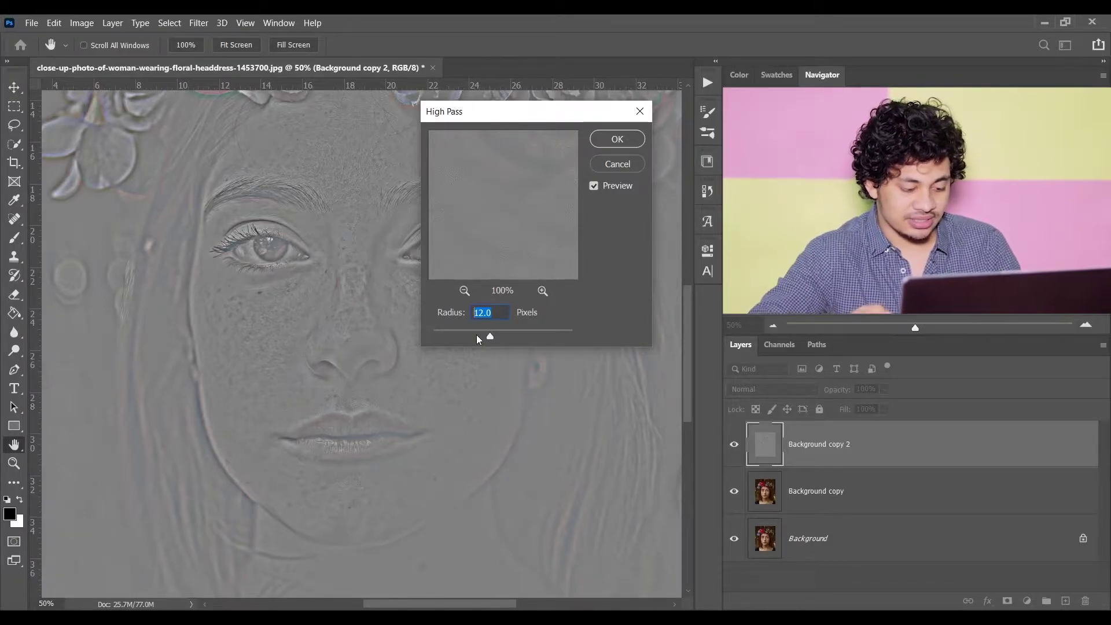
text(5)
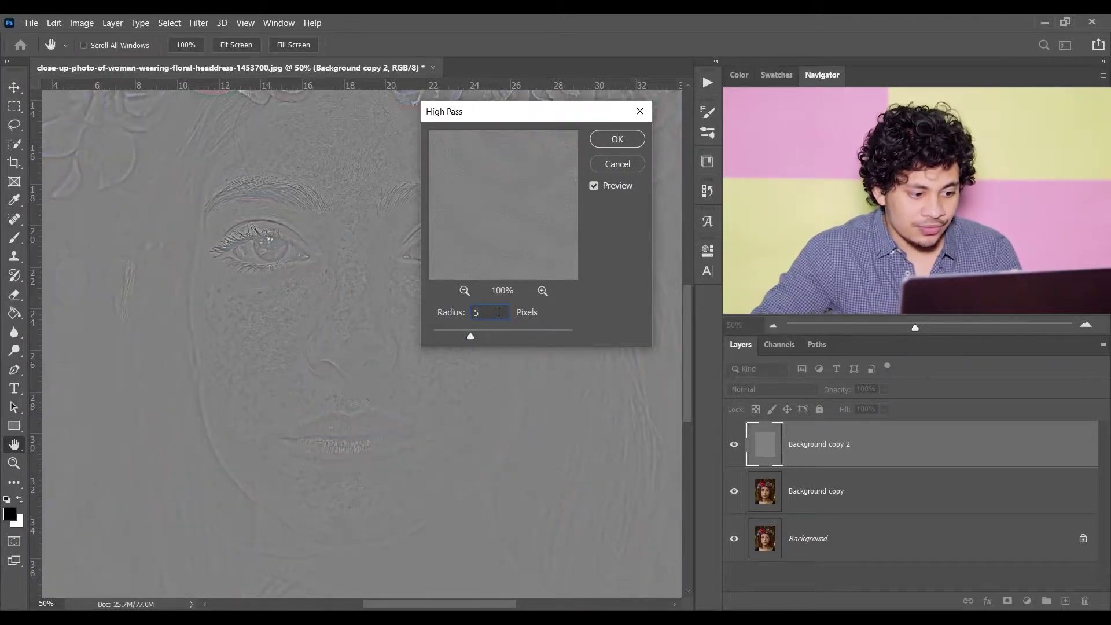
click(611, 144)
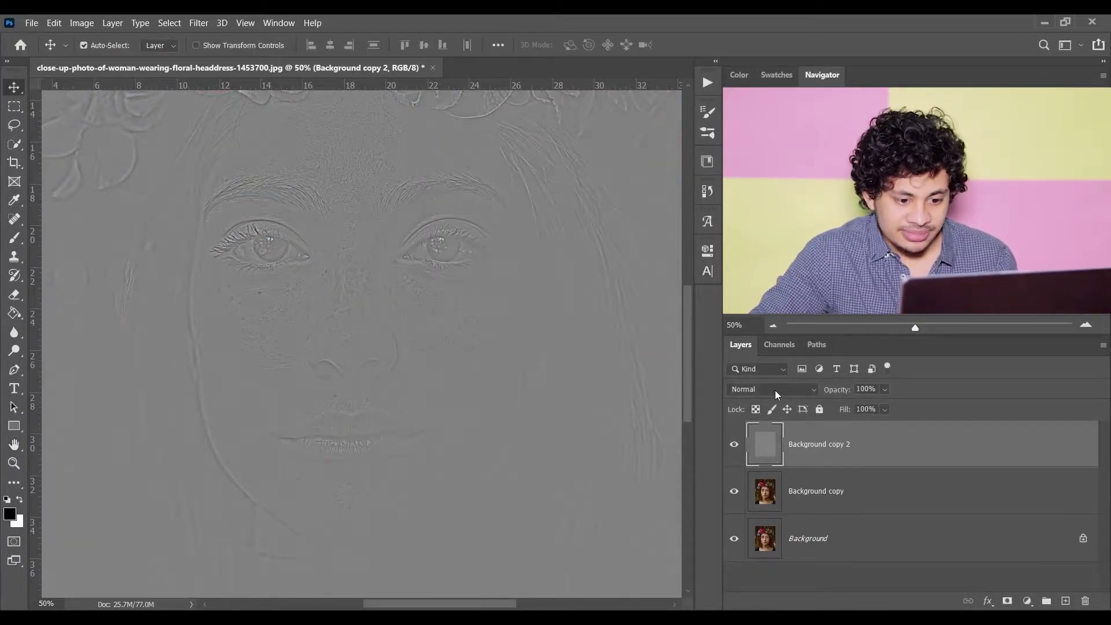
Step: Set the High Pass layer's blend mode to Overlay and compare the face with that layer hidden and shown
click(775, 390)
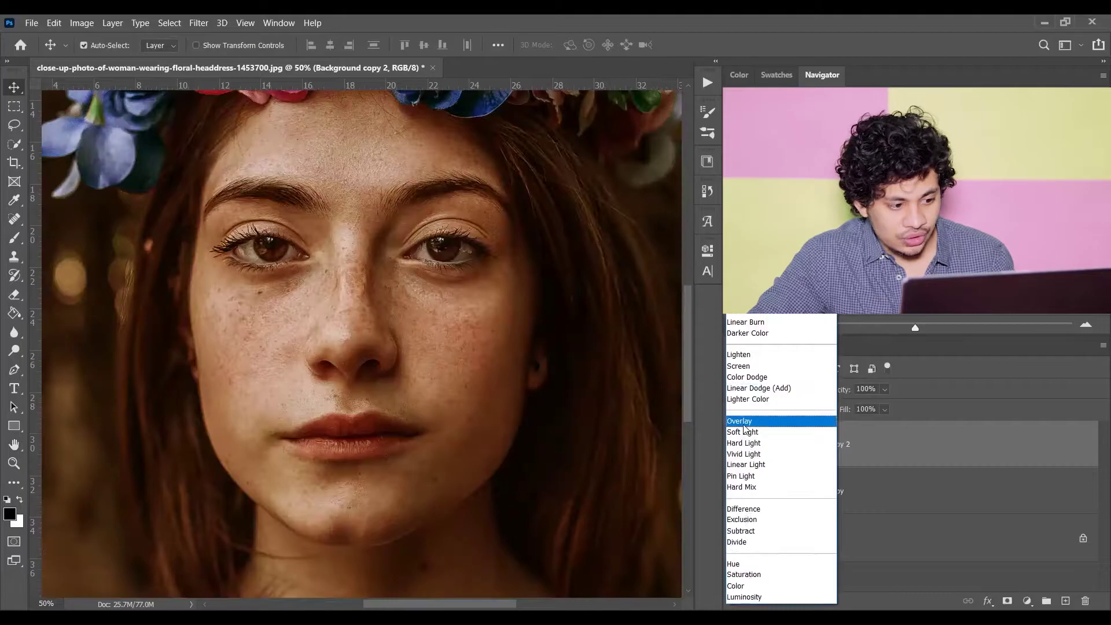
click(747, 422)
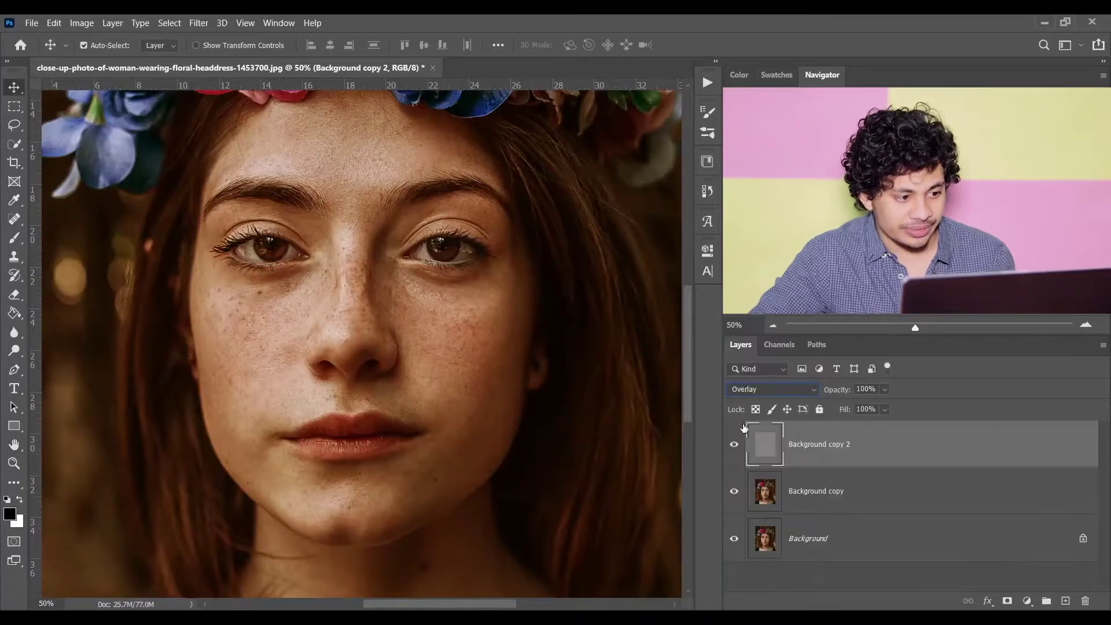
drag(550, 282, 549, 315)
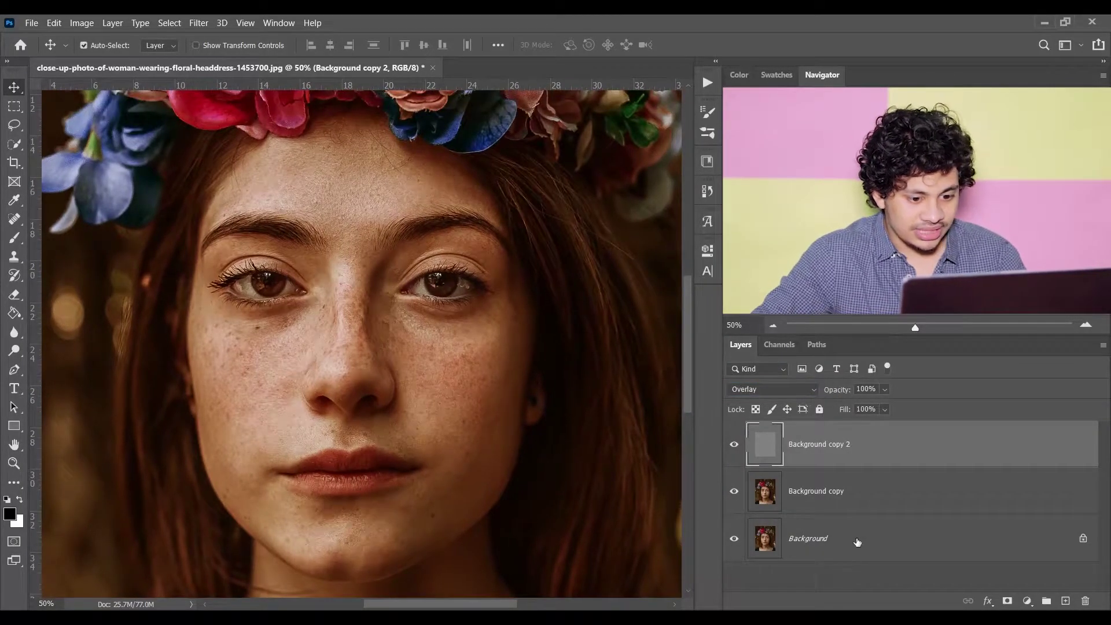
click(732, 448)
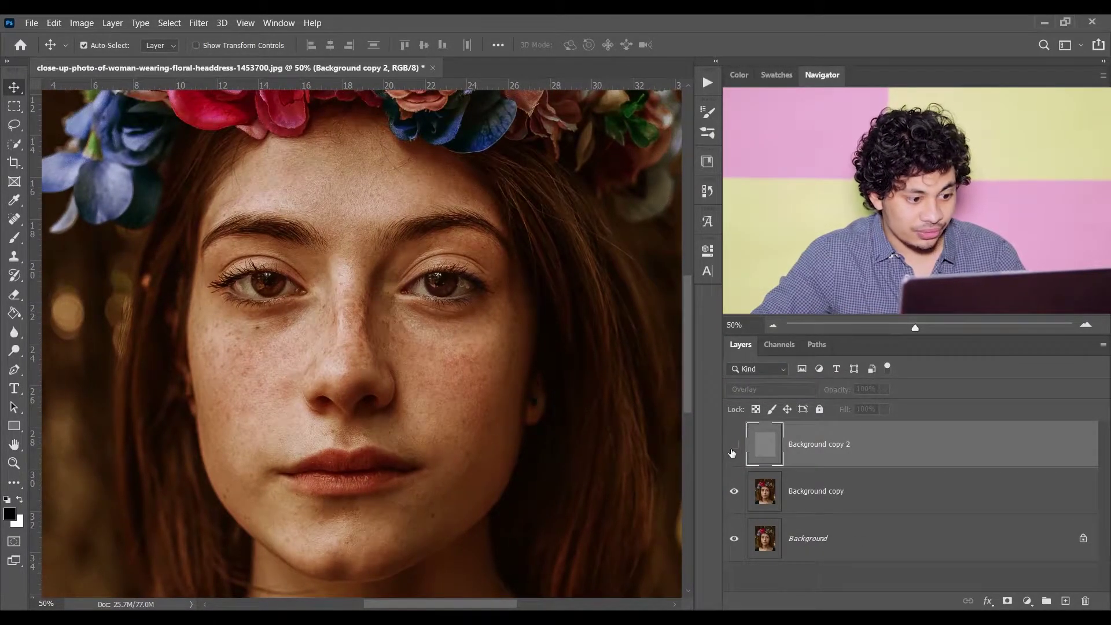
click(732, 450)
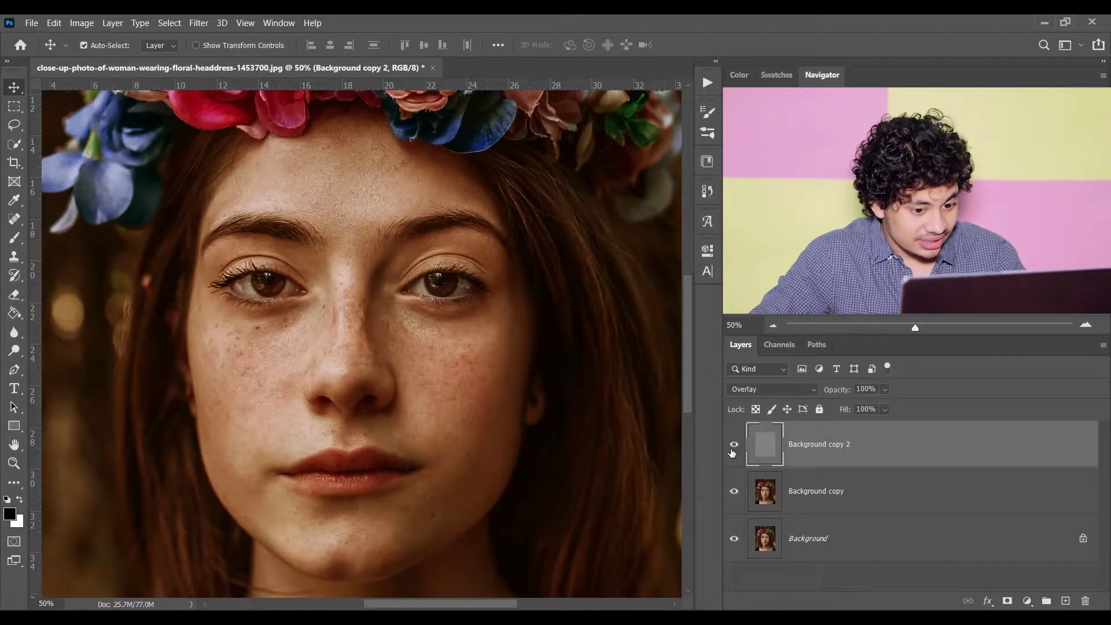
click(733, 451)
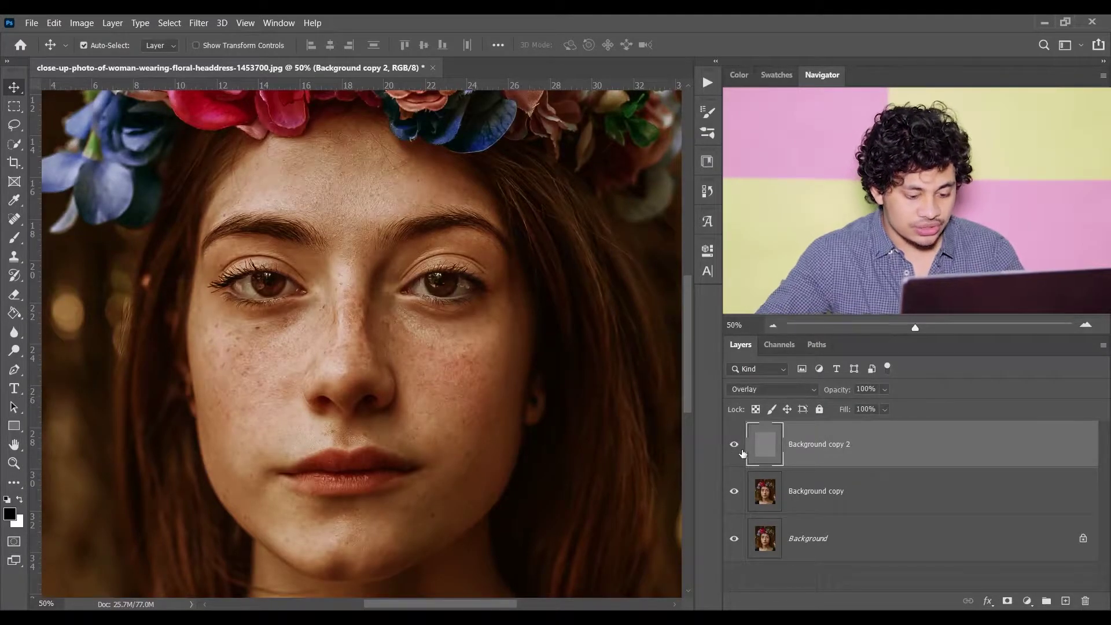
Step: Compare the whole portrait between the original Background layer alone and all layers shown together
key(ctrl+0)
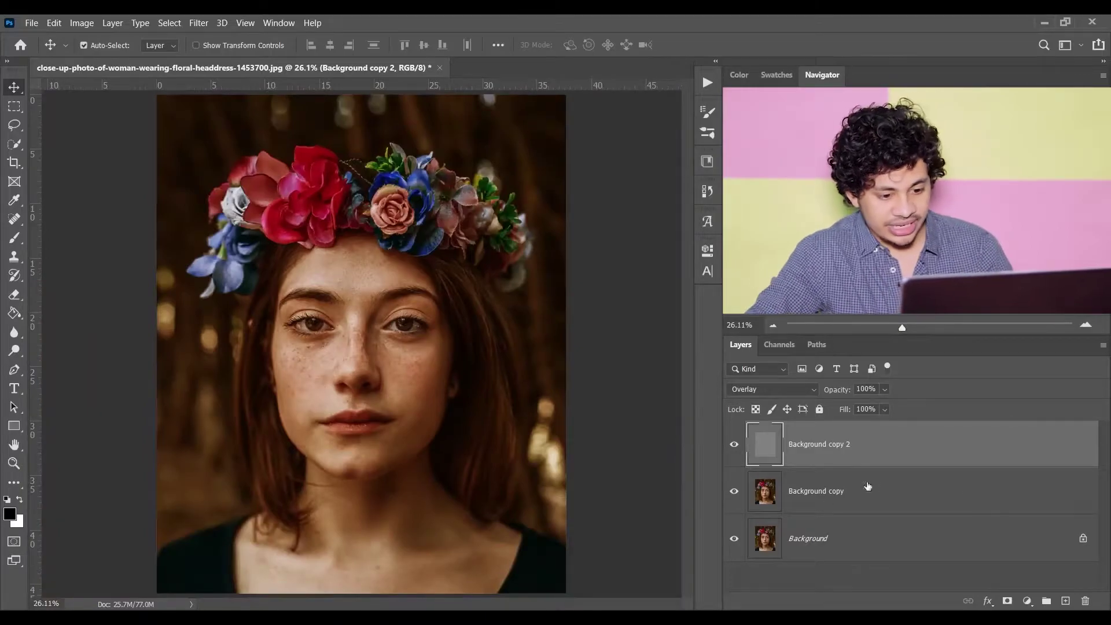
alt+click(734, 539)
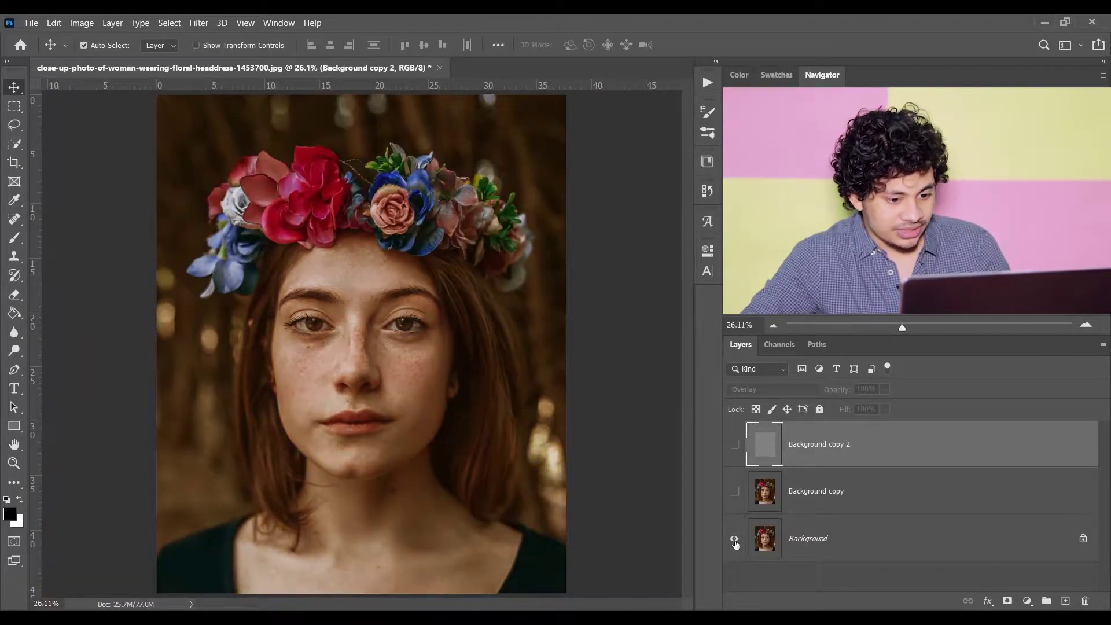
alt+click(734, 539)
alt+click(734, 539)
alt+click(734, 539)
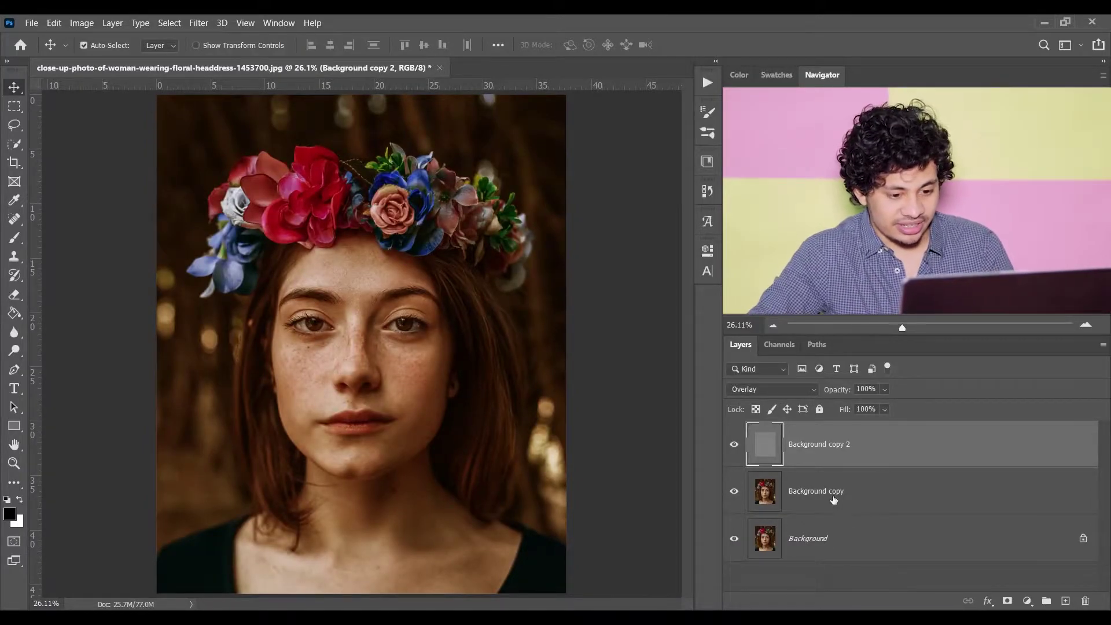
alt+click(734, 541)
alt+click(734, 540)
alt+click(734, 540)
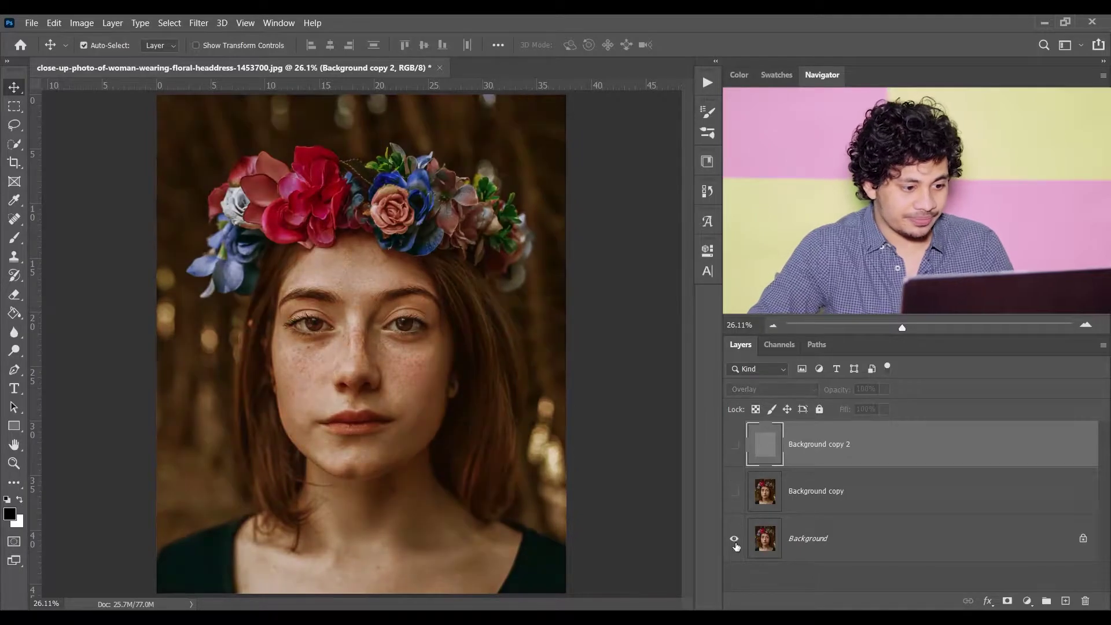
alt+click(735, 540)
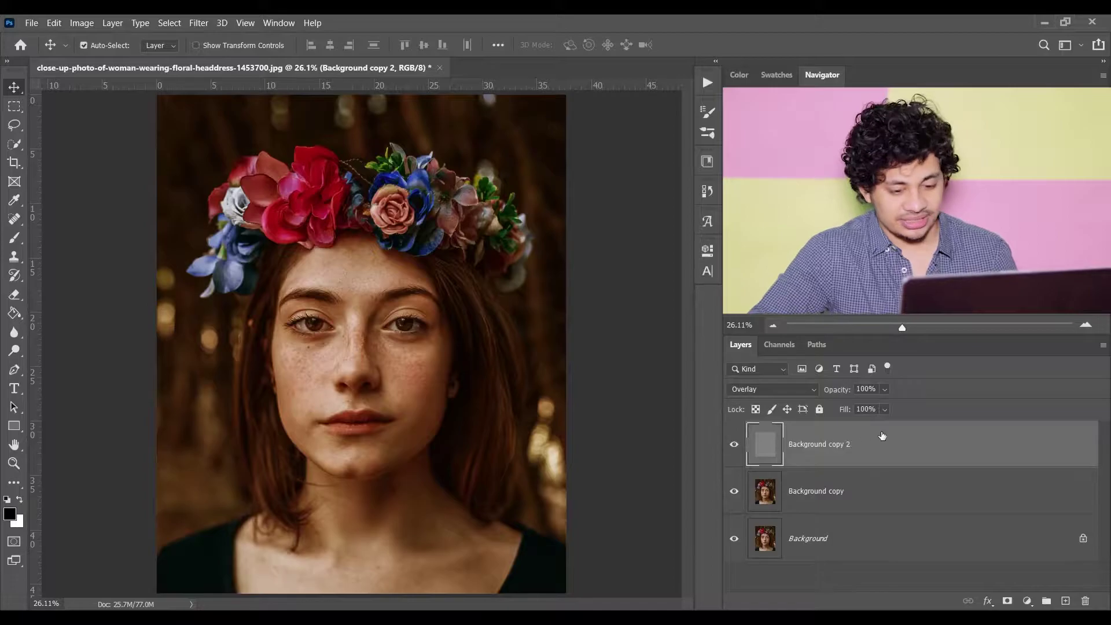
Step: Try boosting the portrait's colours with a Hue/Saturation adjustment layer at Saturation +49, comparing the image with and without the adjustment
click(1029, 603)
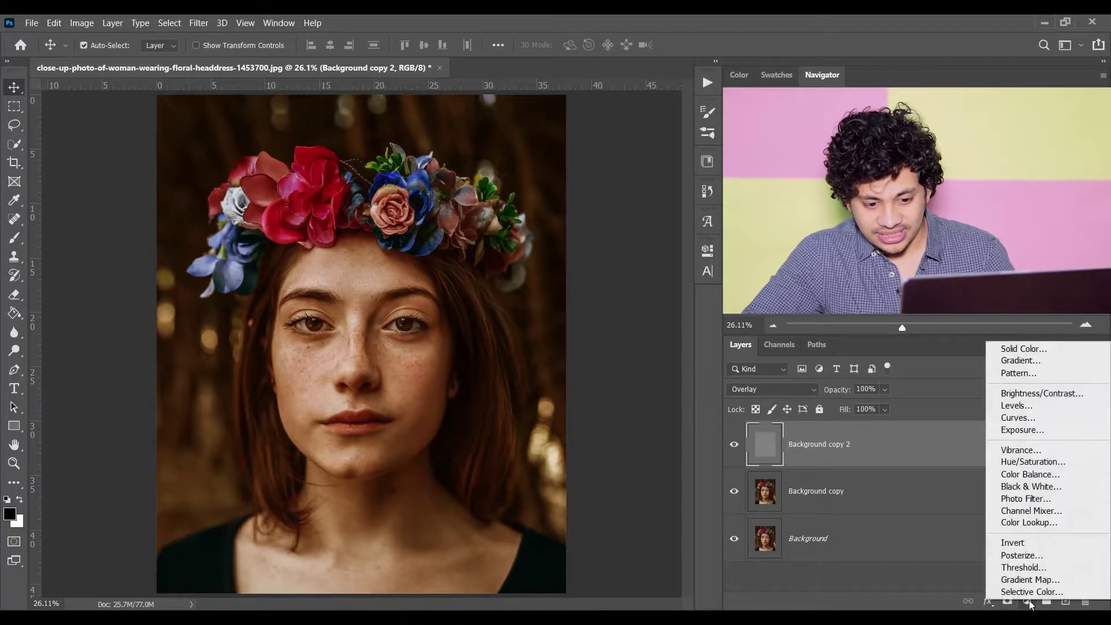
click(1032, 463)
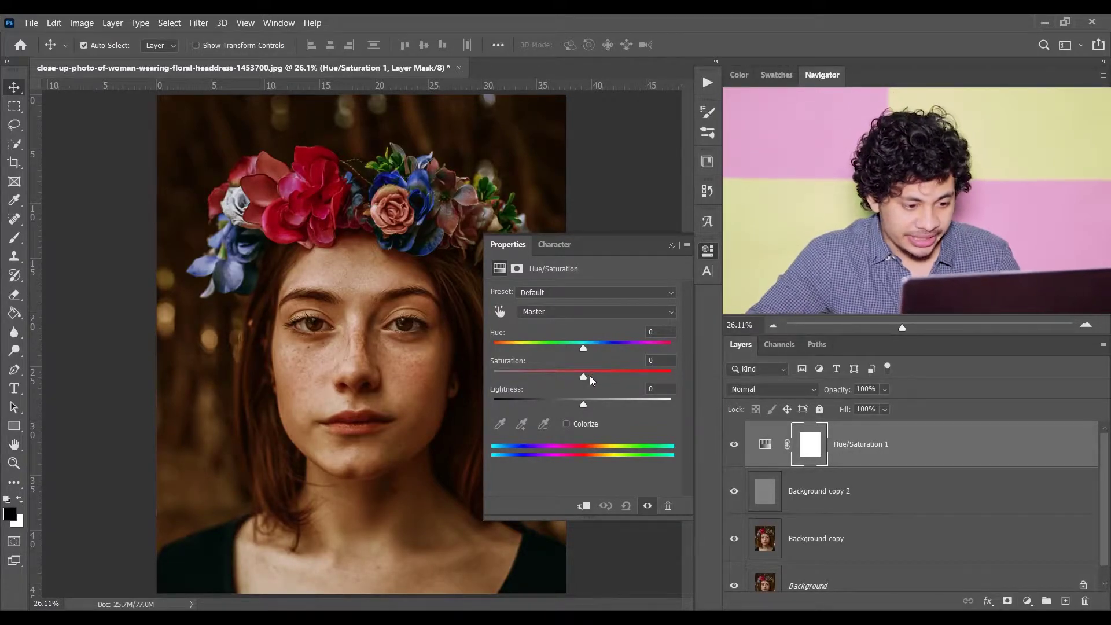
drag(586, 375, 621, 377)
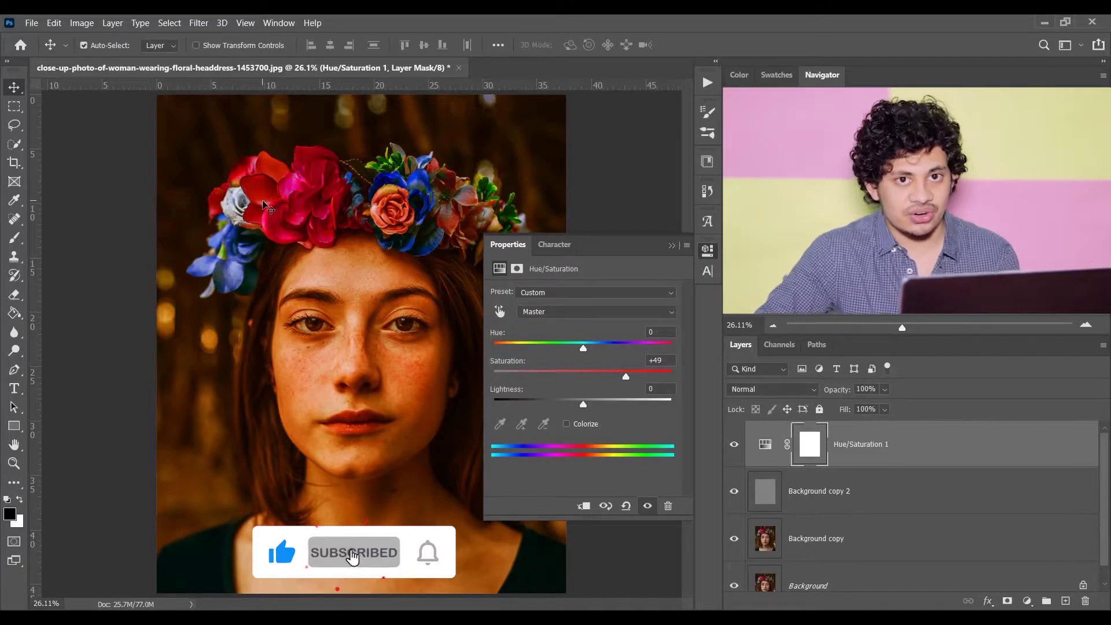
click(648, 506)
click(648, 506)
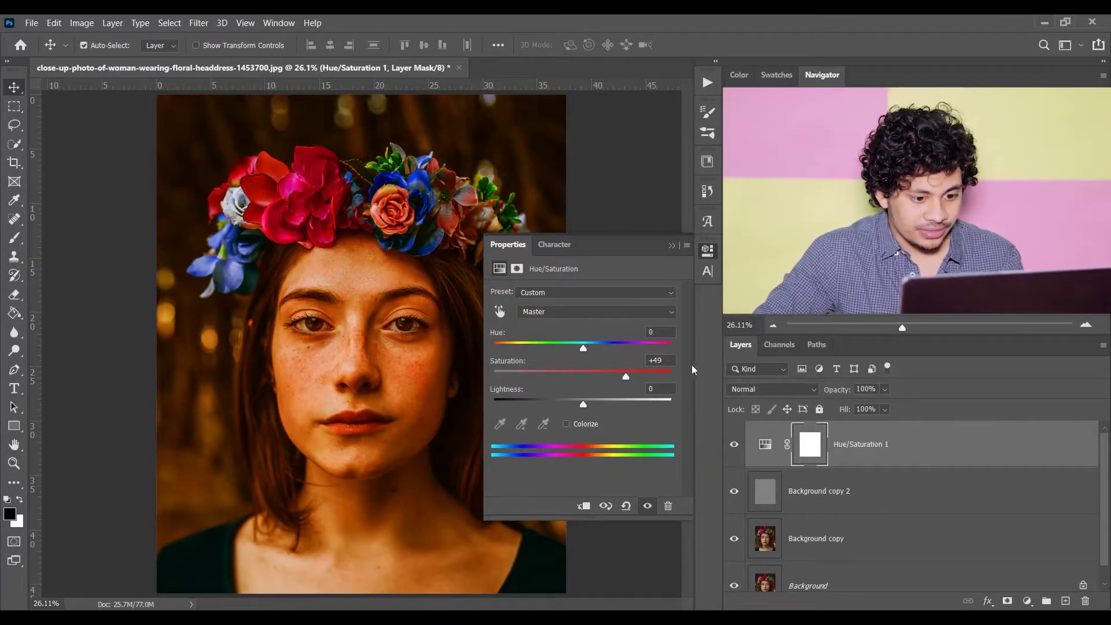
Step: Delete the Hue/Saturation adjustment layer from the layer stack
click(674, 247)
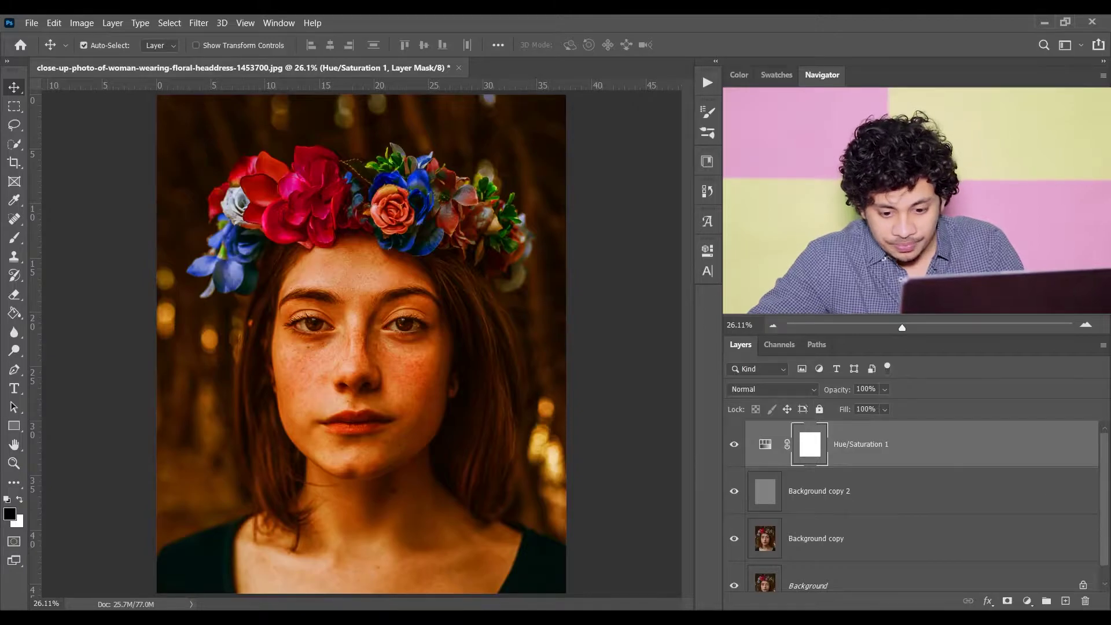
click(1086, 601)
click(1086, 601)
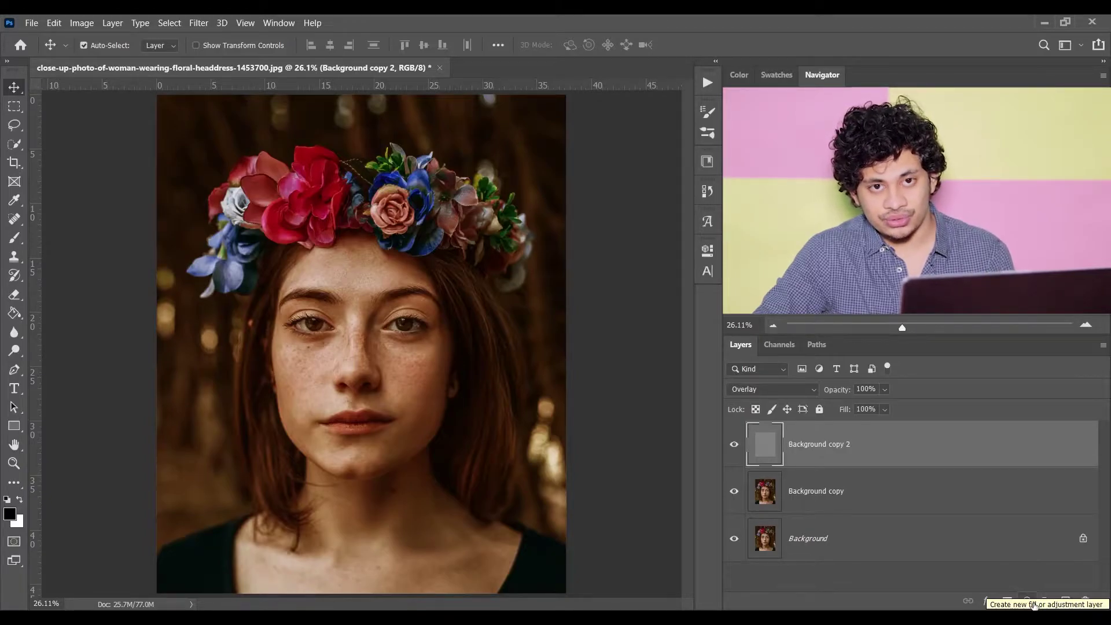
Step: Add a Selective Color adjustment layer above the High Pass layer, with Reds as the colour range
click(1034, 603)
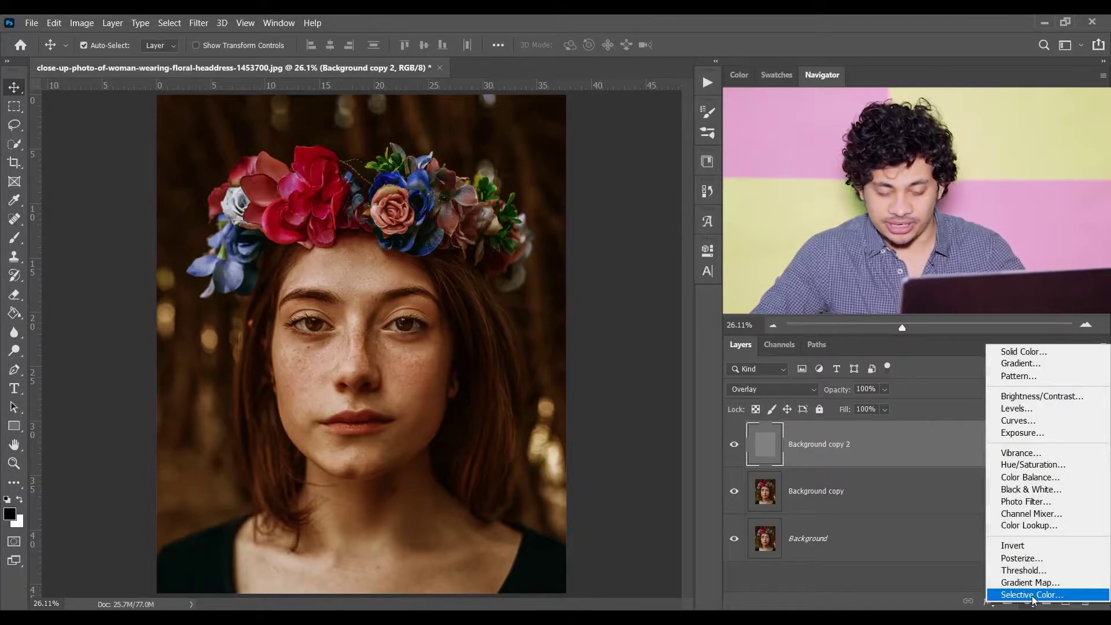
click(1032, 595)
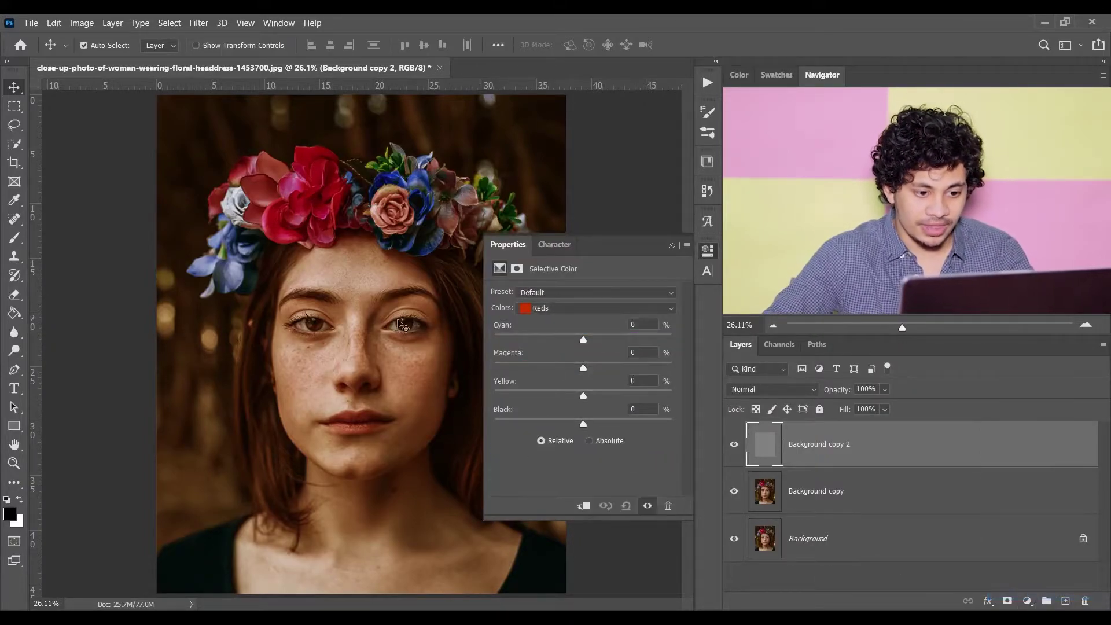
click(569, 312)
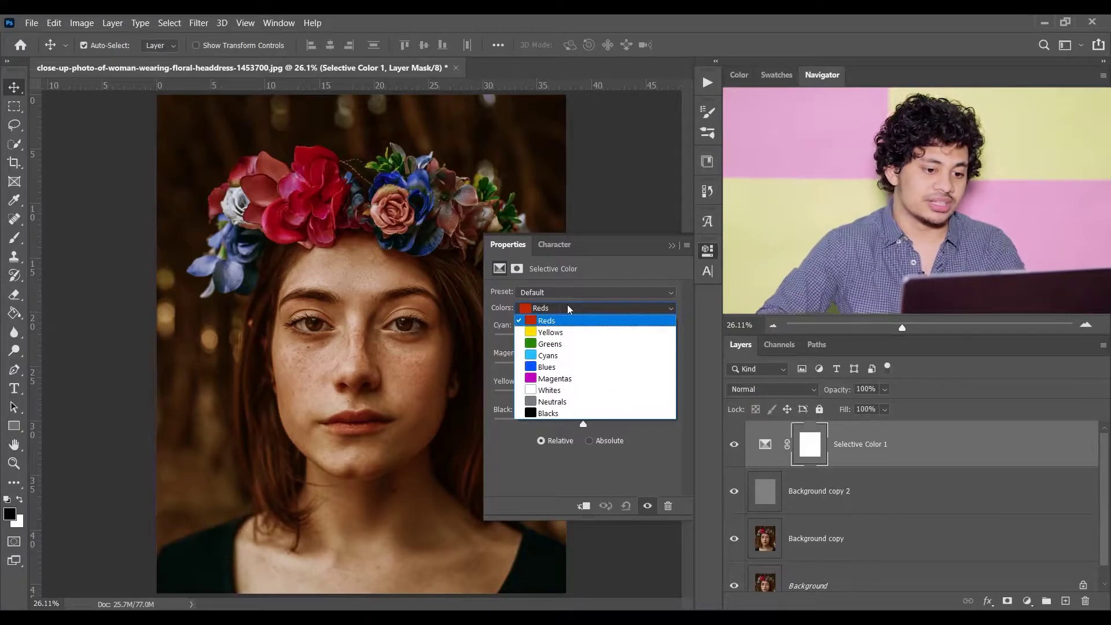
click(554, 323)
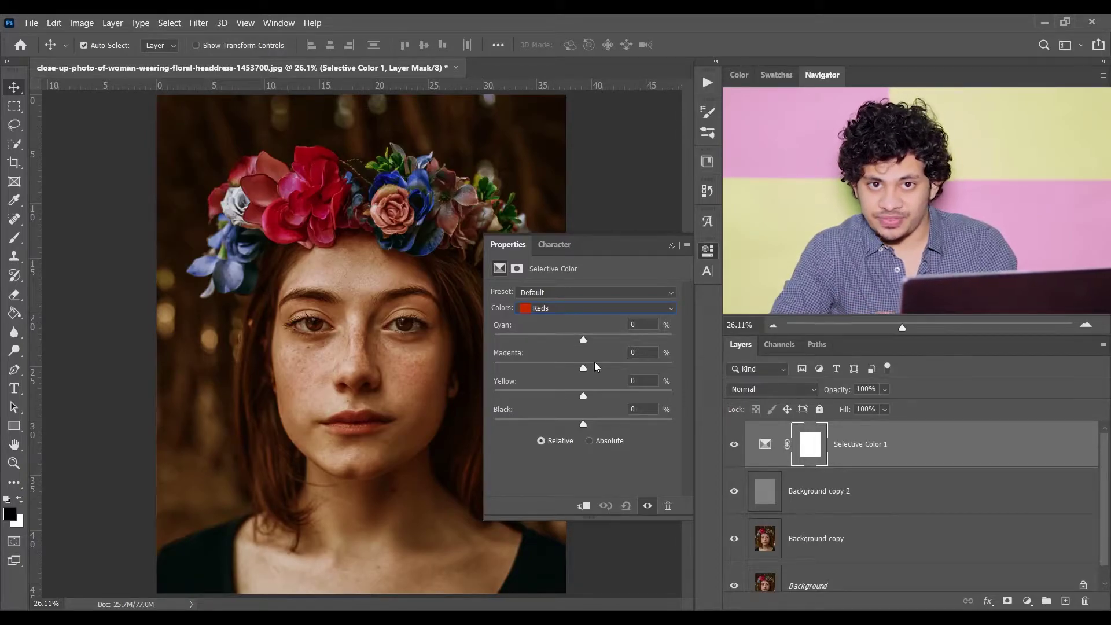
Step: Set Cyan to -31% for the Reds in the Selective Color adjustment and compare the portrait with and without it
click(544, 310)
click(545, 320)
drag(583, 338, 537, 345)
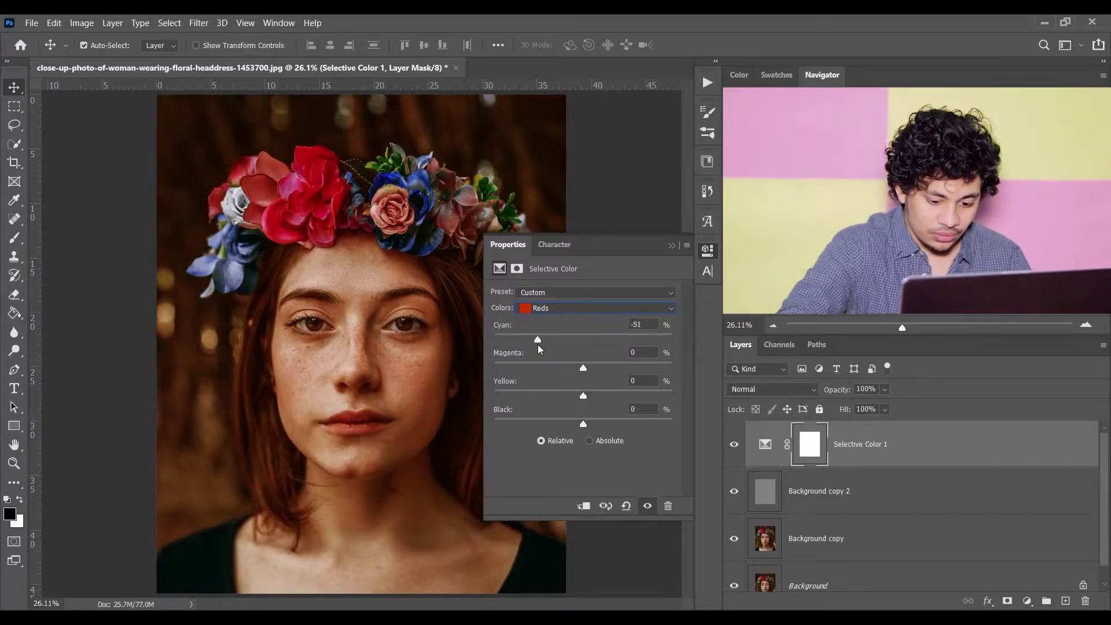
key(ctrl+plus)
drag(537, 345, 568, 362)
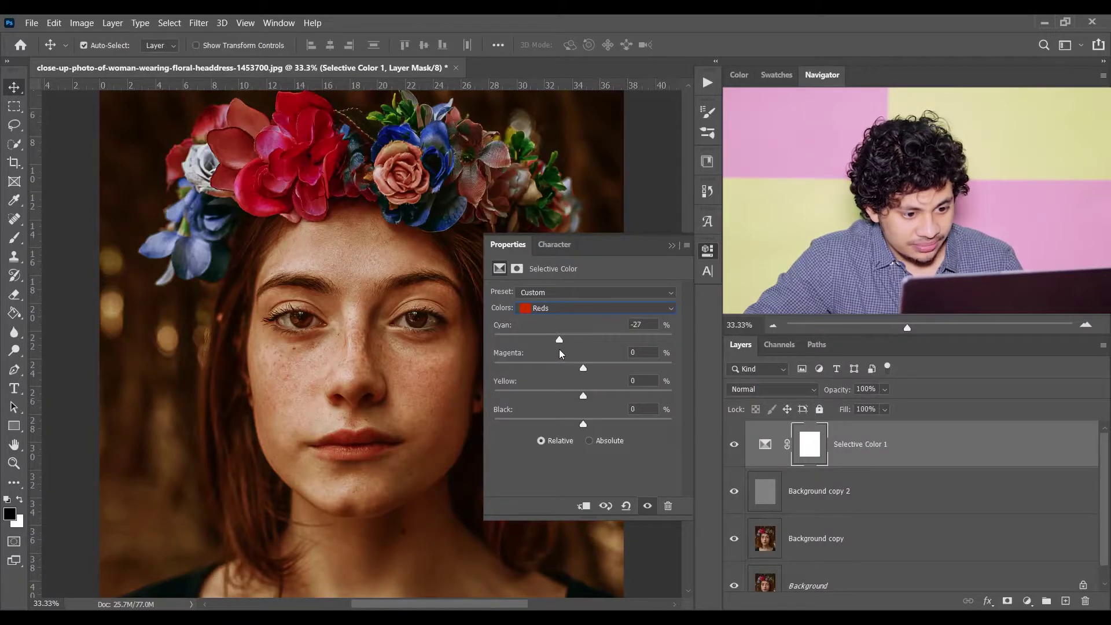
drag(559, 348, 556, 346)
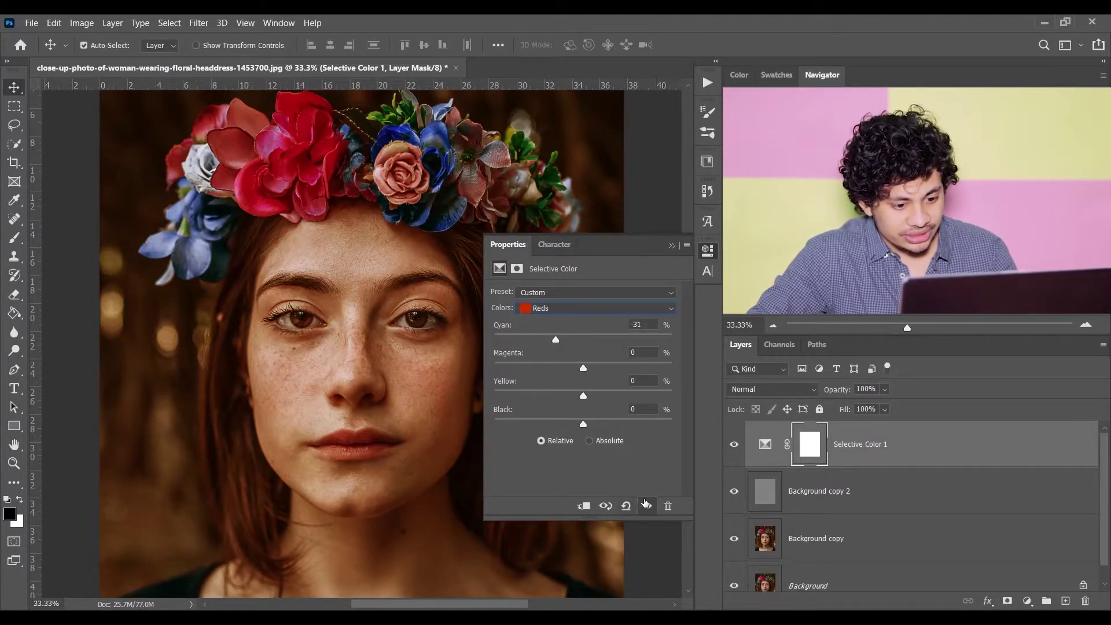
click(648, 506)
click(647, 507)
click(648, 507)
click(647, 507)
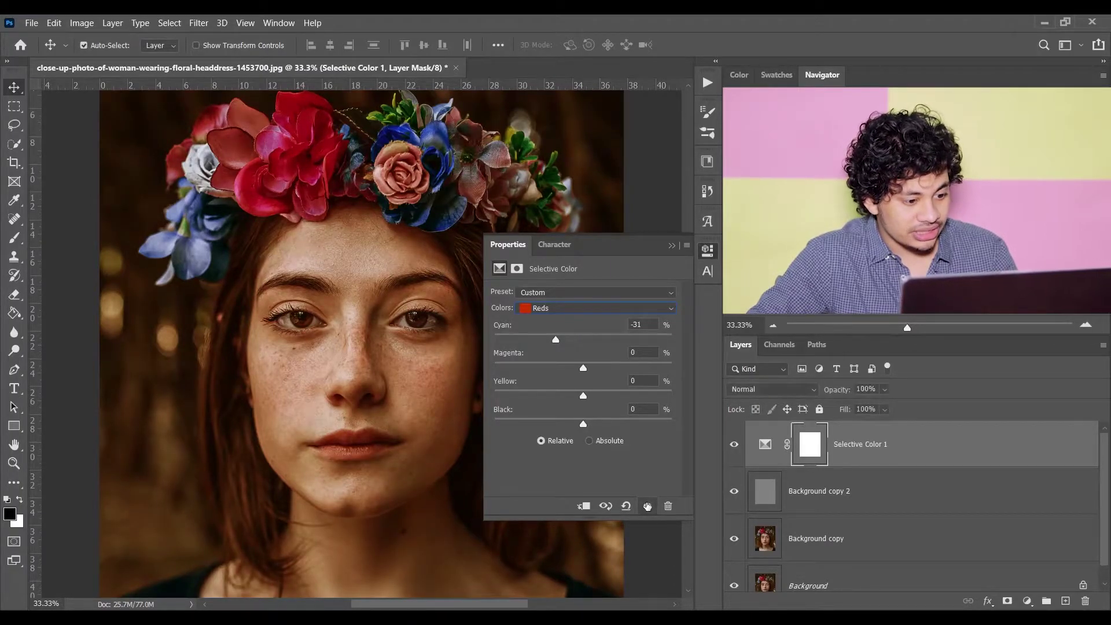
Step: Set Yellow to +25% for the Yellows in the Selective Color adjustment, comparing the portrait with and without the adjustment
click(579, 308)
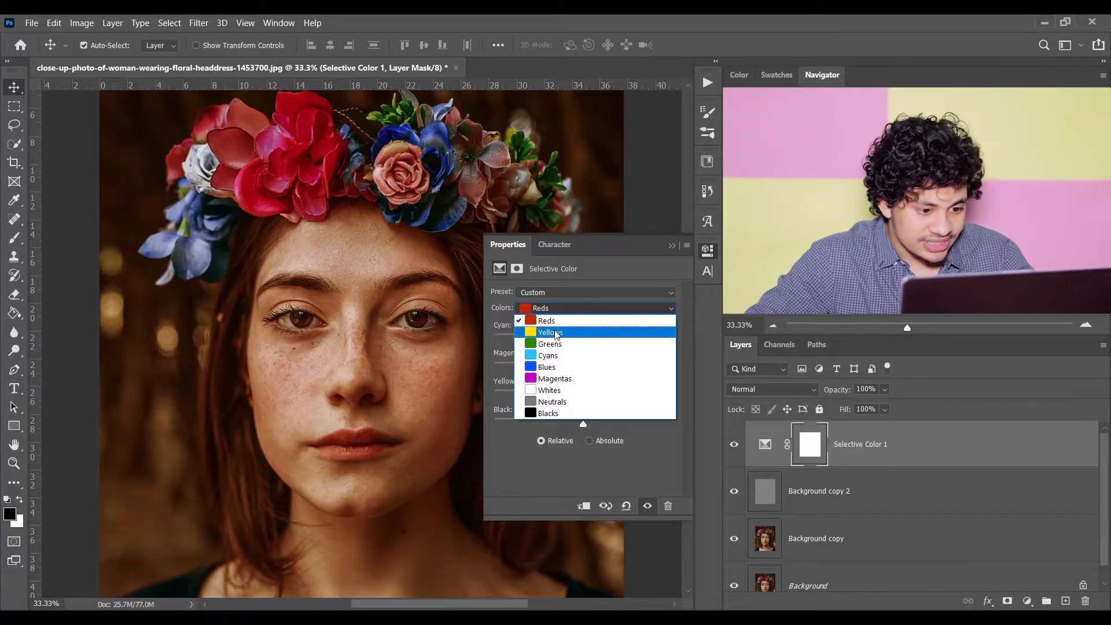
click(557, 333)
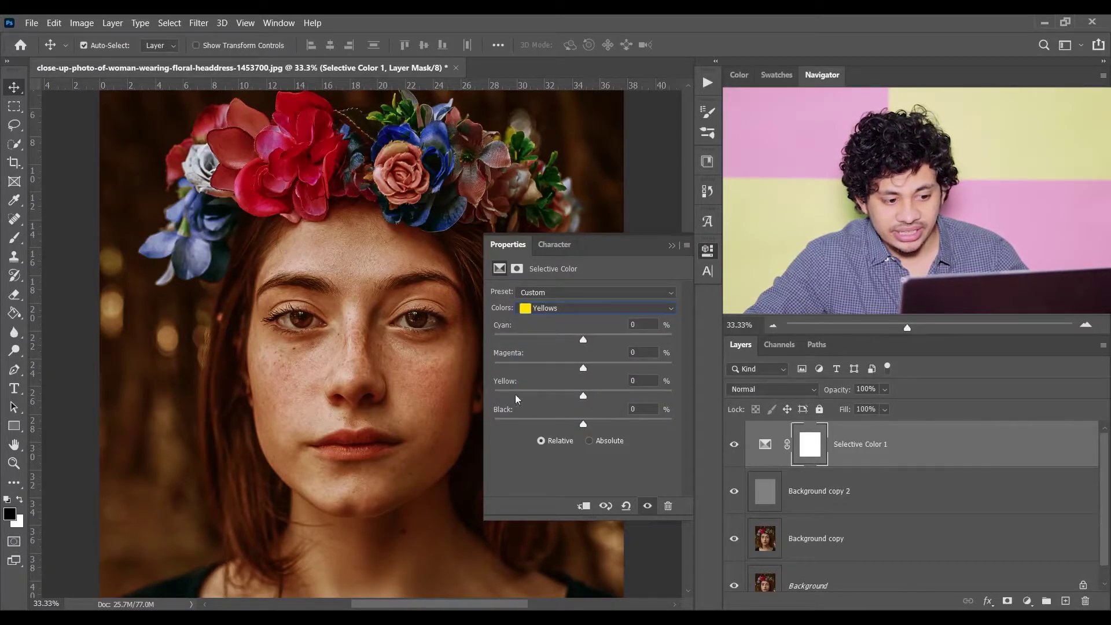
drag(583, 397, 612, 390)
click(649, 507)
click(649, 506)
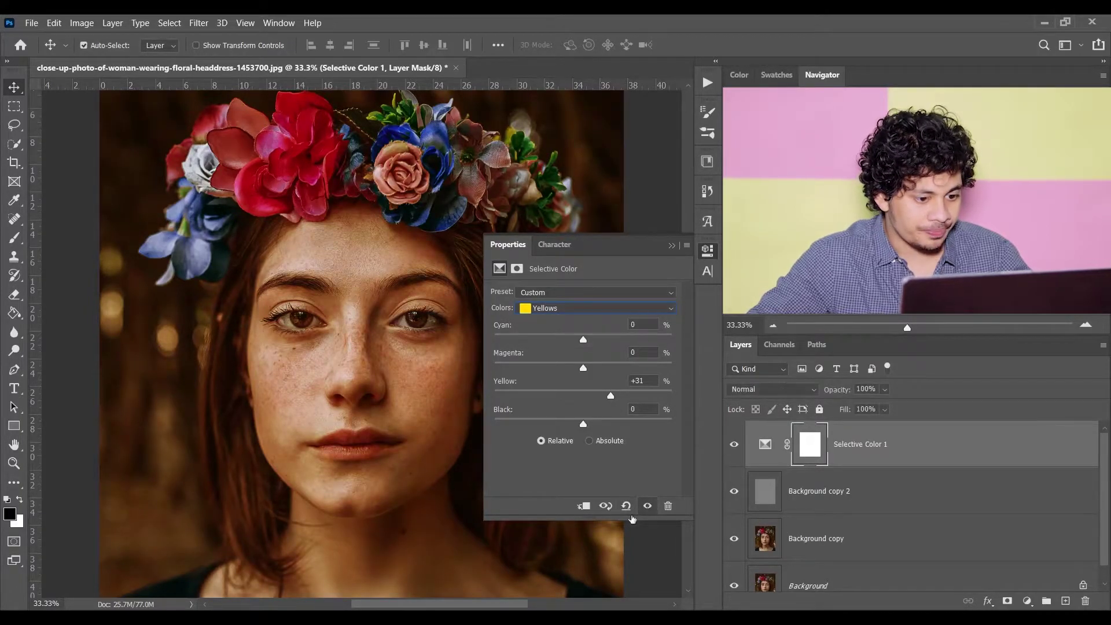
click(546, 313)
click(573, 311)
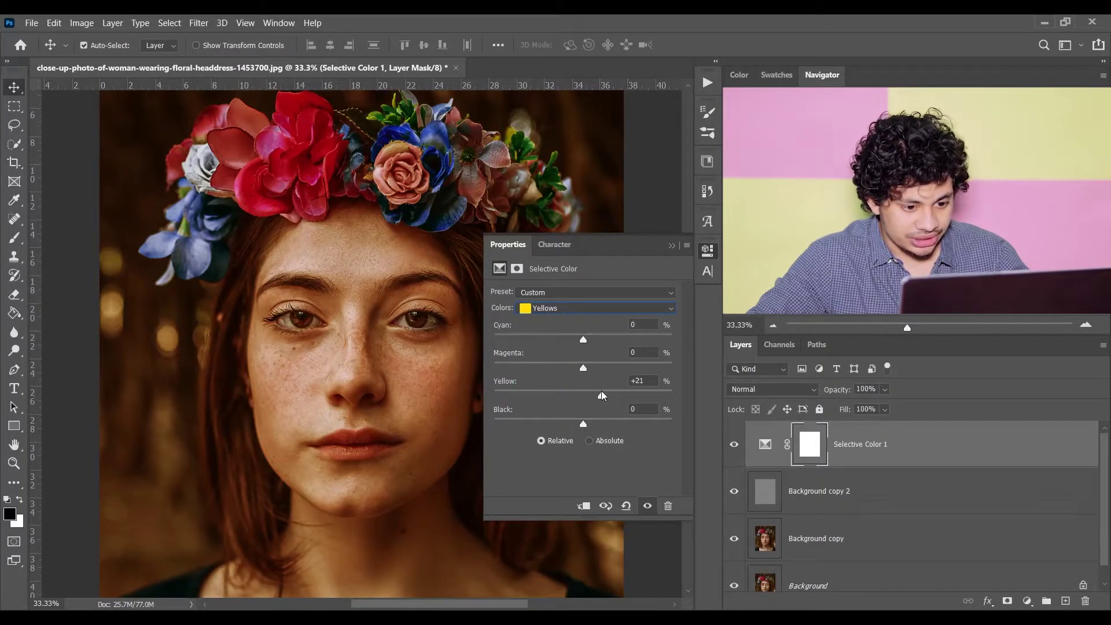
drag(602, 392, 605, 394)
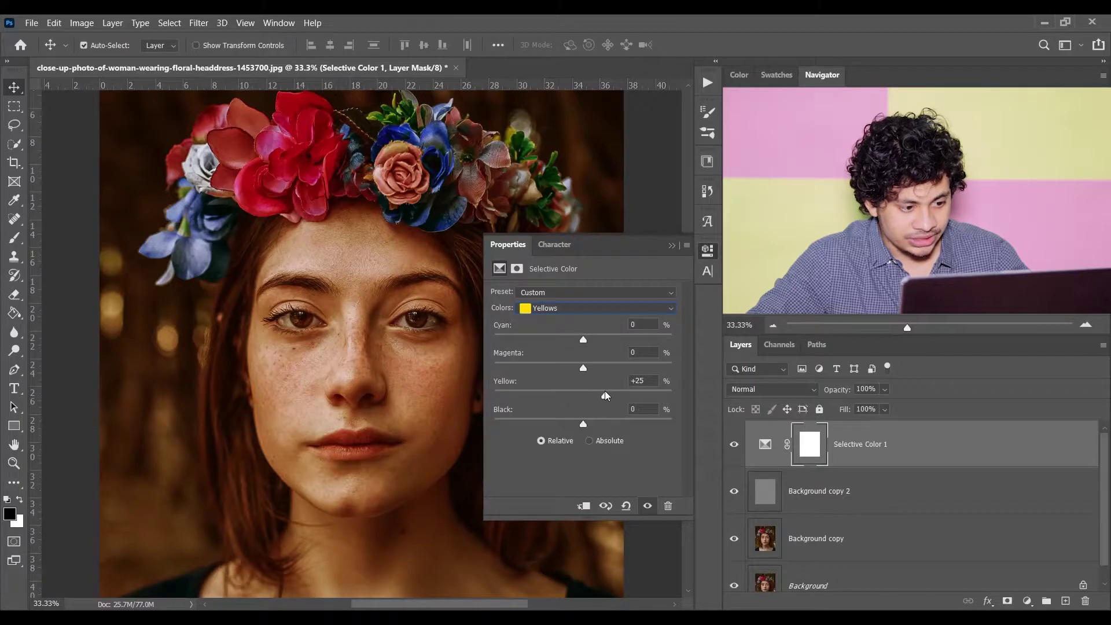
Step: Set Magenta to -62% for the Greens in the Selective Color adjustment, checking the leaves in the flower crown
click(557, 310)
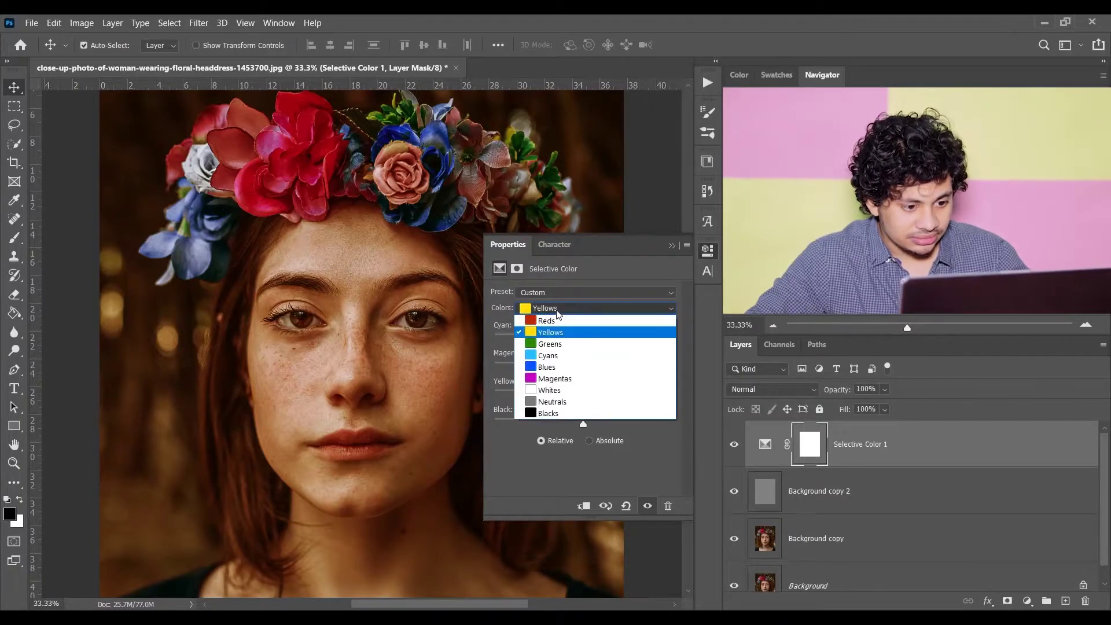
click(570, 342)
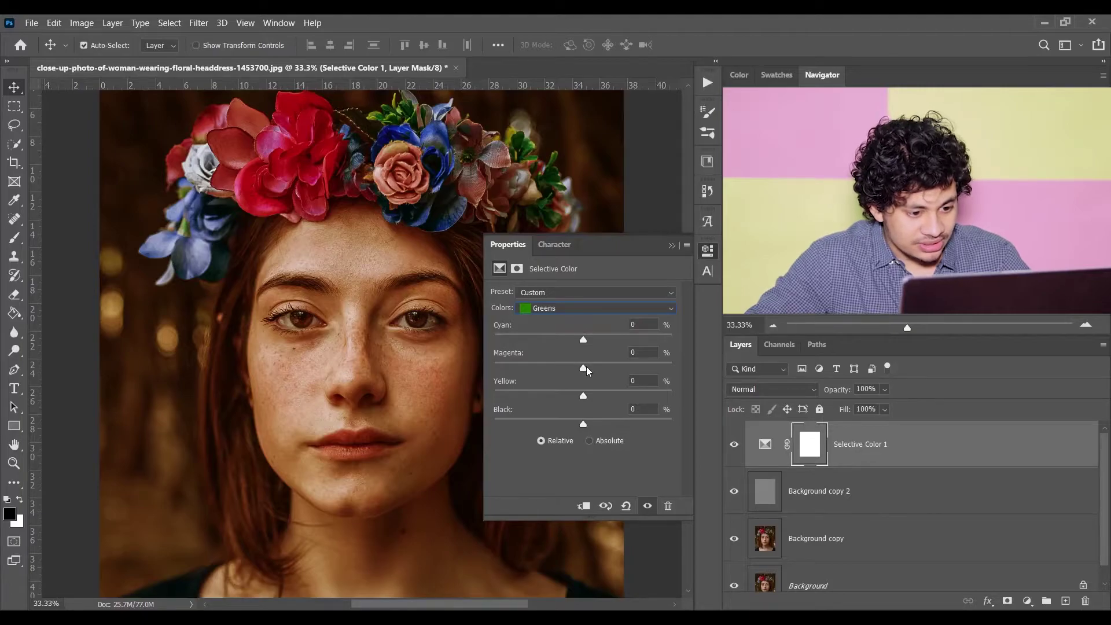
drag(585, 368, 538, 376)
scroll(463, 174, up, 3)
scroll(463, 174, right, 4)
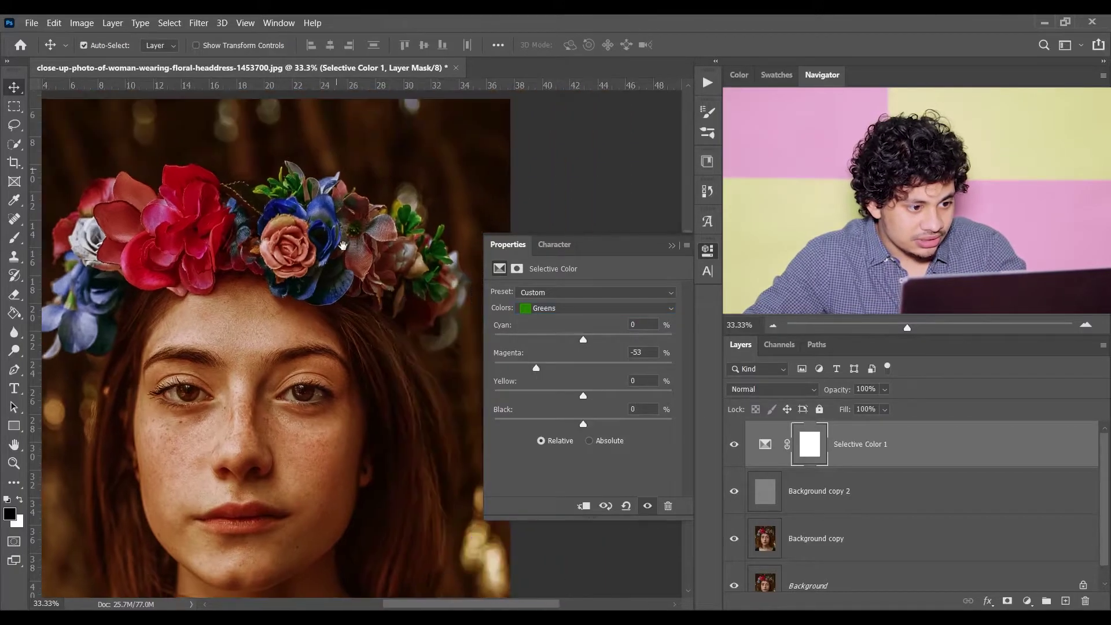
mouse_move(536, 368)
mouse_down()
mouse_move(590, 371)
mouse_move(510, 372)
mouse_move(528, 369)
mouse_up()
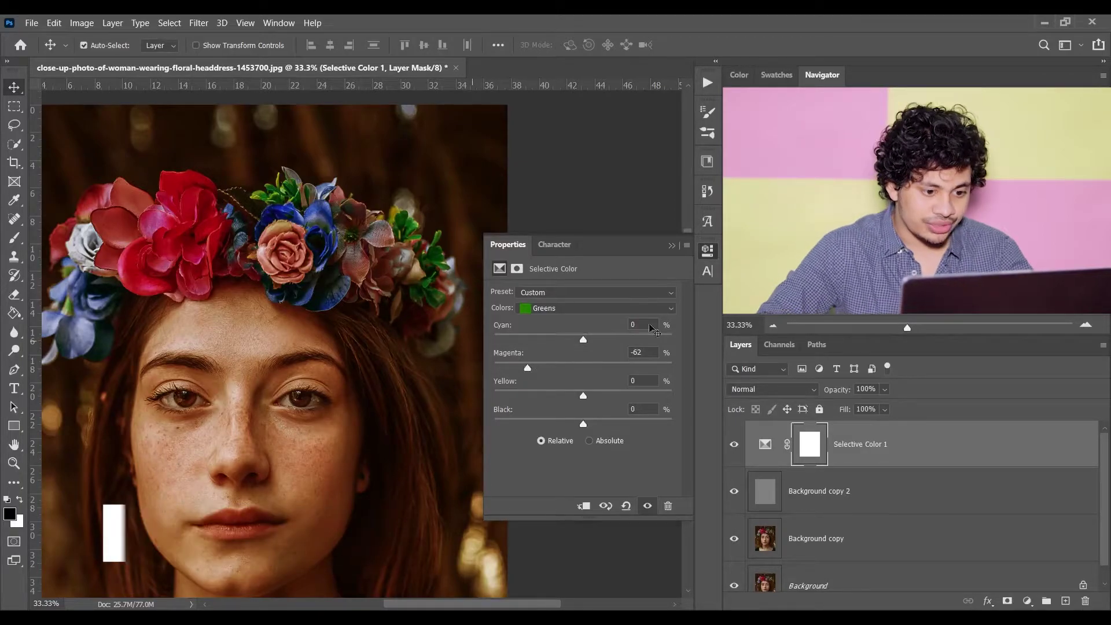
drag(332, 365, 384, 228)
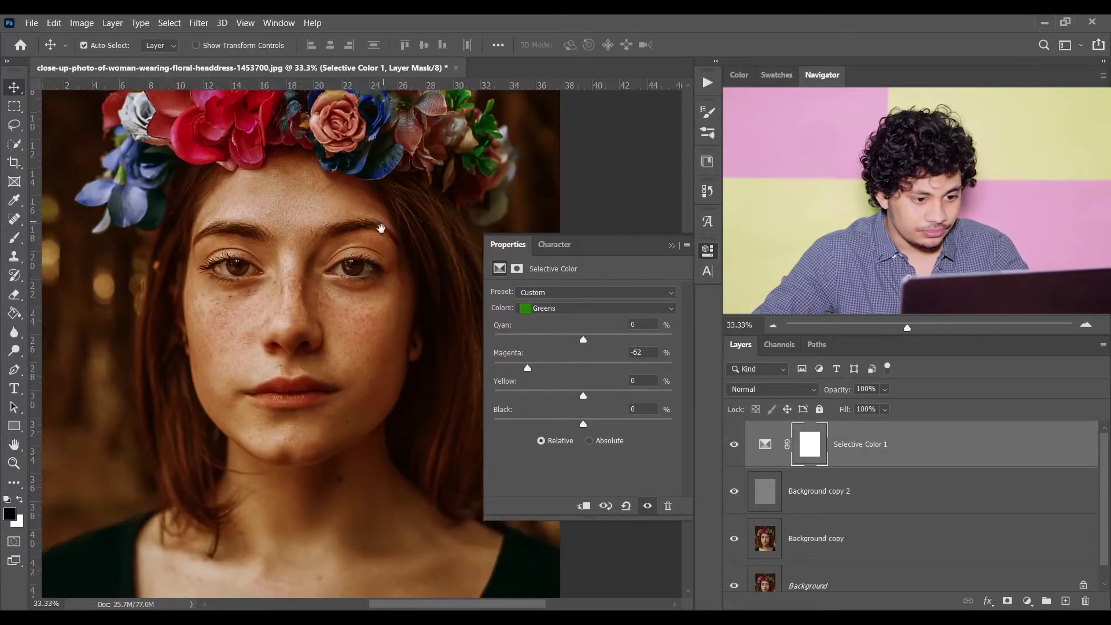
Step: Set Cyan to +100% for the Cyans in the Selective Color adjustment
click(587, 305)
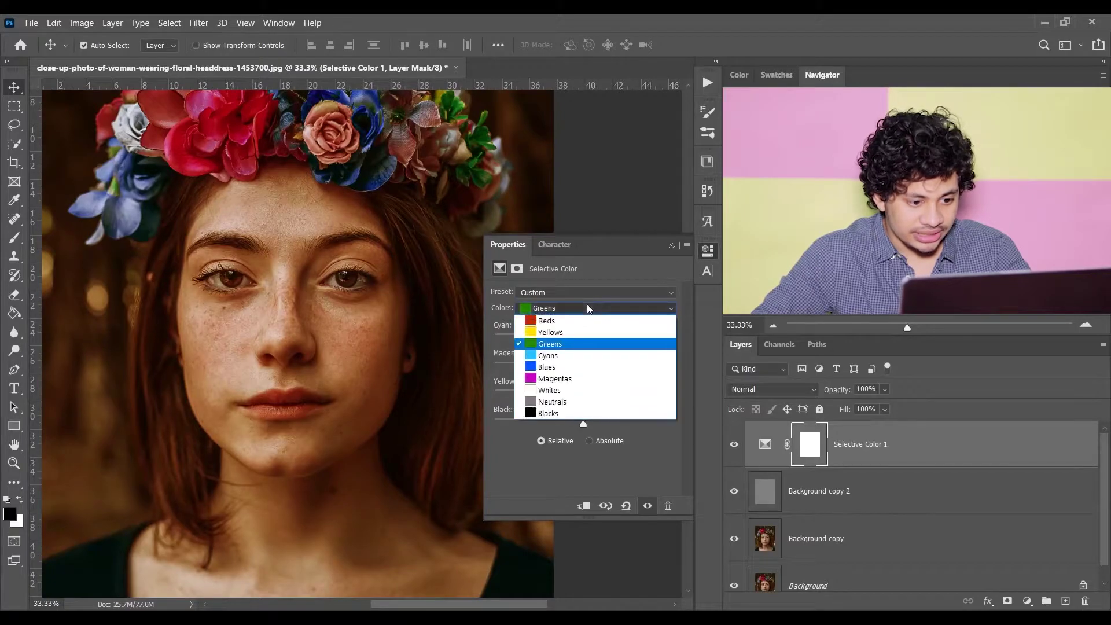
click(563, 359)
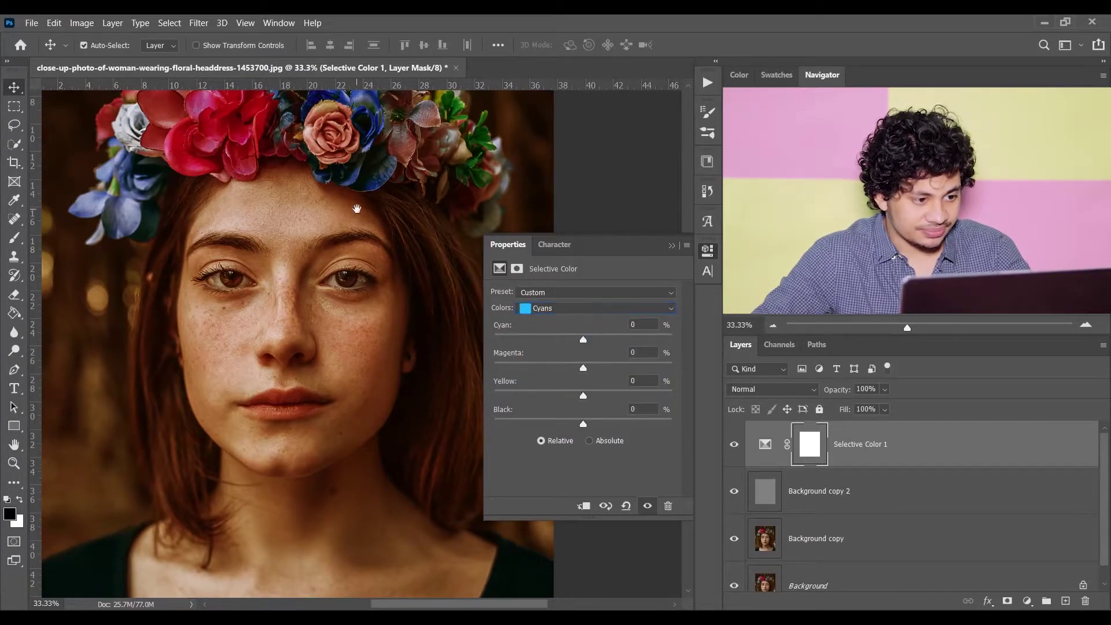
drag(353, 205, 366, 302)
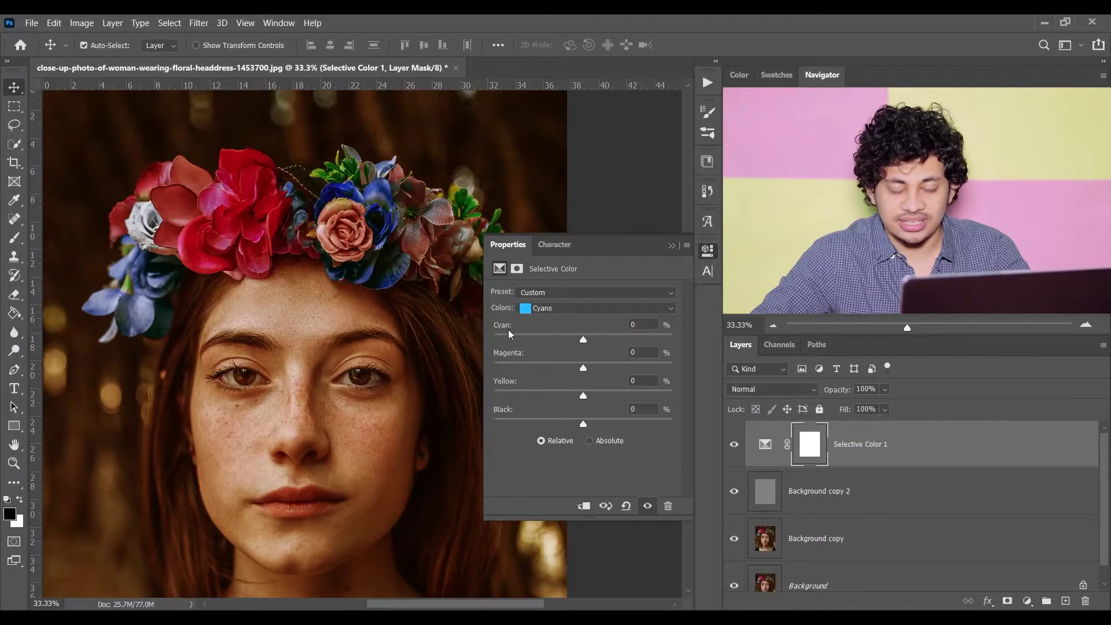
drag(583, 344, 678, 357)
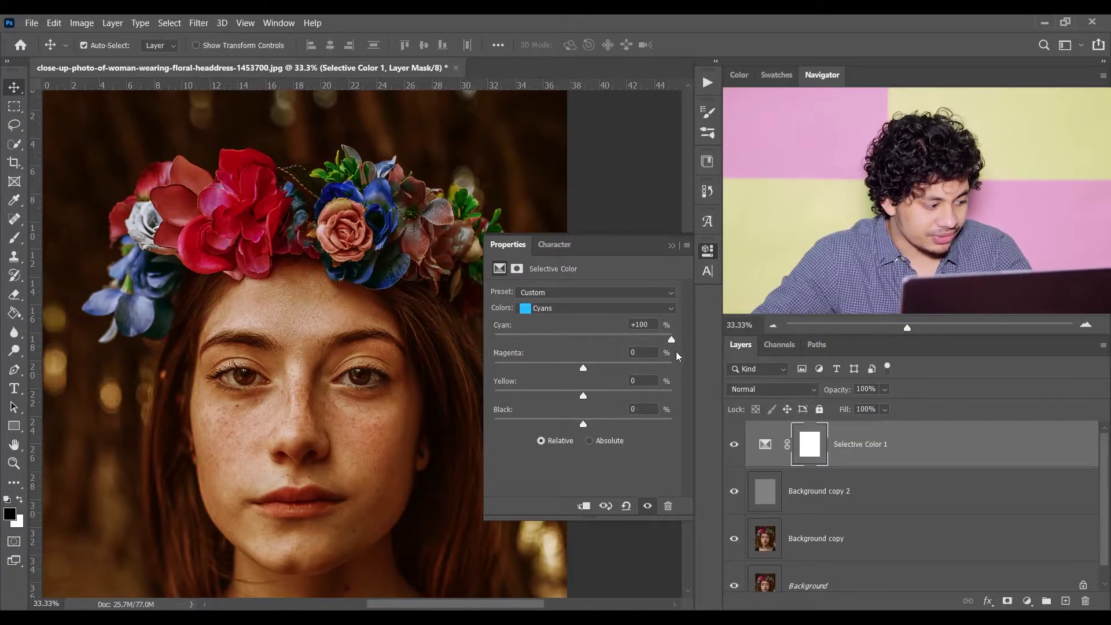
Step: Set Yellow to -100% for the Blues in the Selective Color adjustment
click(583, 310)
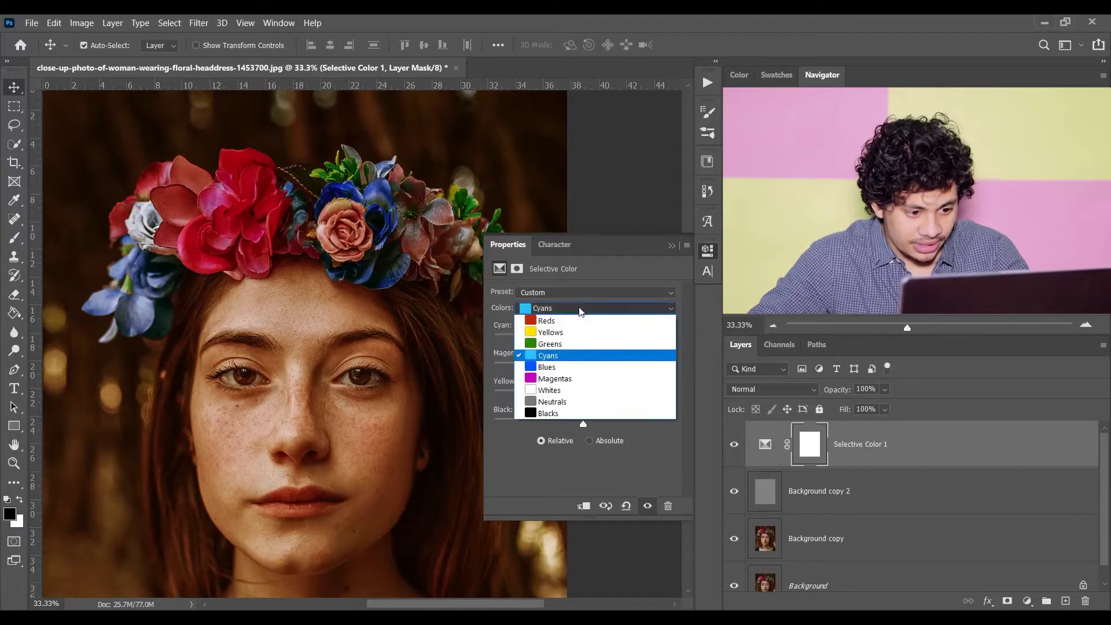
click(549, 367)
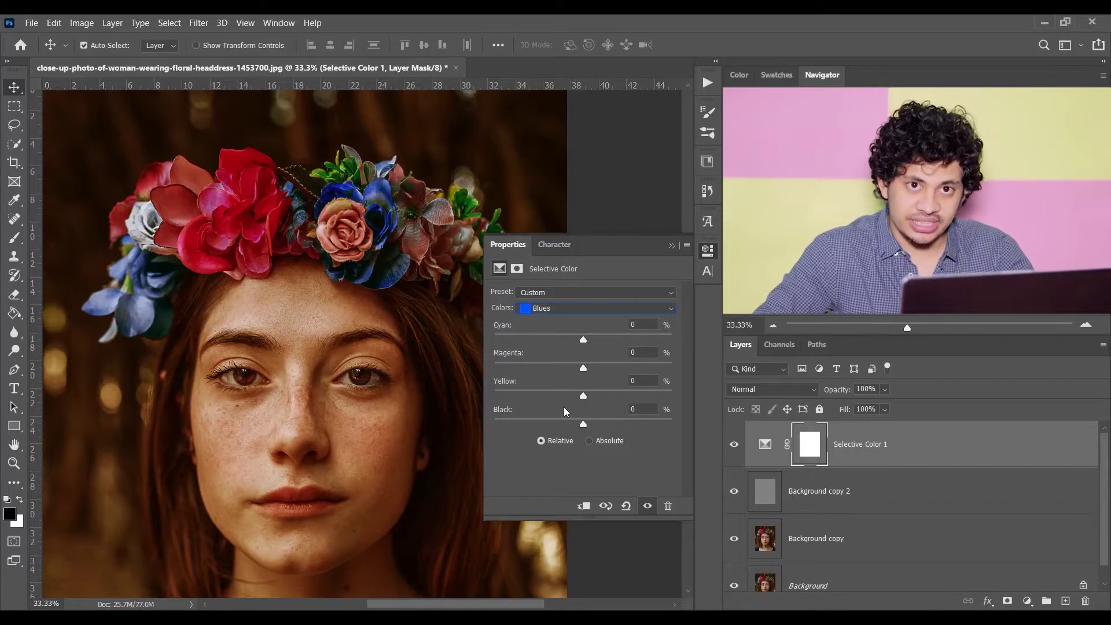
drag(583, 395, 627, 399)
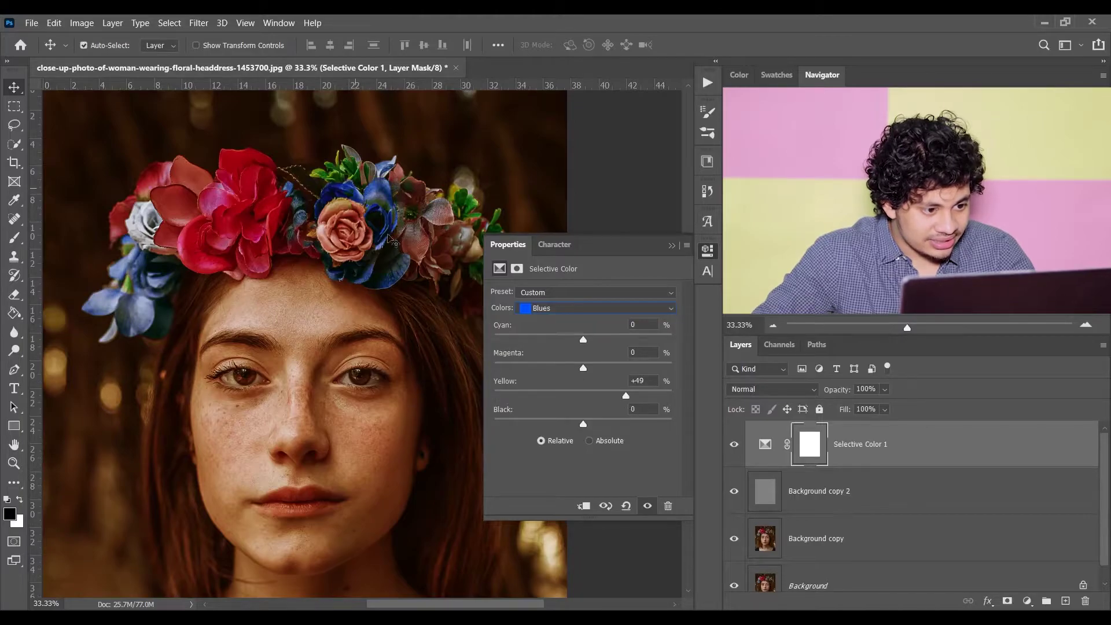
drag(618, 395, 494, 396)
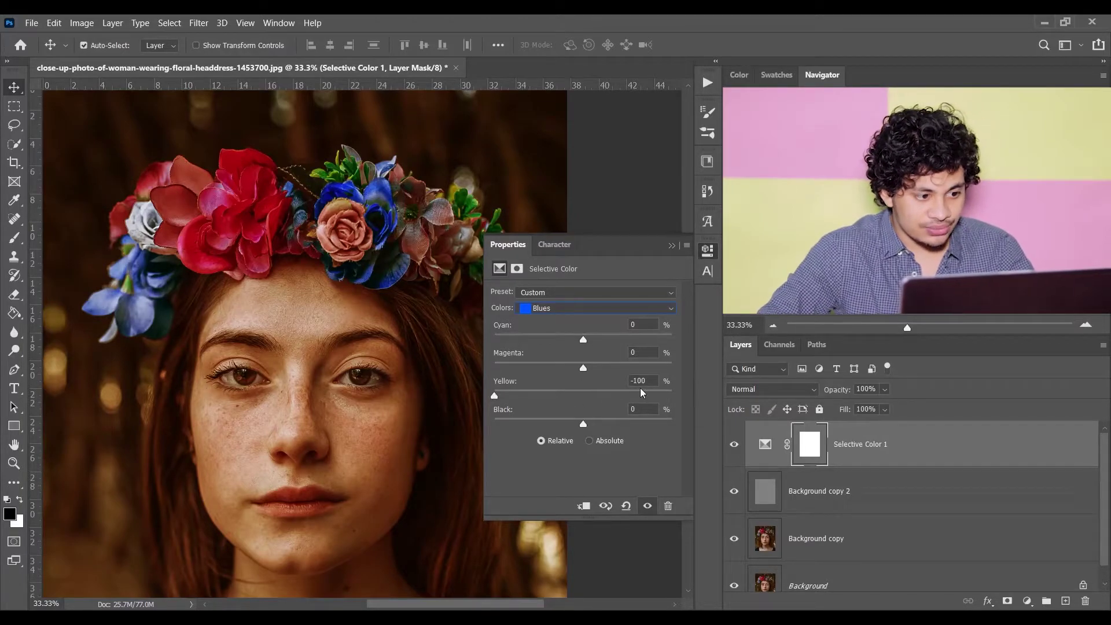
Step: Set Magenta to +19% for the Magentas in the Selective Color adjustment, comparing the portrait with and without the adjustment
click(572, 309)
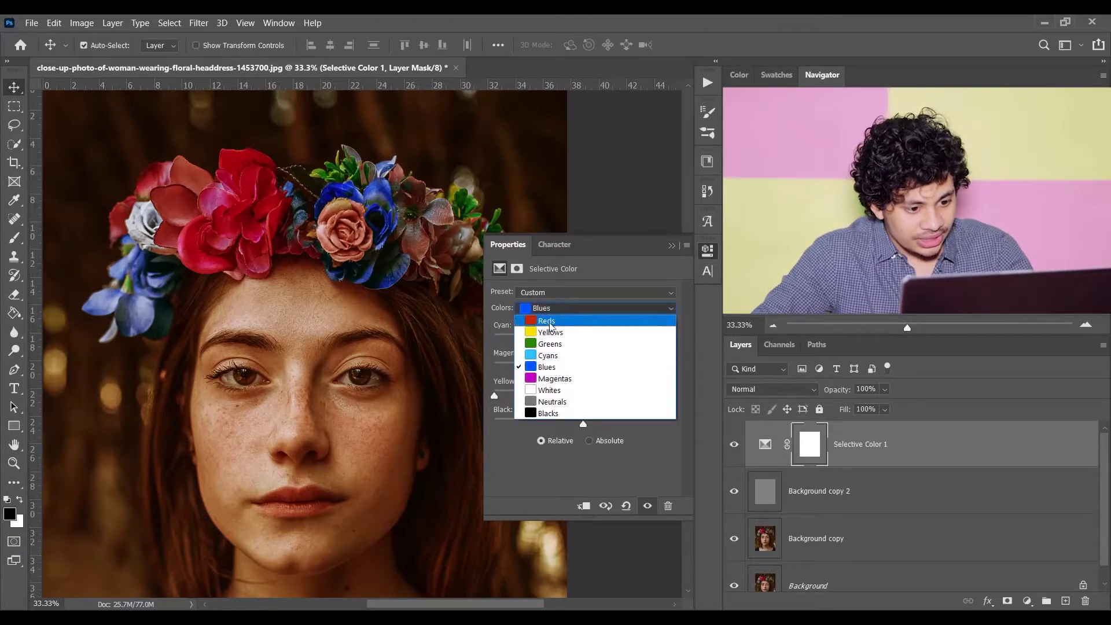
click(565, 379)
drag(588, 367, 681, 385)
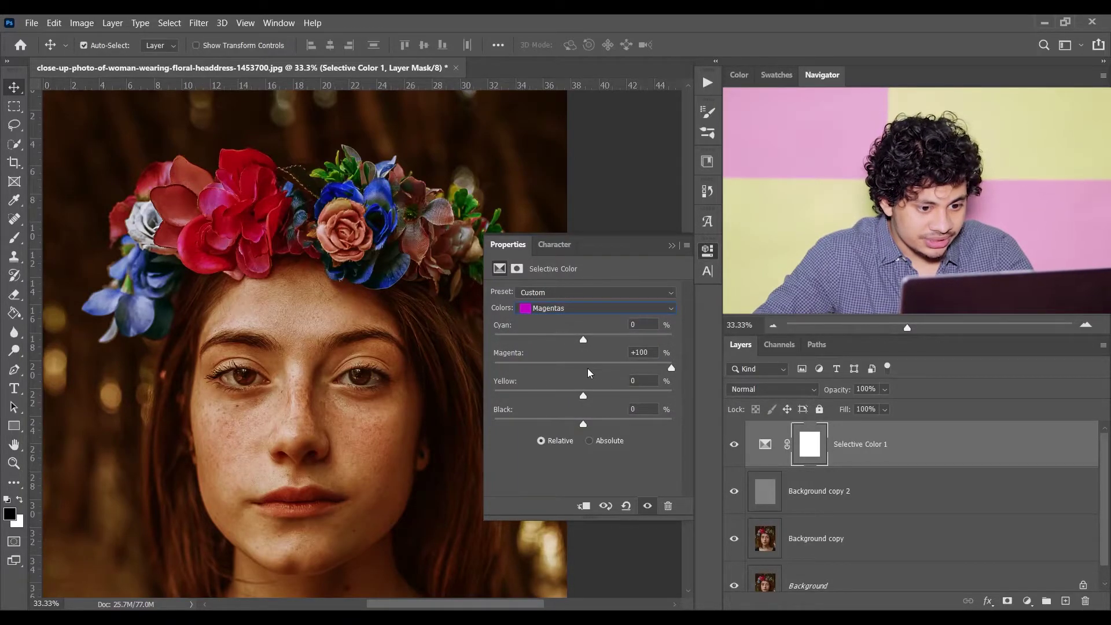
mouse_move(588, 368)
mouse_down()
mouse_move(614, 368)
mouse_move(578, 367)
mouse_move(649, 368)
mouse_move(627, 388)
mouse_move(602, 371)
mouse_up()
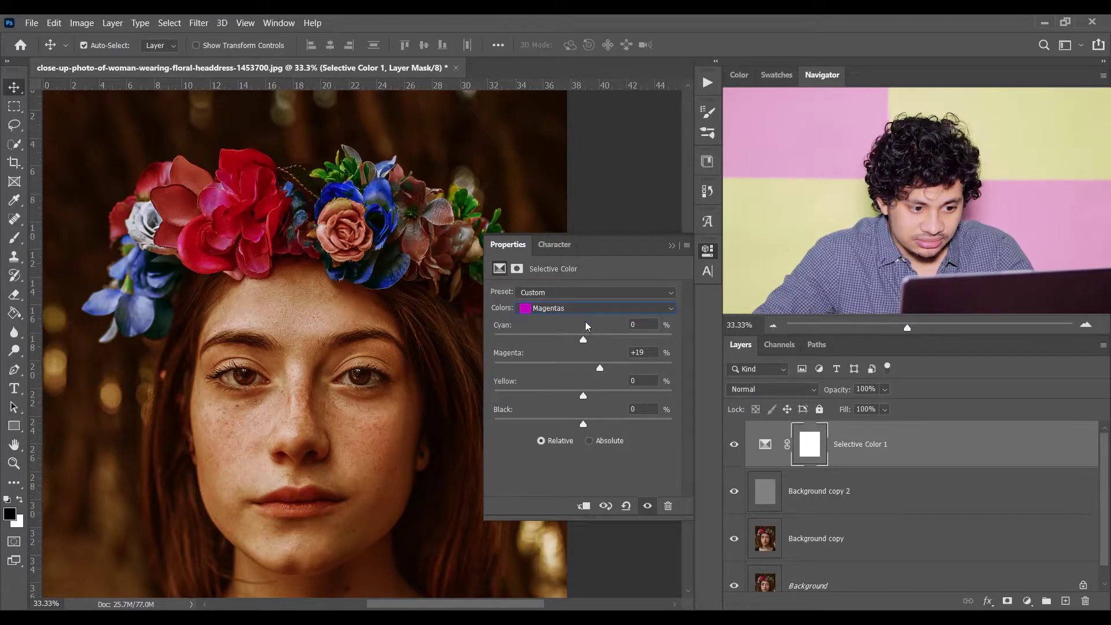
click(600, 313)
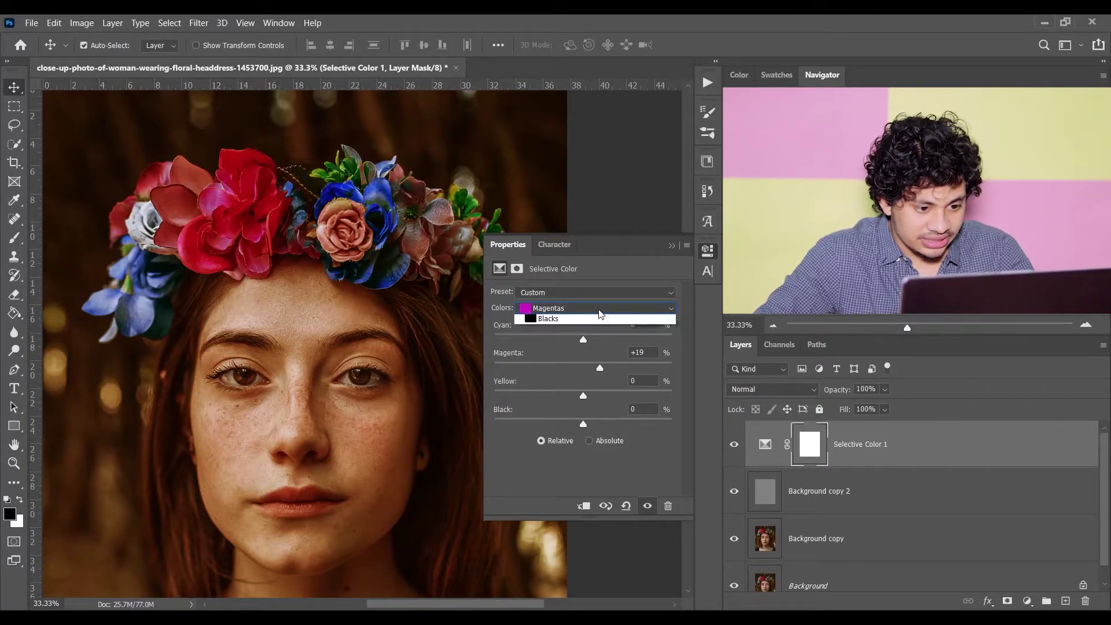
click(600, 312)
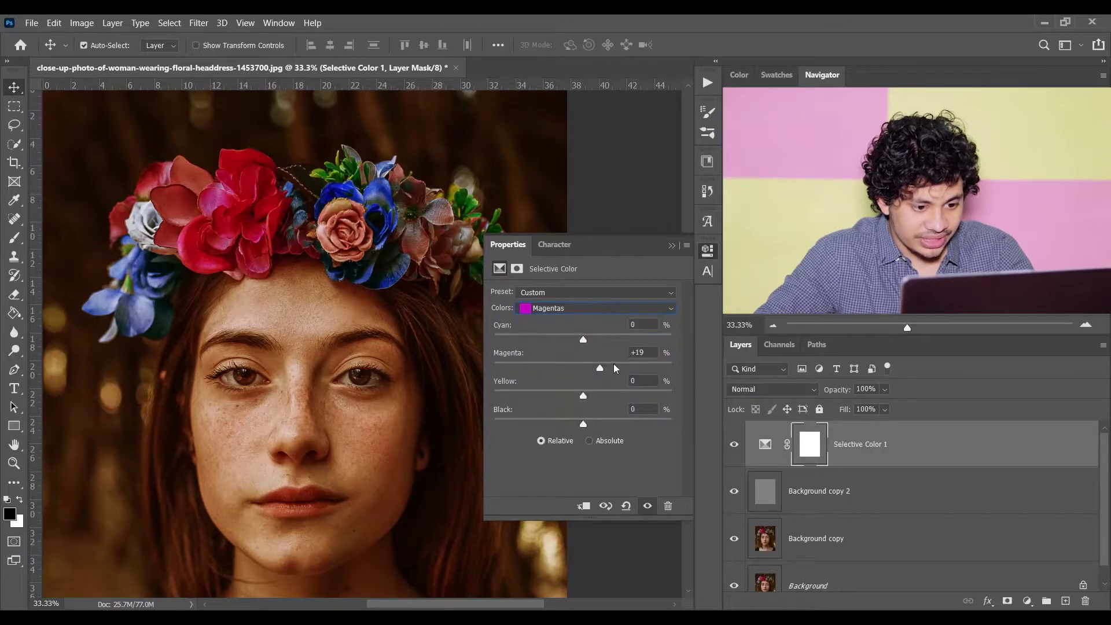
click(649, 507)
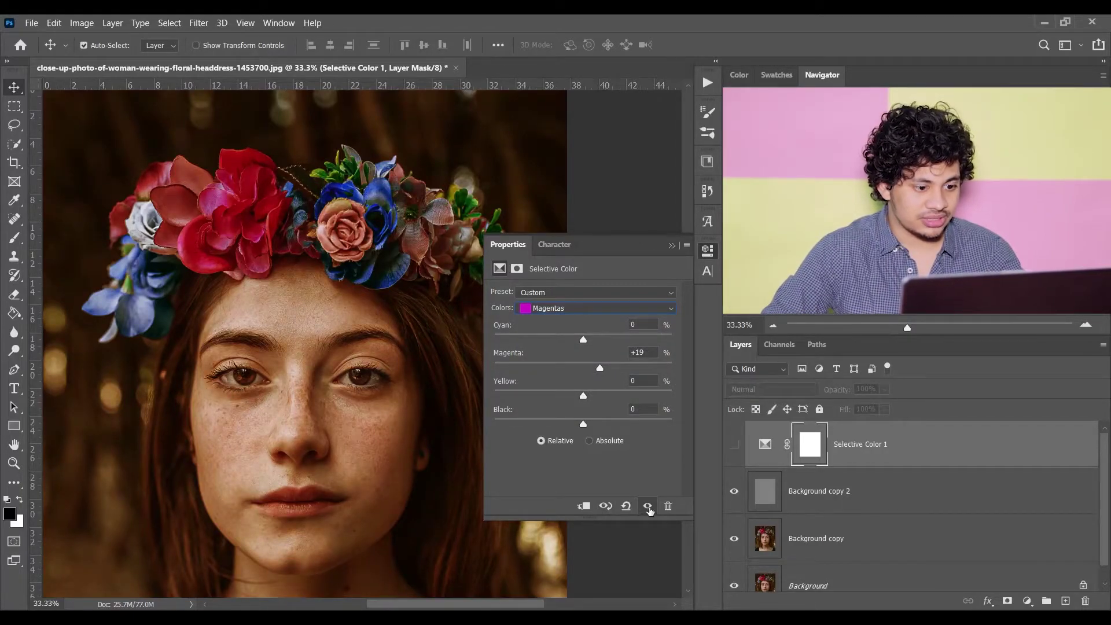
click(649, 507)
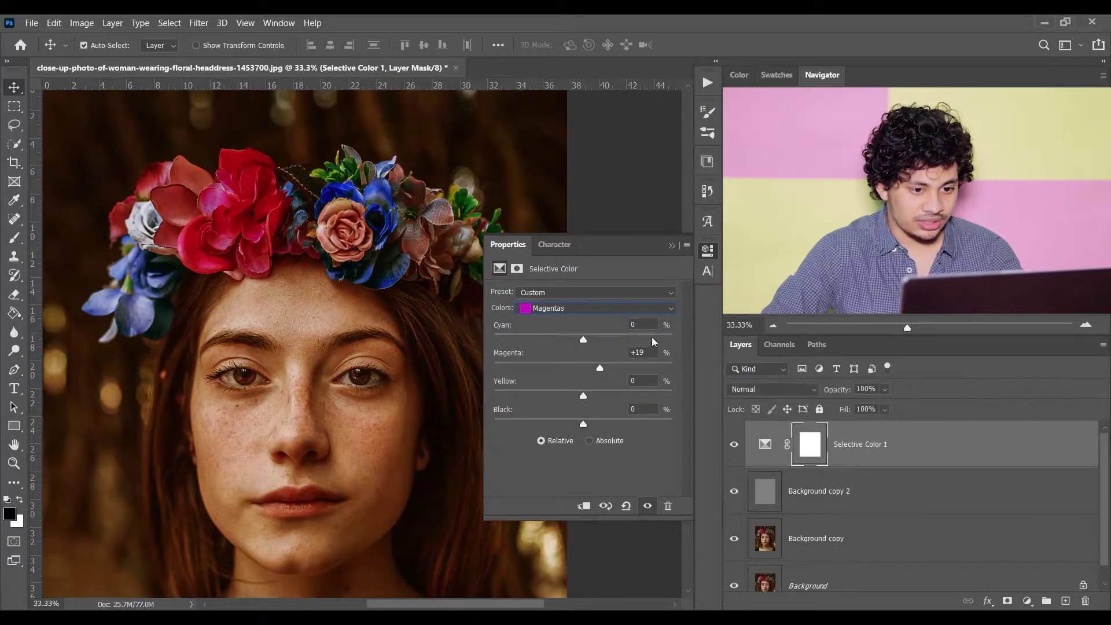
Step: Compare the whole portrait with and without the Selective Color adjustment layer
click(673, 246)
key(ctrl+0)
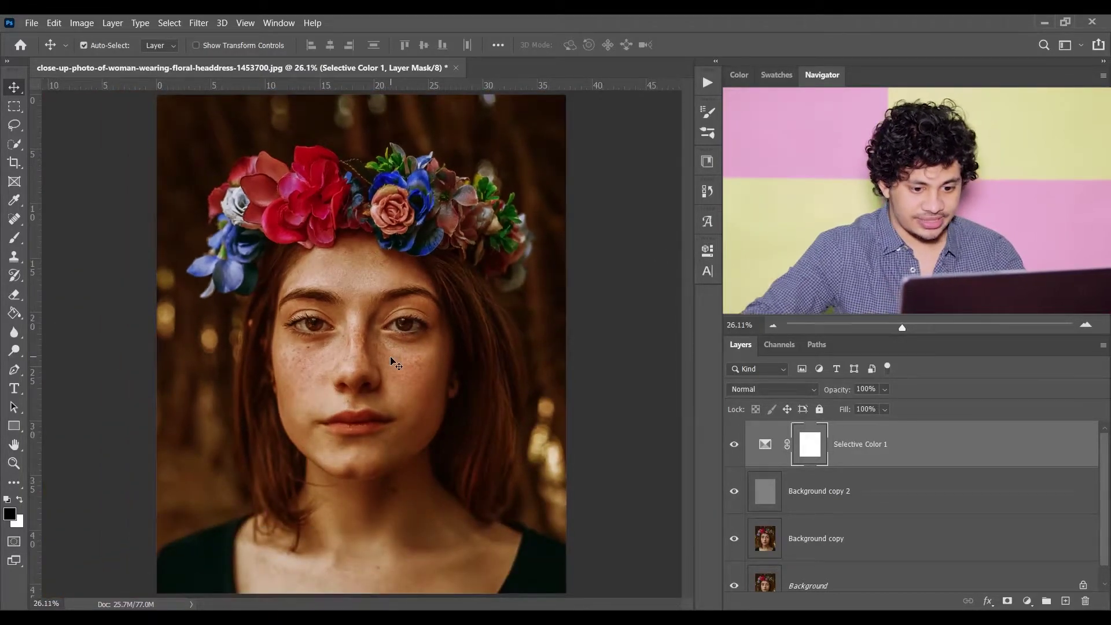
click(734, 446)
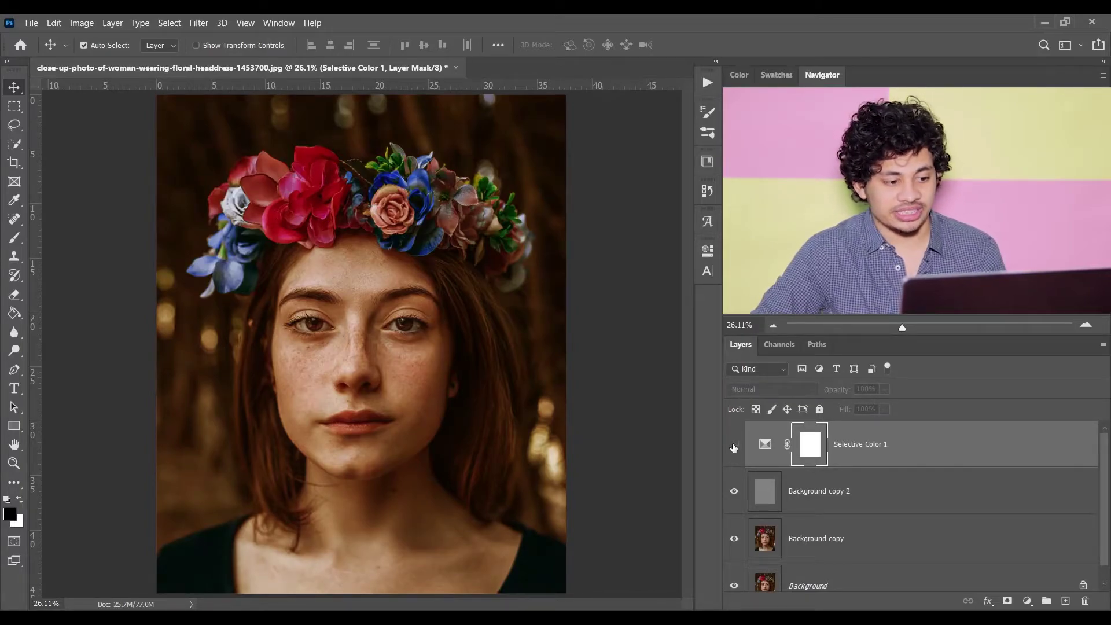
click(735, 446)
click(734, 446)
click(734, 446)
click(734, 446)
click(734, 446)
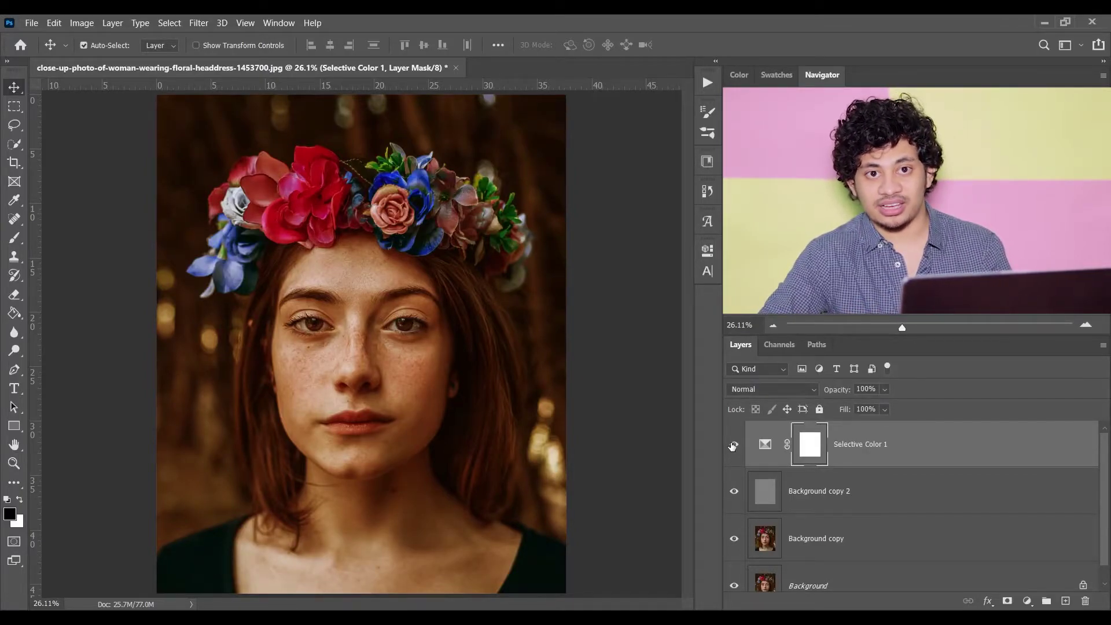
click(733, 446)
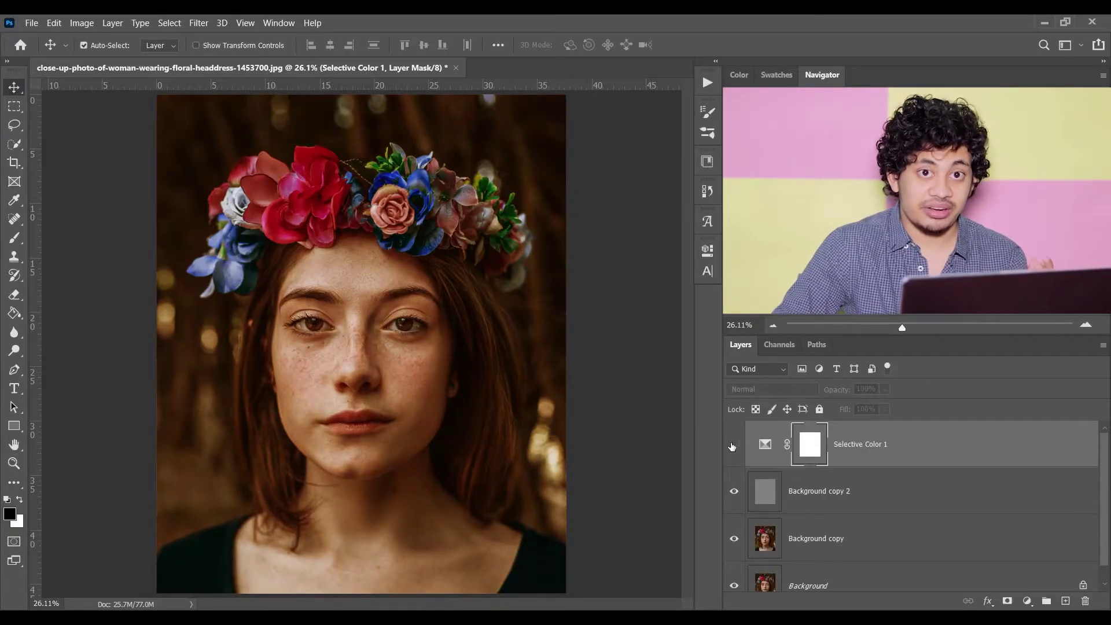
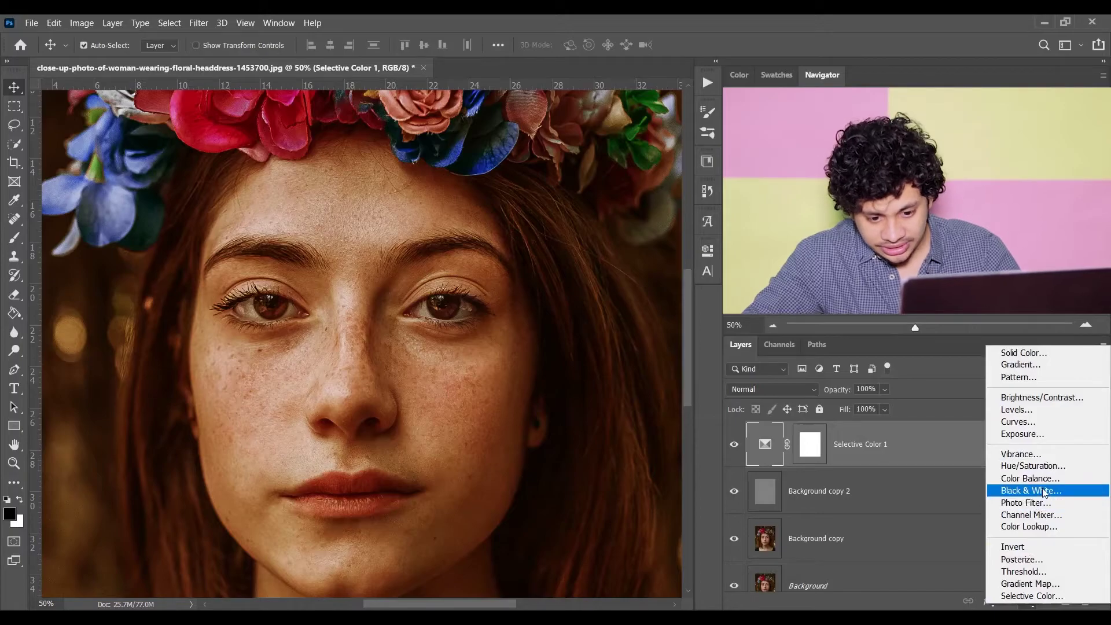
Step: Add a Black & White adjustment layer above the Selective Color layer and set its blend mode to Luminosity
click(1038, 492)
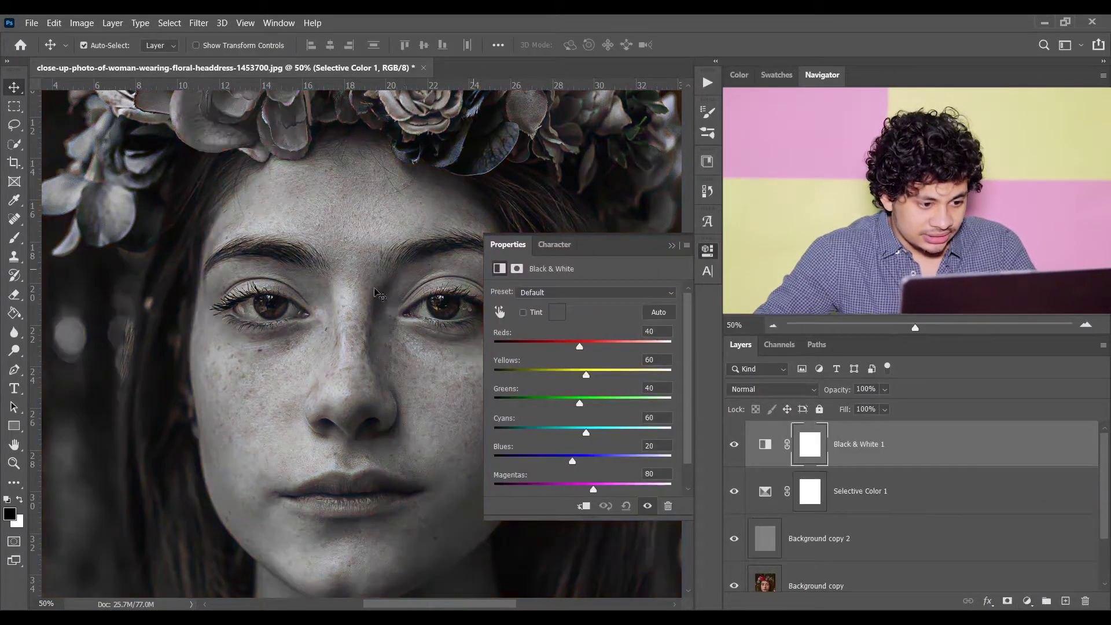
drag(404, 297, 323, 246)
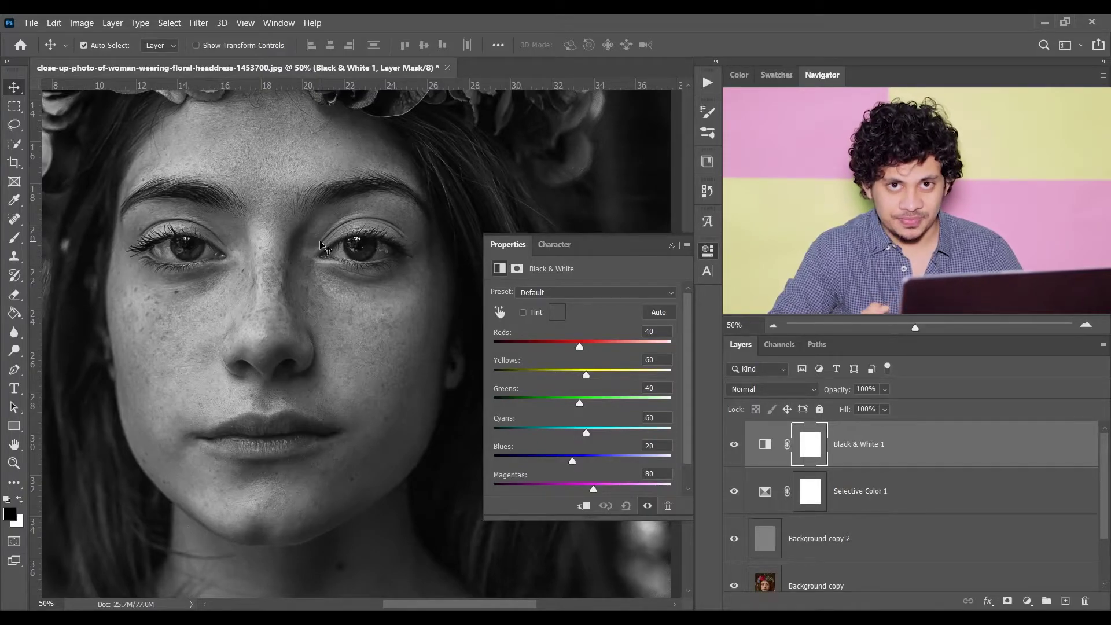
click(805, 389)
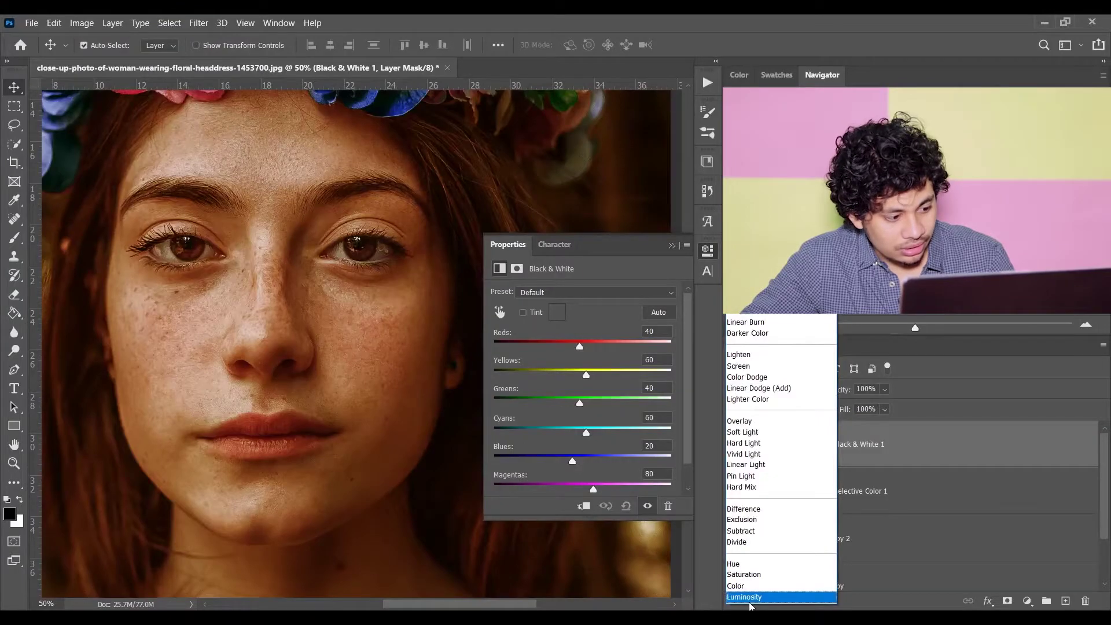
click(746, 597)
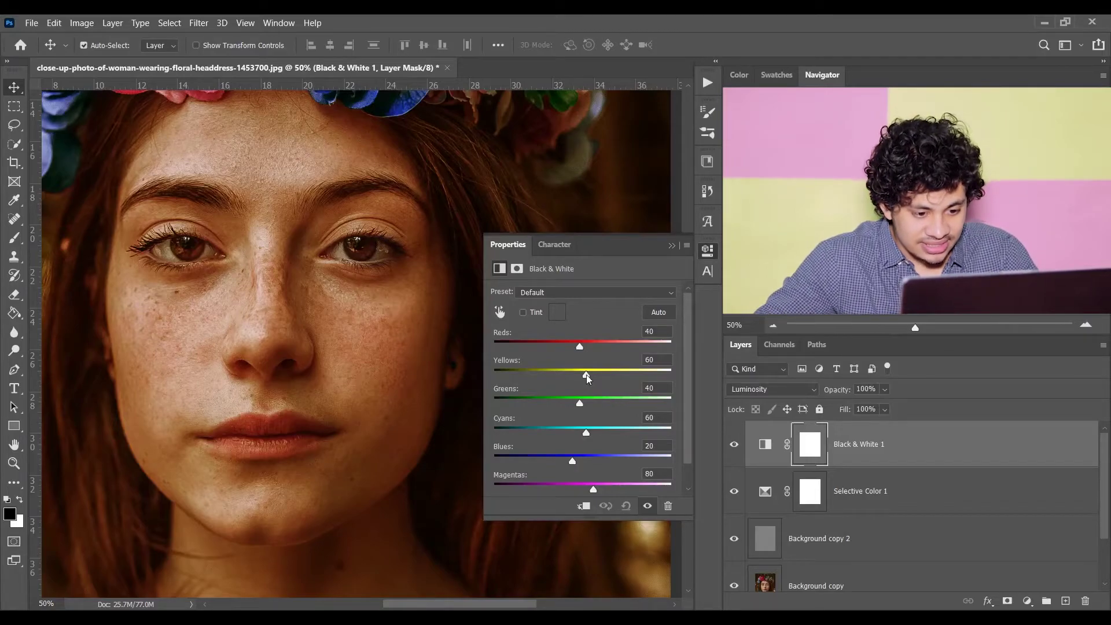
Step: Set Reds to 33 and Yellows to 8 in the Black & White adjustment to emphasise the freckles
drag(588, 377, 579, 350)
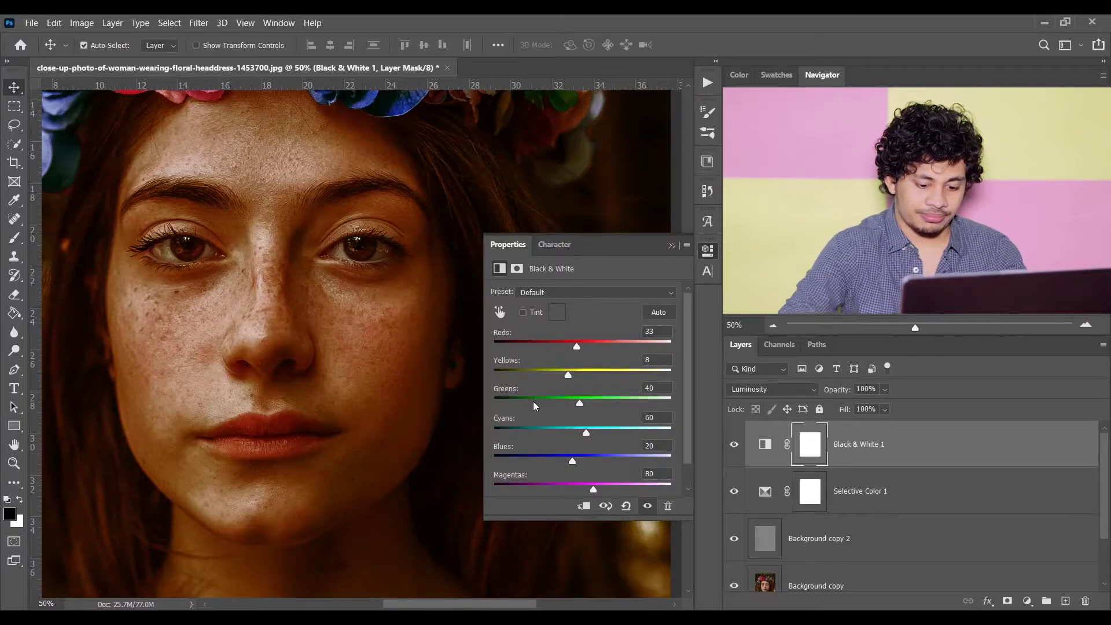
key(ctrl+0)
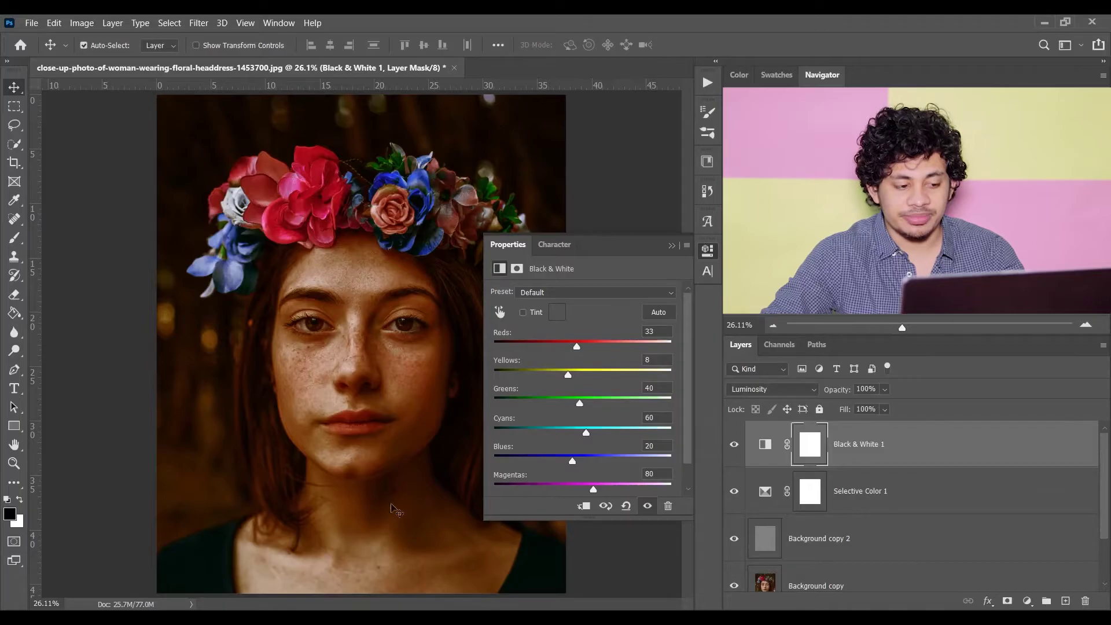
click(673, 246)
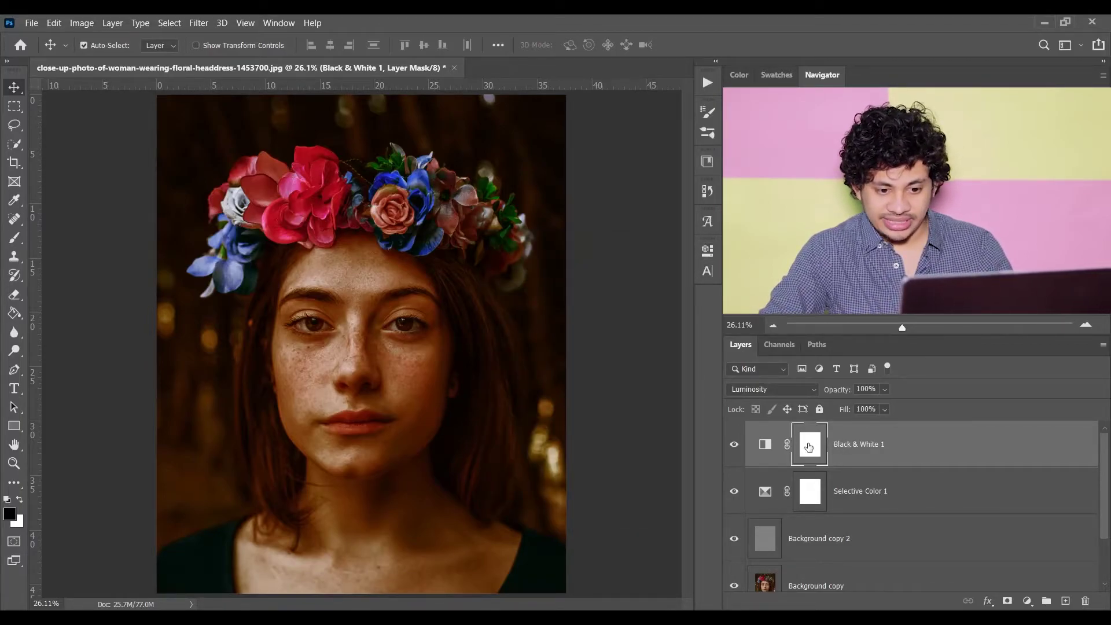
Step: Invert the Black & White adjustment layer's mask to black
key(ctrl)
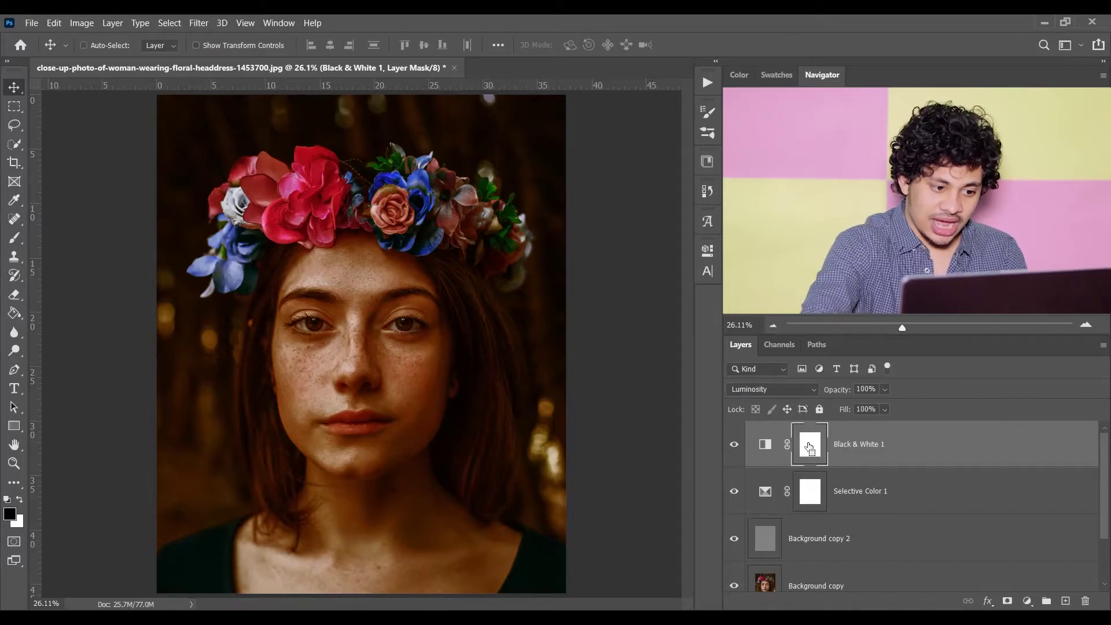
key(ctrl+i)
key(ctrl+plus)
key(ctrl+plus)
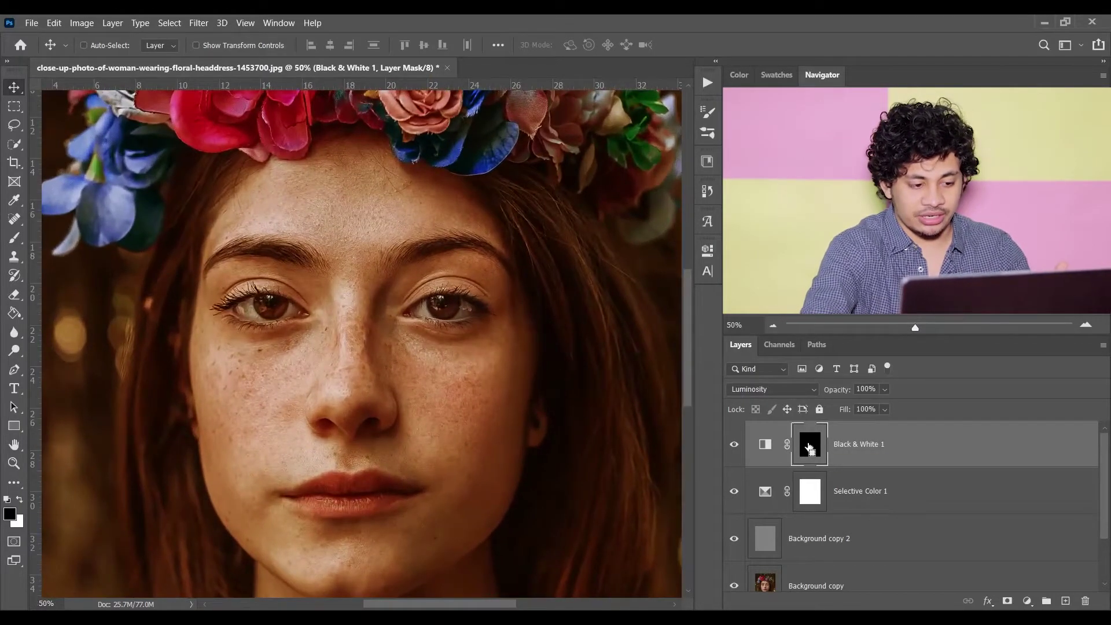
Step: Set up the Brush tool with Normal mode, 26% opacity and white as the foreground colour
key(ctrl+plus)
key(ctrl+plus)
key(b)
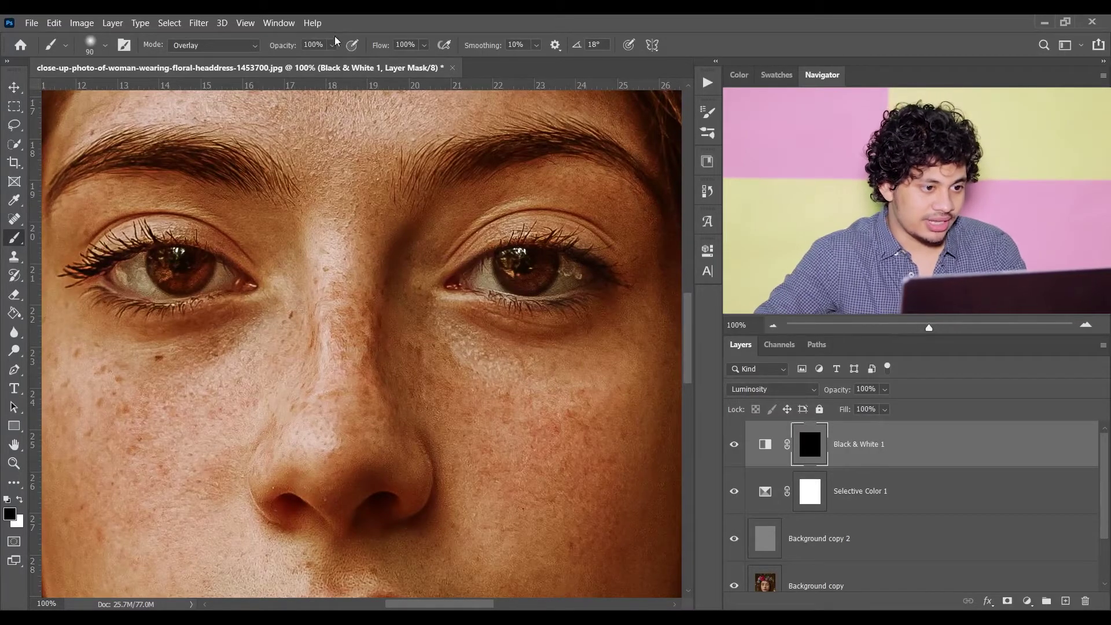
click(333, 44)
drag(297, 63, 299, 63)
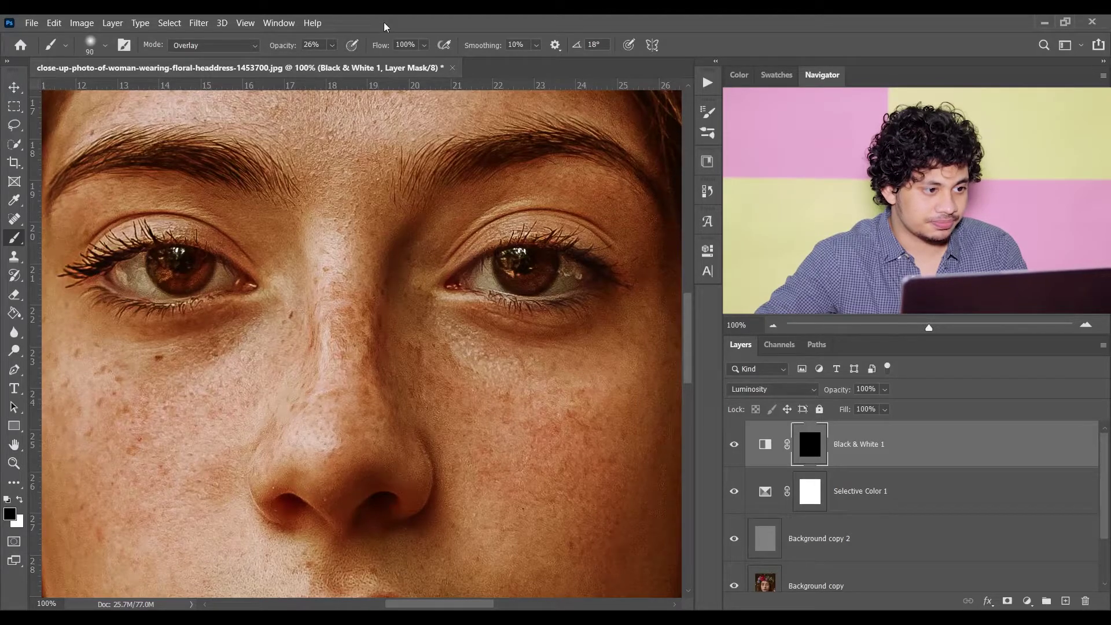
click(211, 45)
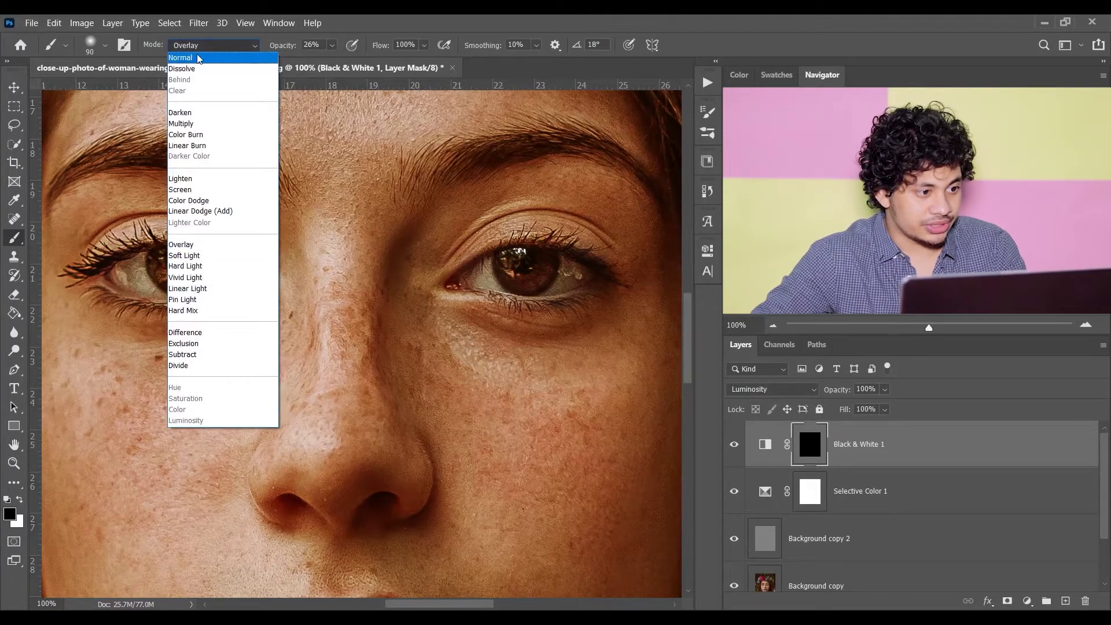
click(197, 58)
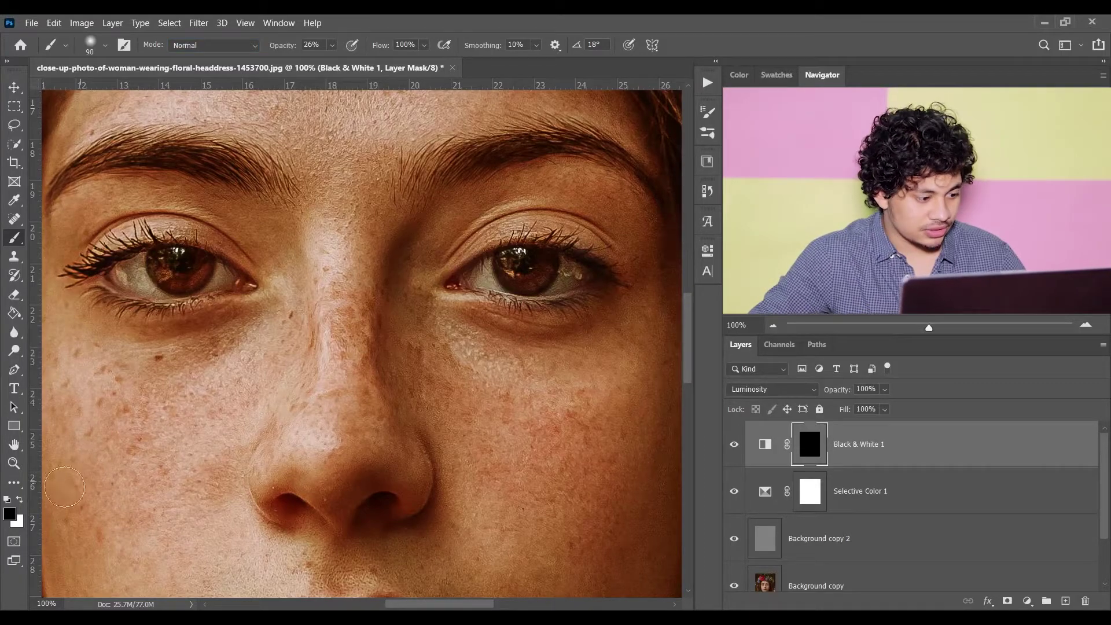
click(20, 502)
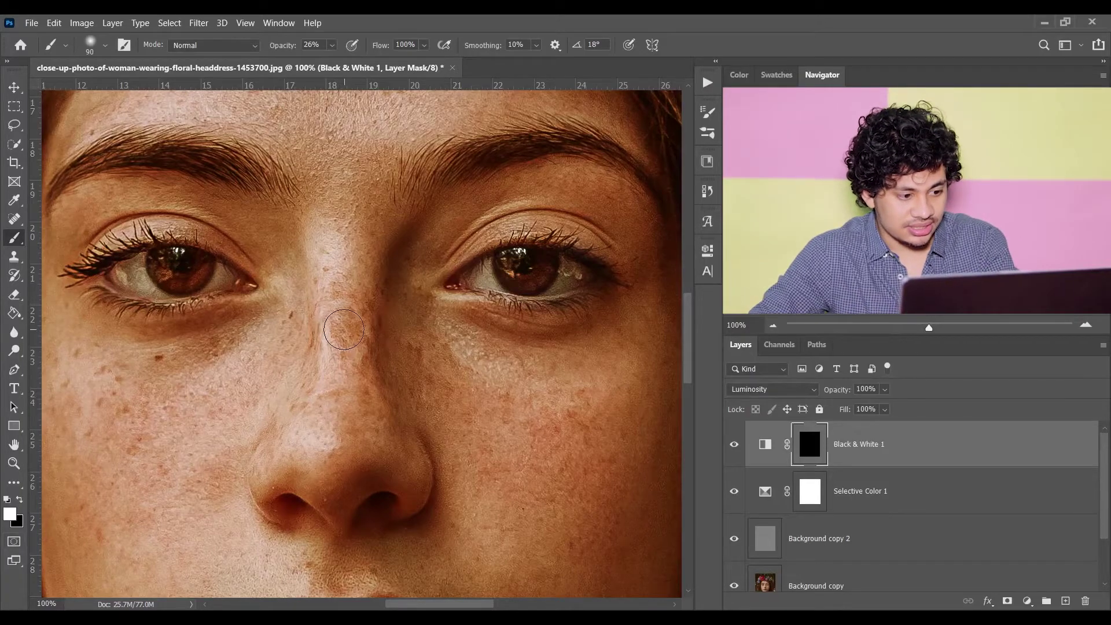
Step: Paint white over the freckles on the nose and both cheeks in the Black & White layer's mask, reducing the brush to 60 px
key(v)
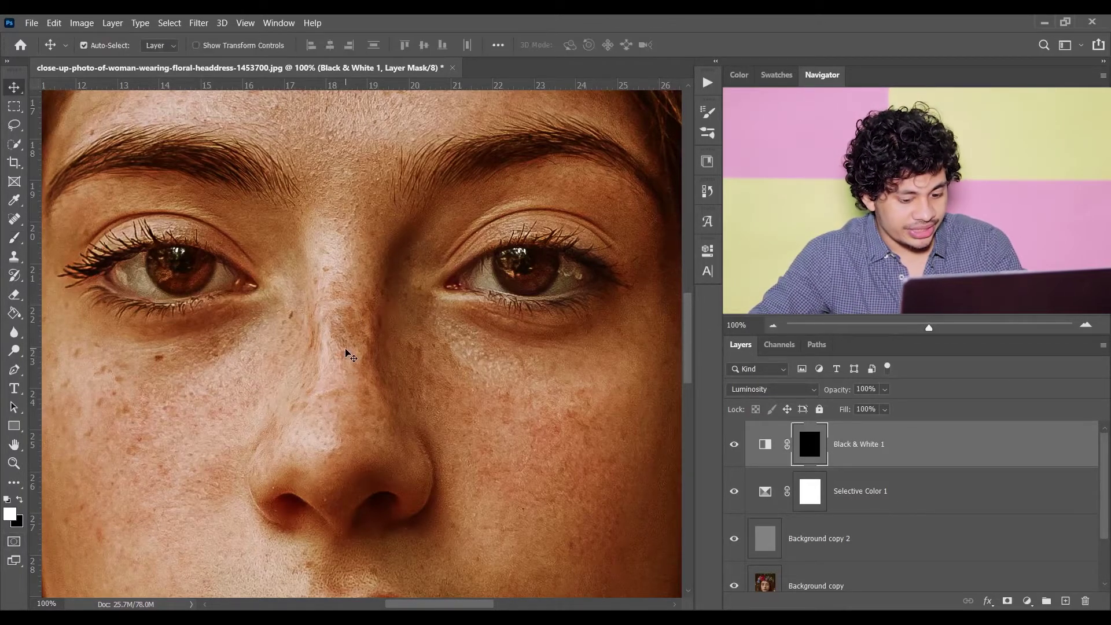
key(b)
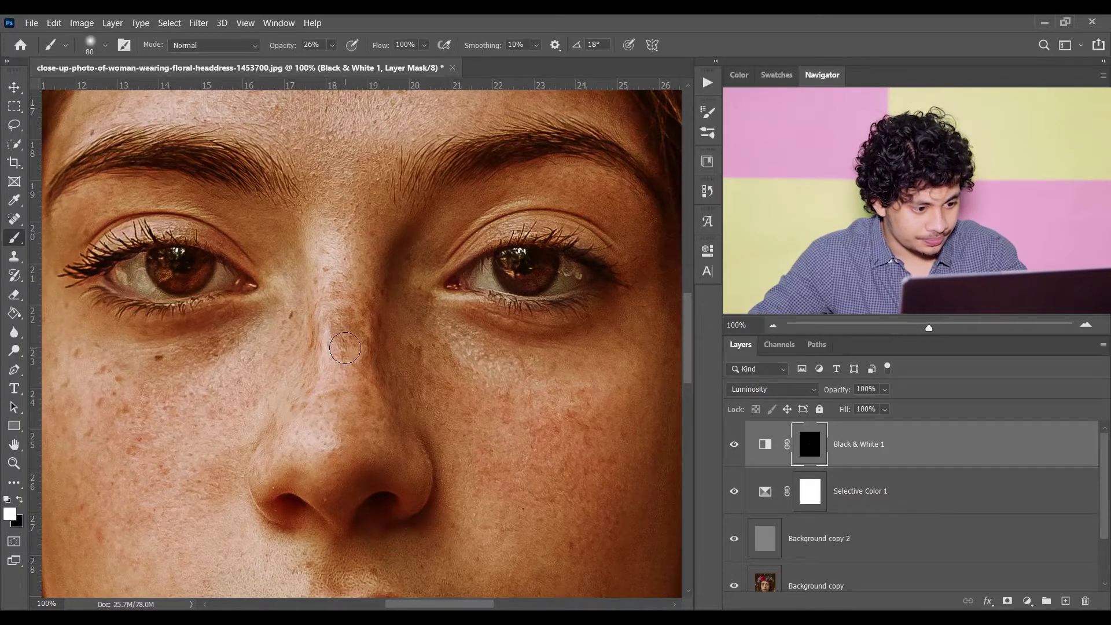
mouse_move(342, 354)
mouse_down()
mouse_move(347, 290)
mouse_move(323, 270)
mouse_move(349, 321)
mouse_move(356, 311)
mouse_move(336, 362)
mouse_move(343, 418)
mouse_move(331, 399)
mouse_move(329, 442)
mouse_move(365, 419)
mouse_move(366, 393)
mouse_move(382, 408)
mouse_move(425, 385)
mouse_move(422, 331)
mouse_move(418, 352)
mouse_move(443, 407)
mouse_move(467, 387)
mouse_move(503, 397)
mouse_move(508, 417)
mouse_move(493, 385)
mouse_move(438, 349)
mouse_move(567, 417)
mouse_move(575, 410)
mouse_move(602, 437)
mouse_up()
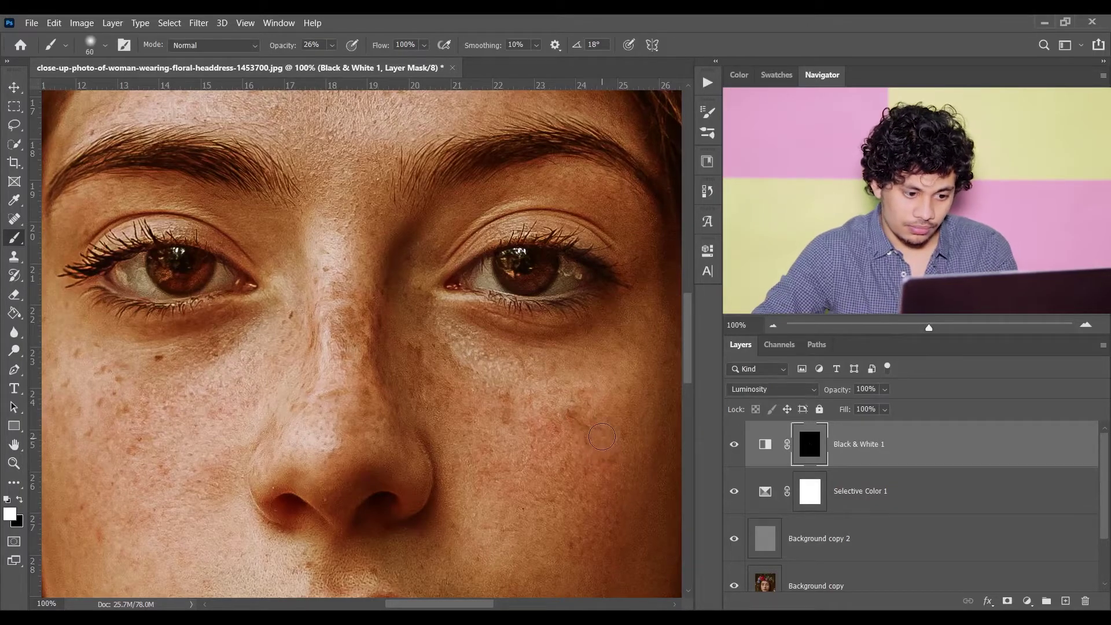
drag(601, 523, 583, 441)
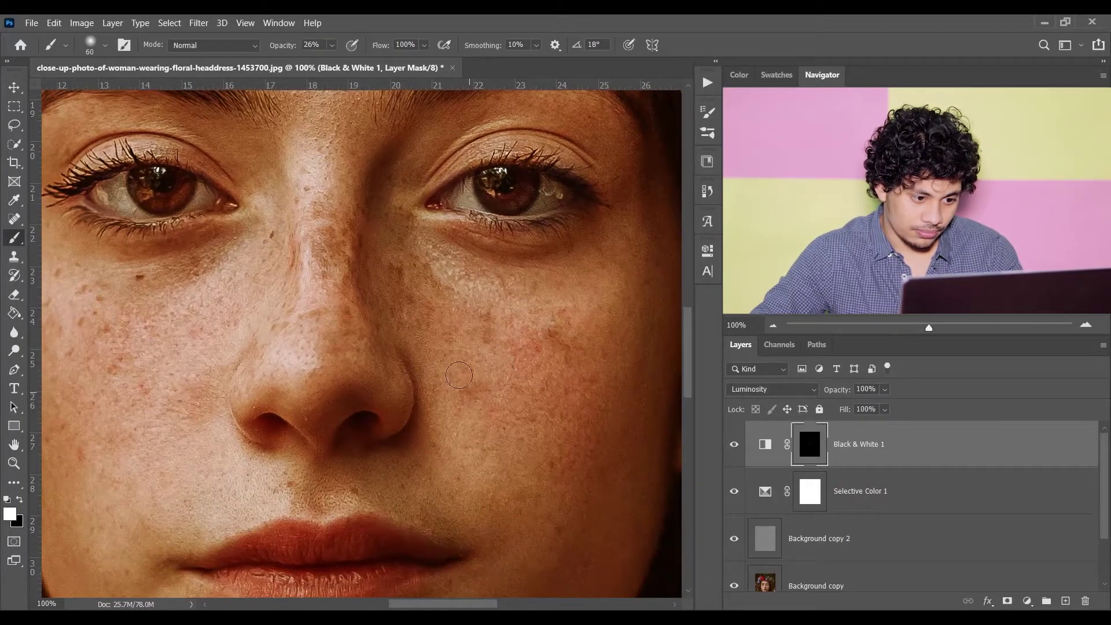
drag(212, 326, 327, 300)
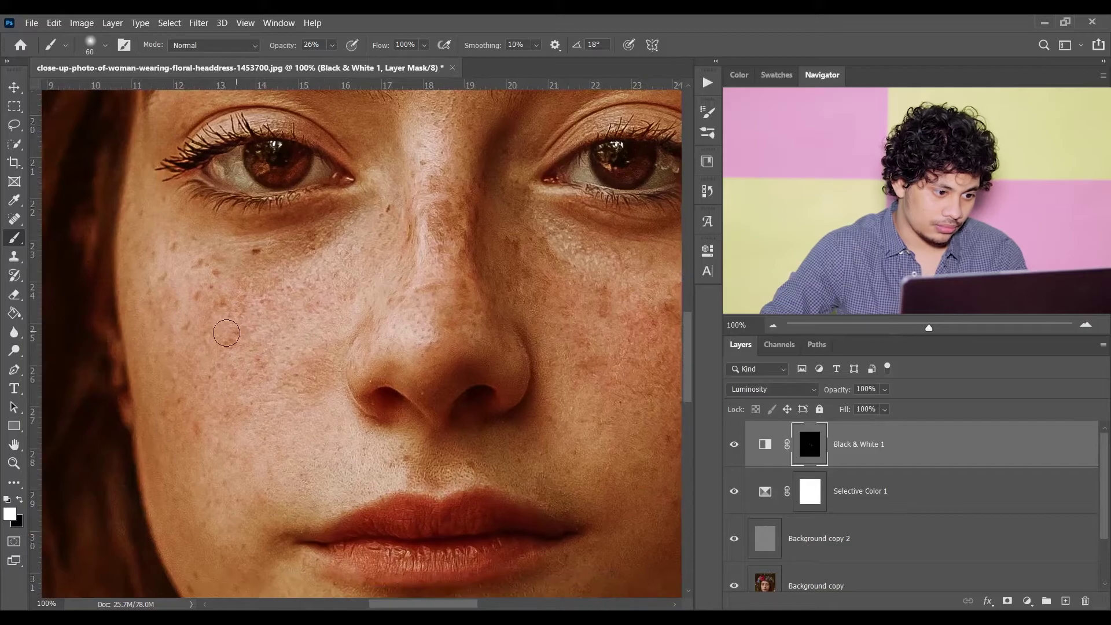
mouse_move(228, 346)
mouse_down()
mouse_move(235, 330)
mouse_move(218, 277)
mouse_move(172, 256)
mouse_move(230, 346)
mouse_move(302, 289)
mouse_move(300, 249)
mouse_move(391, 233)
mouse_move(415, 252)
mouse_move(411, 220)
mouse_move(389, 323)
mouse_move(437, 337)
mouse_move(379, 427)
mouse_up()
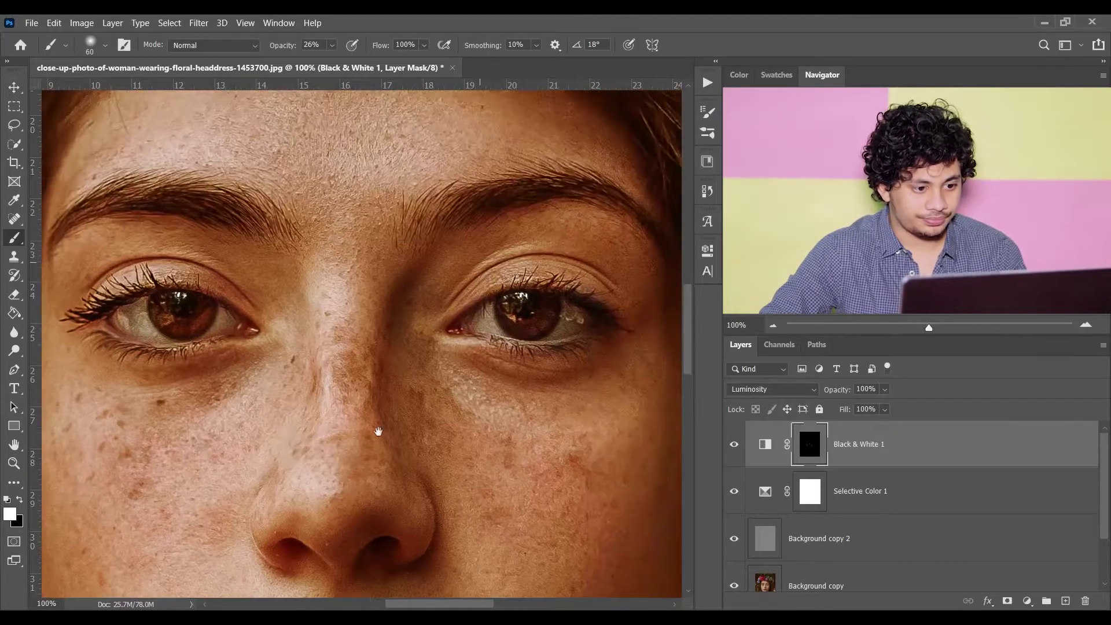
Step: Paint more white over the freckles on the shadowed cheek below the eye in the Black & White layer's mask
mouse_move(315, 327)
mouse_down()
mouse_move(312, 352)
mouse_move(357, 198)
mouse_move(395, 161)
mouse_move(364, 192)
mouse_move(347, 156)
mouse_move(301, 165)
mouse_move(321, 158)
mouse_move(316, 190)
mouse_move(277, 122)
mouse_move(228, 171)
mouse_move(124, 166)
mouse_move(195, 167)
mouse_up()
key(space)
mouse_move(481, 204)
mouse_down()
mouse_move(404, 251)
mouse_move(345, 141)
mouse_up()
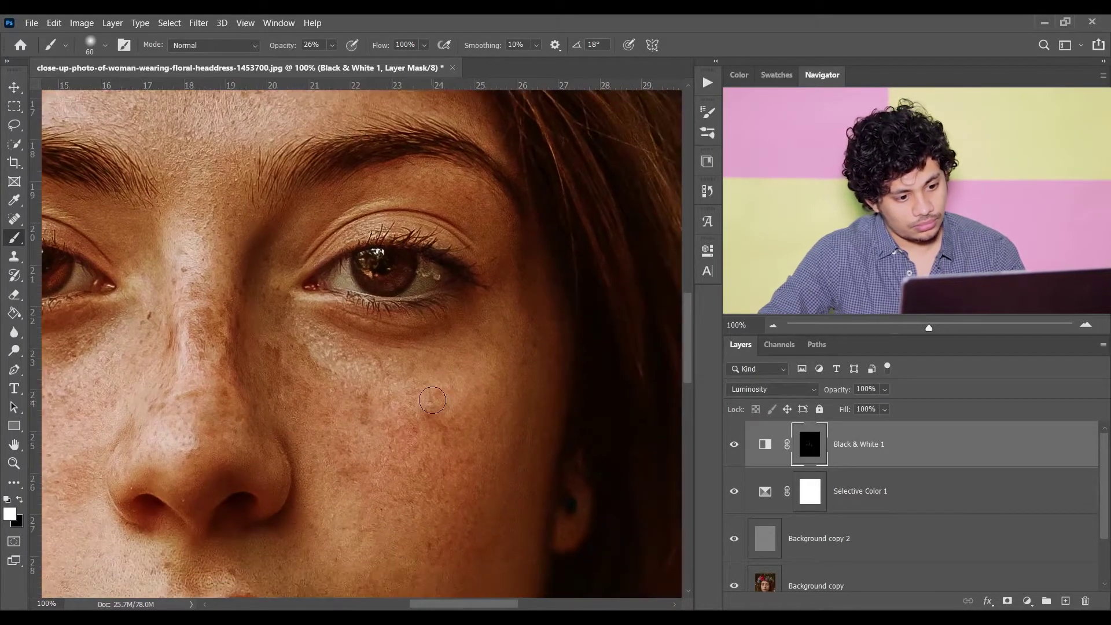
mouse_move(429, 379)
mouse_down()
mouse_move(417, 375)
mouse_move(462, 372)
mouse_move(550, 465)
mouse_up()
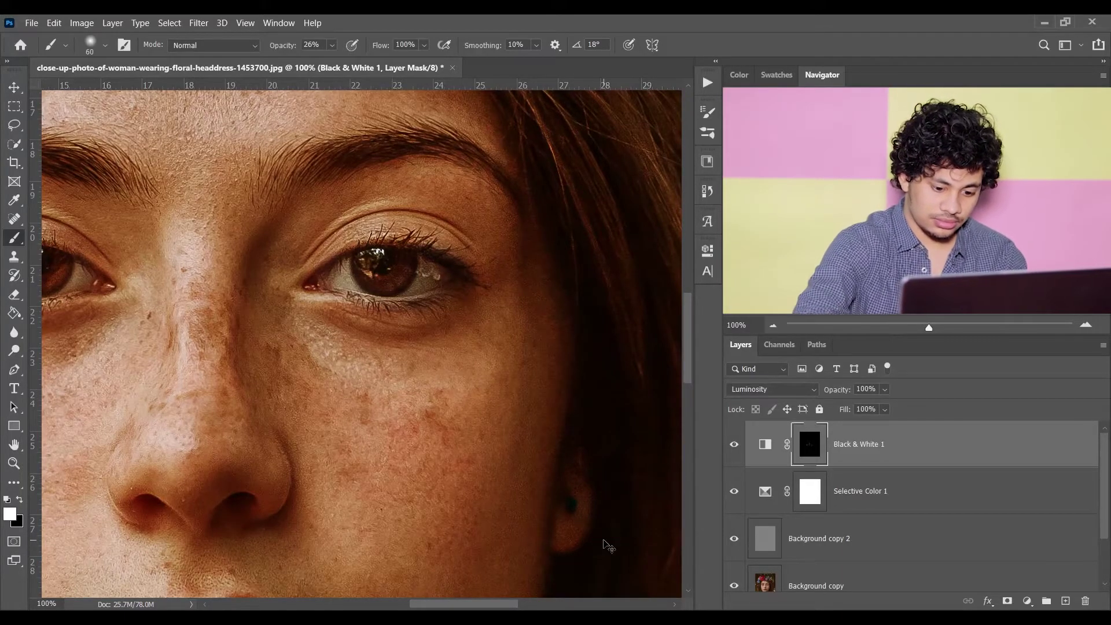
Step: Compare the face with and without the Black & White layer at 50% zoom to check the freckle emphasis
key(ctrl+0)
key(ctrl+plus)
key(ctrl+plus)
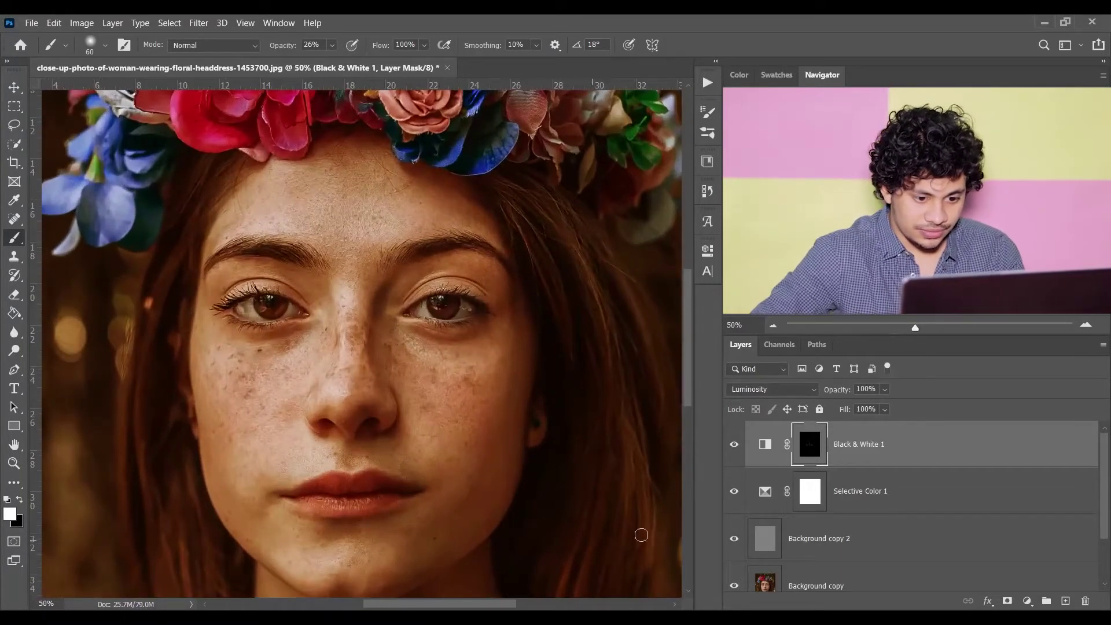
click(737, 446)
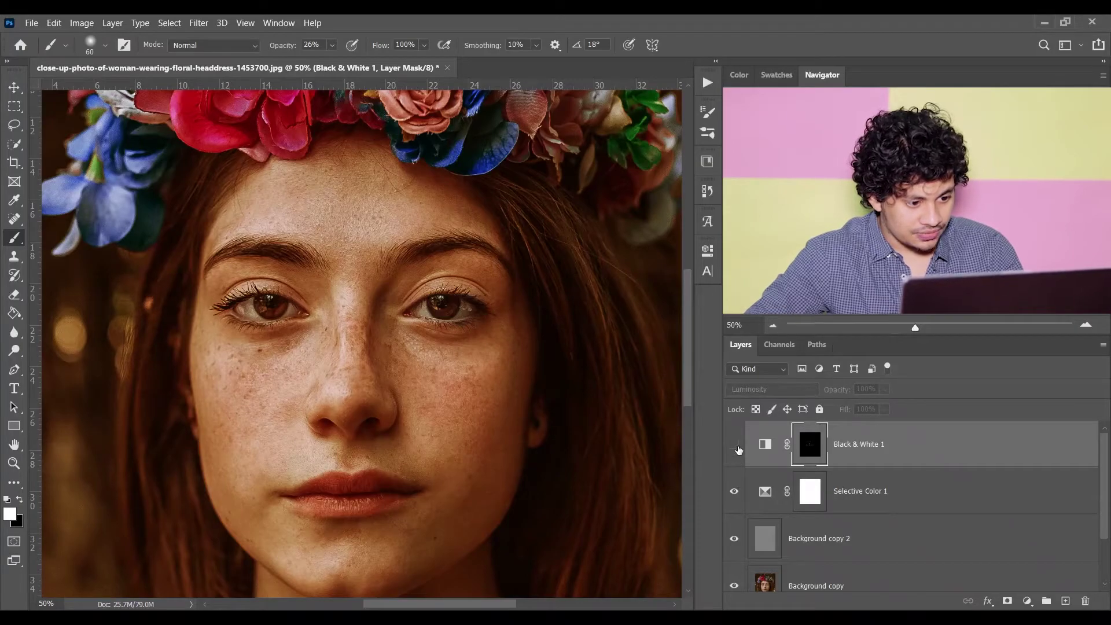
click(736, 446)
click(736, 445)
click(737, 446)
click(736, 445)
click(736, 446)
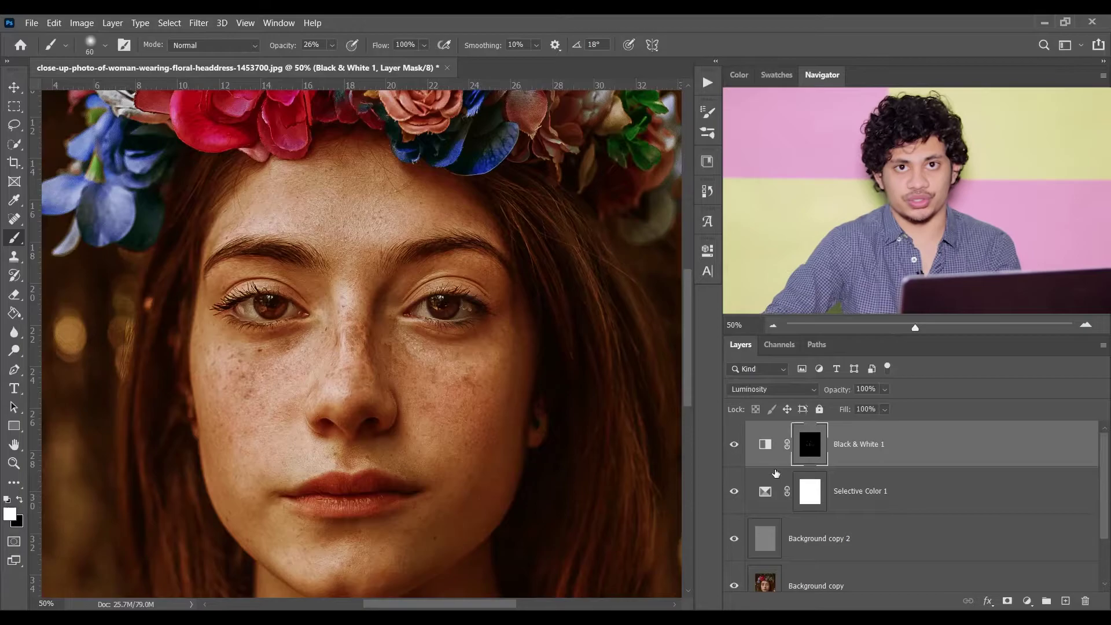
Step: Lower the Black & White 1 layer's opacity to 72% and select its adjustment instead of the mask
click(885, 409)
drag(892, 407, 887, 409)
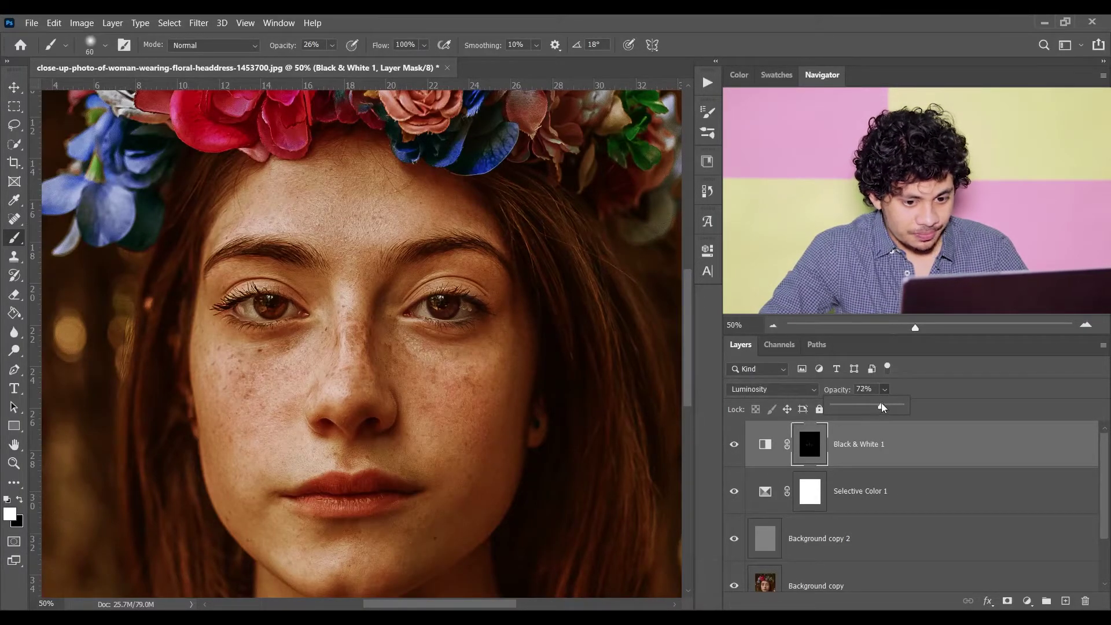
click(765, 444)
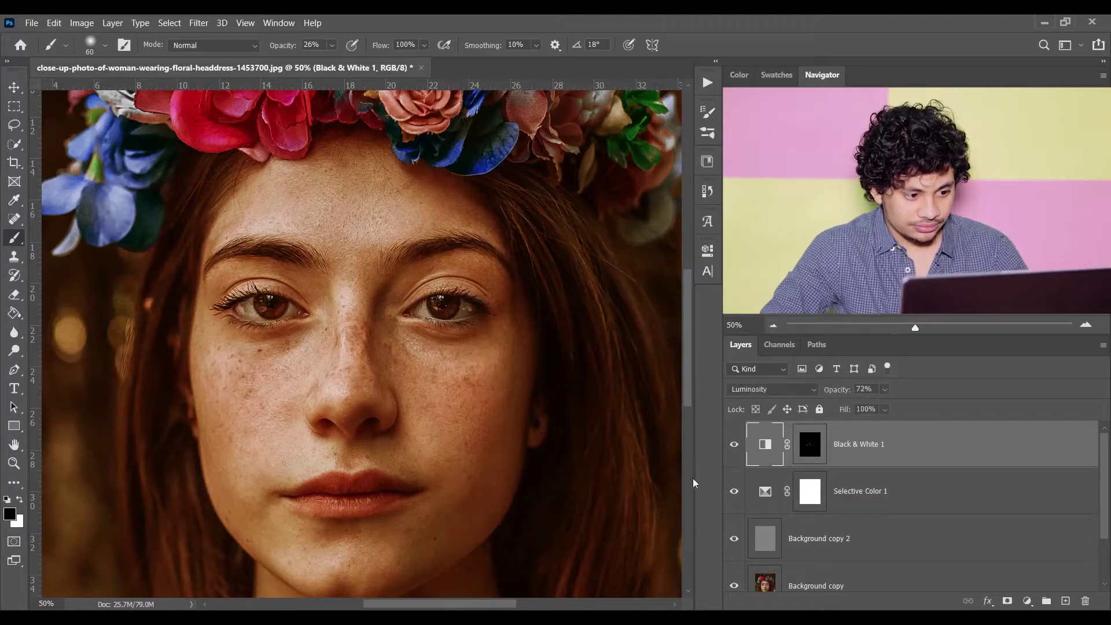
Step: Compare the whole portrait with the Black & White layer hidden and shown
key(ctrl+0)
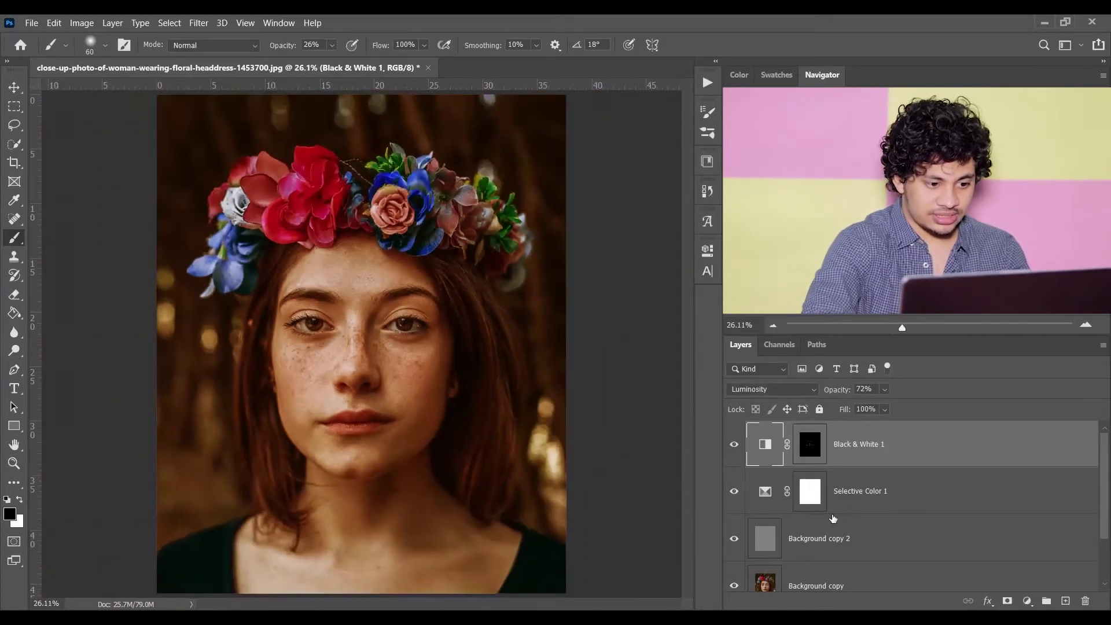
click(735, 445)
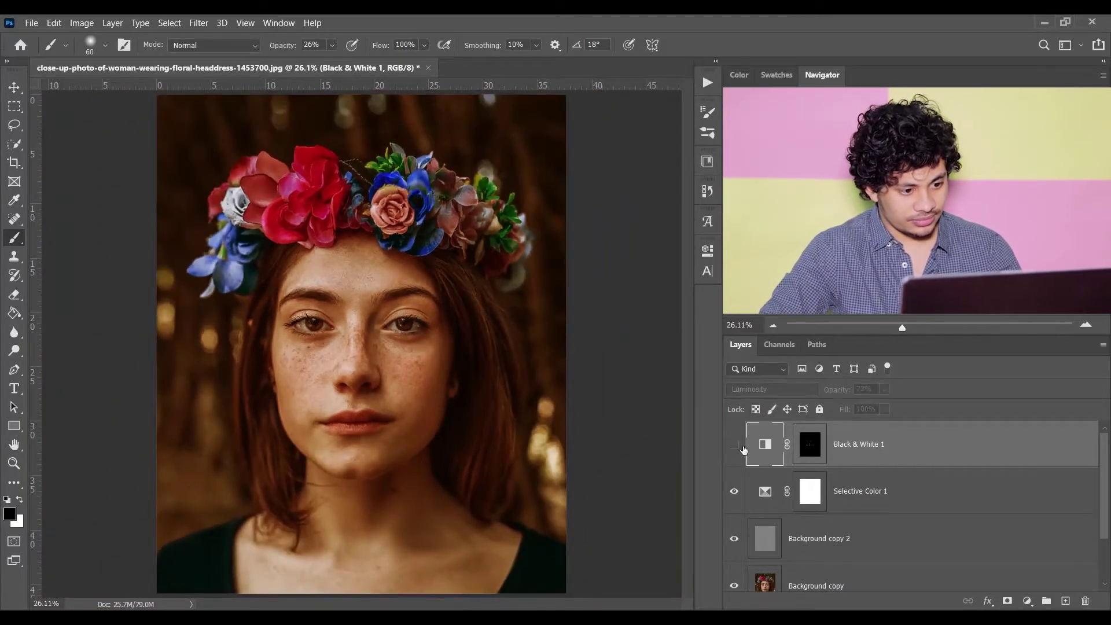
click(735, 444)
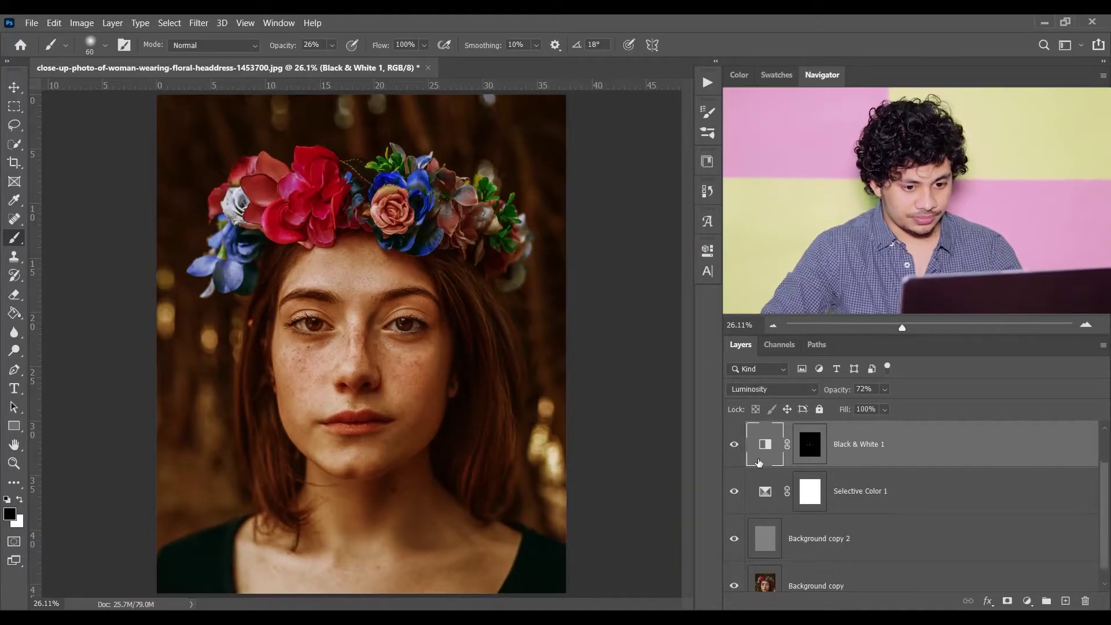
Step: Compare the edited portrait with the original by showing only the Background layer and restoring all layers
scroll(755, 521, down, 2)
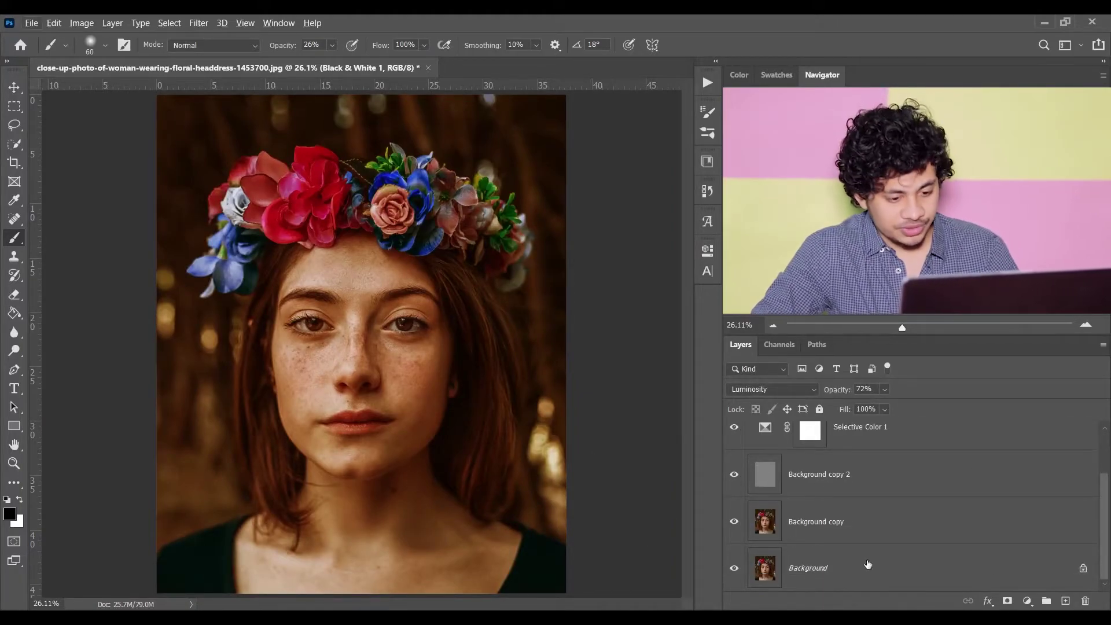
alt+click(735, 570)
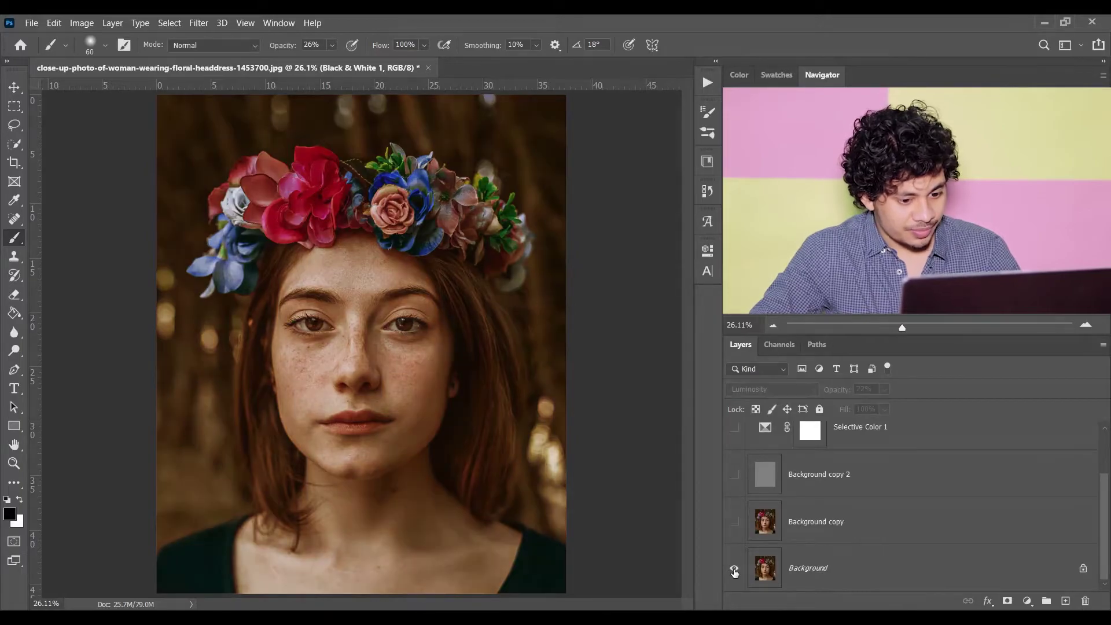
alt+click(736, 570)
alt+click(735, 570)
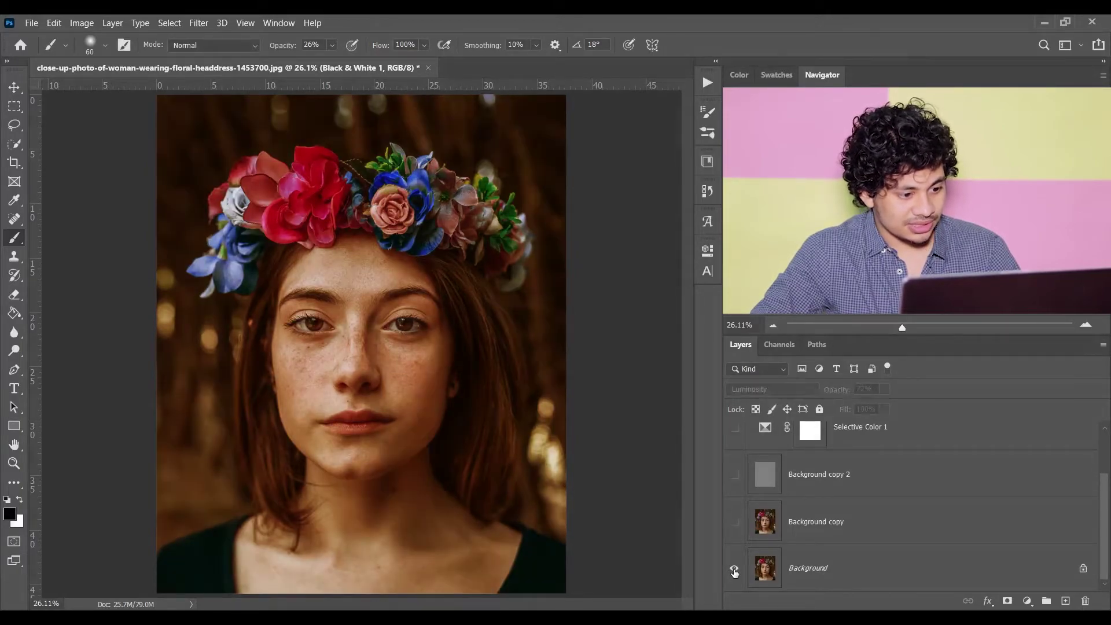
alt+click(735, 569)
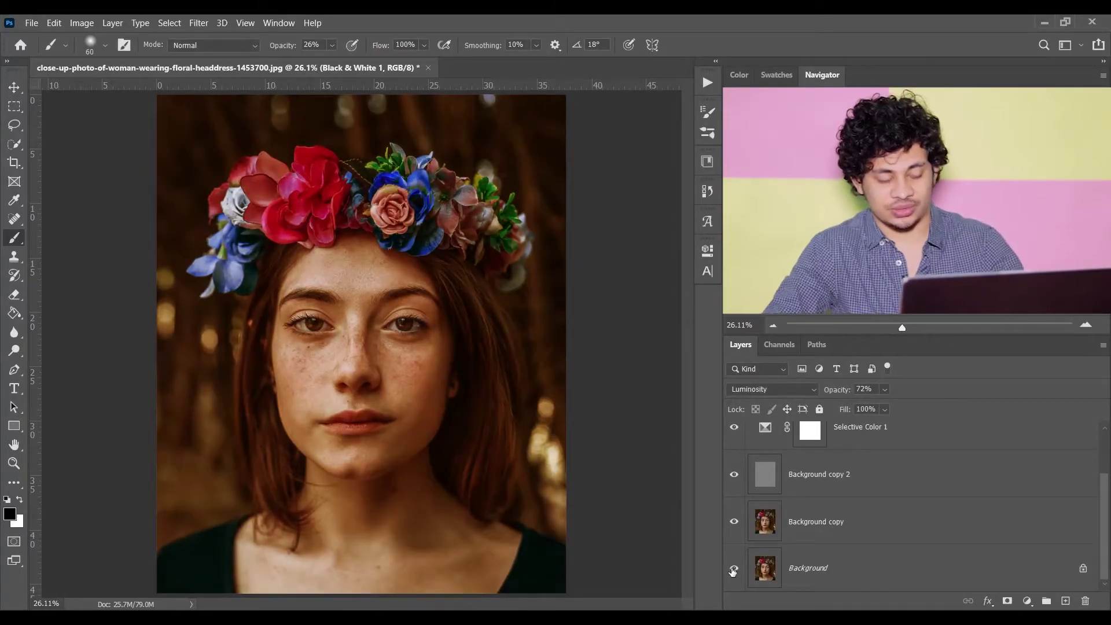
scroll(857, 503, up, 2)
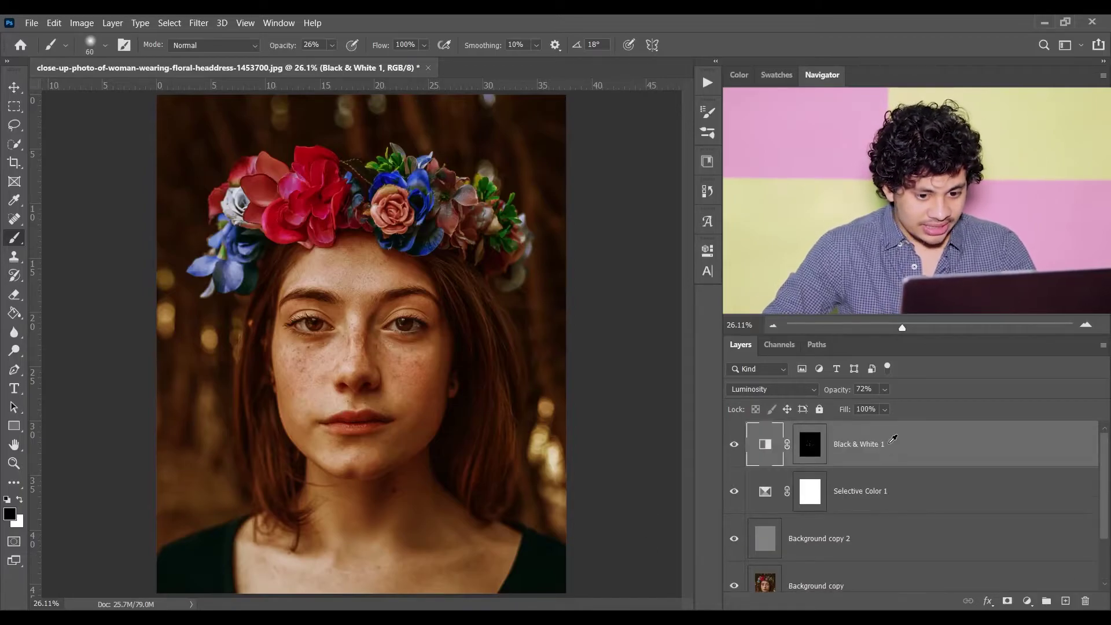
Step: Add a Levels adjustment layer above the Black & White layer with the black output level set to 8 and check its effect
click(1028, 601)
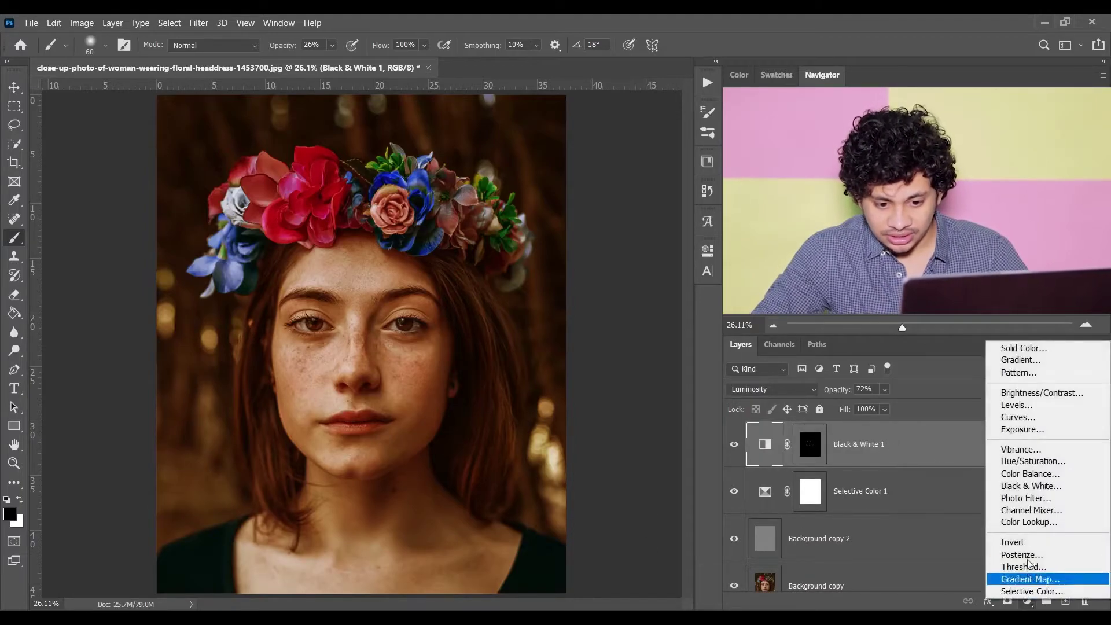
click(1037, 405)
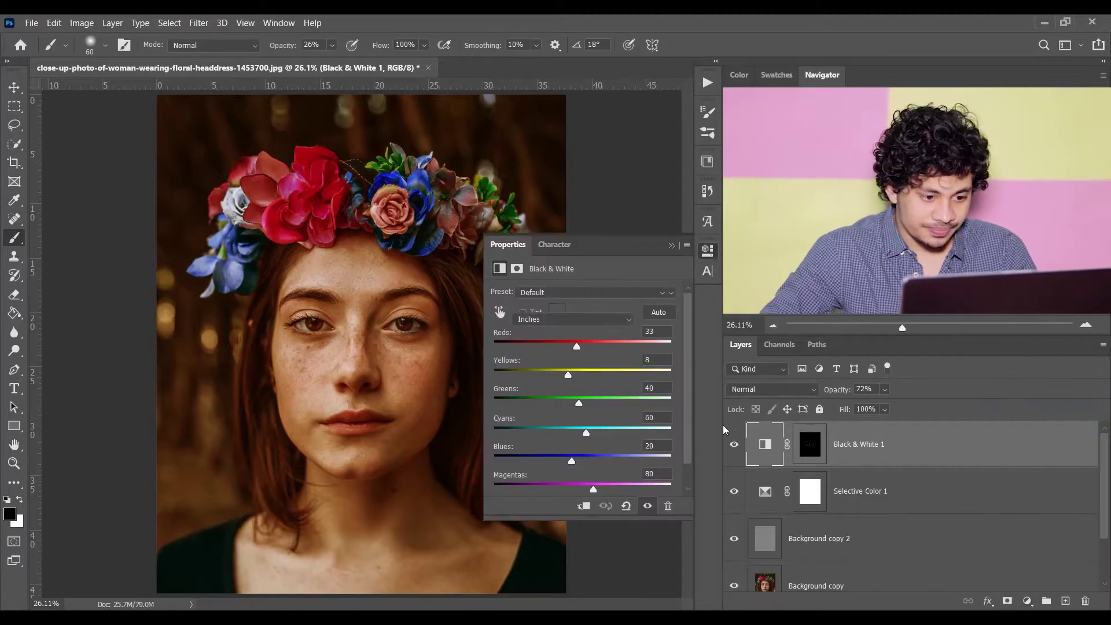
drag(515, 443, 516, 444)
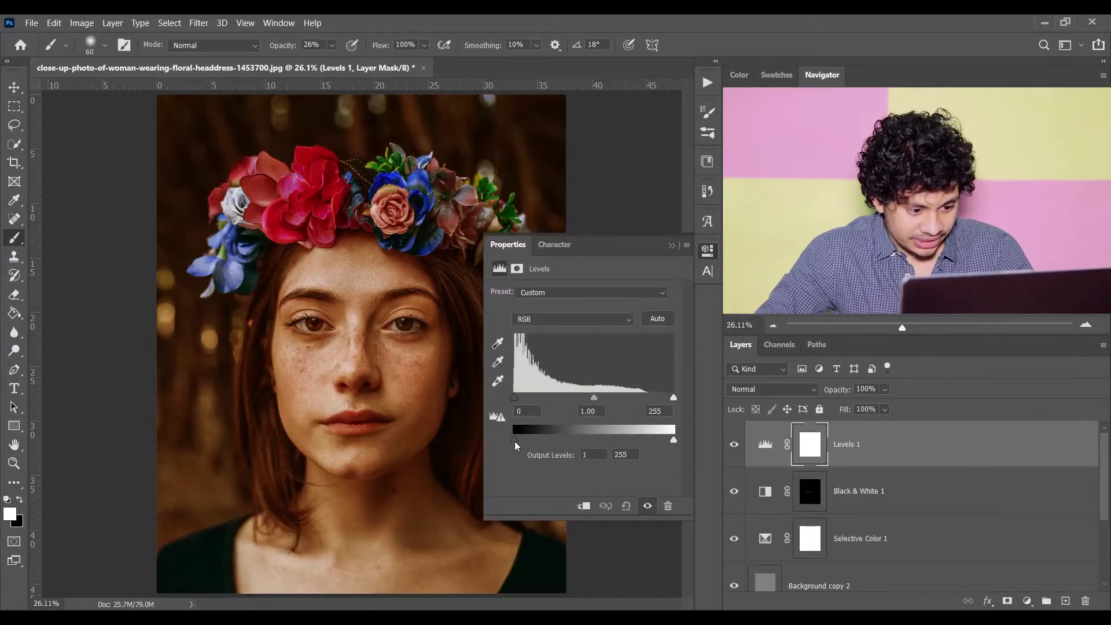
drag(518, 442, 520, 443)
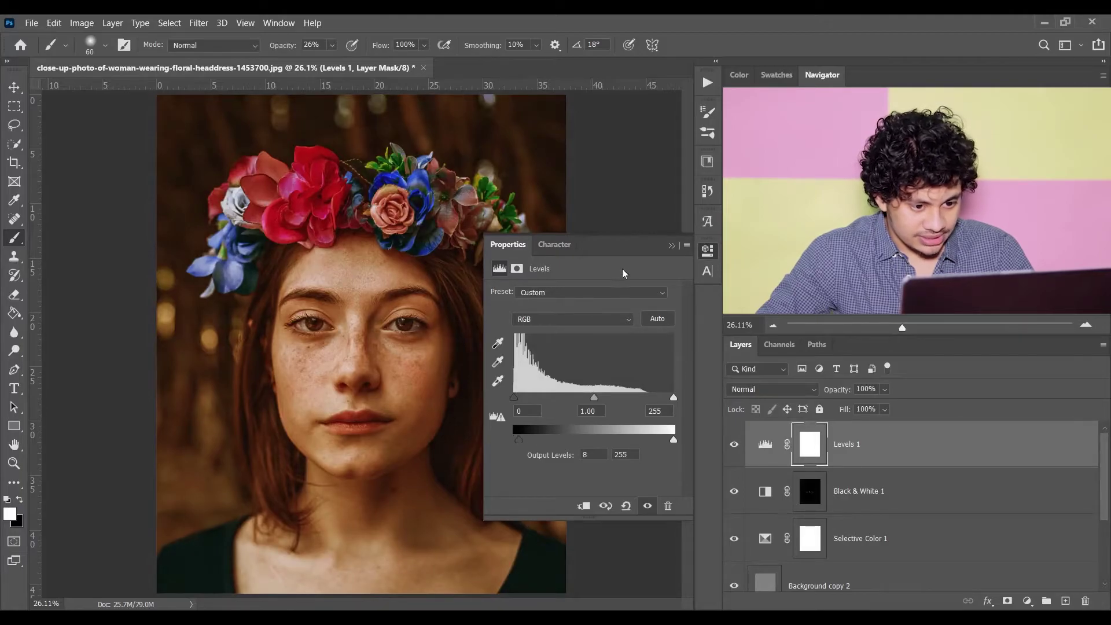
click(673, 248)
click(735, 444)
click(735, 444)
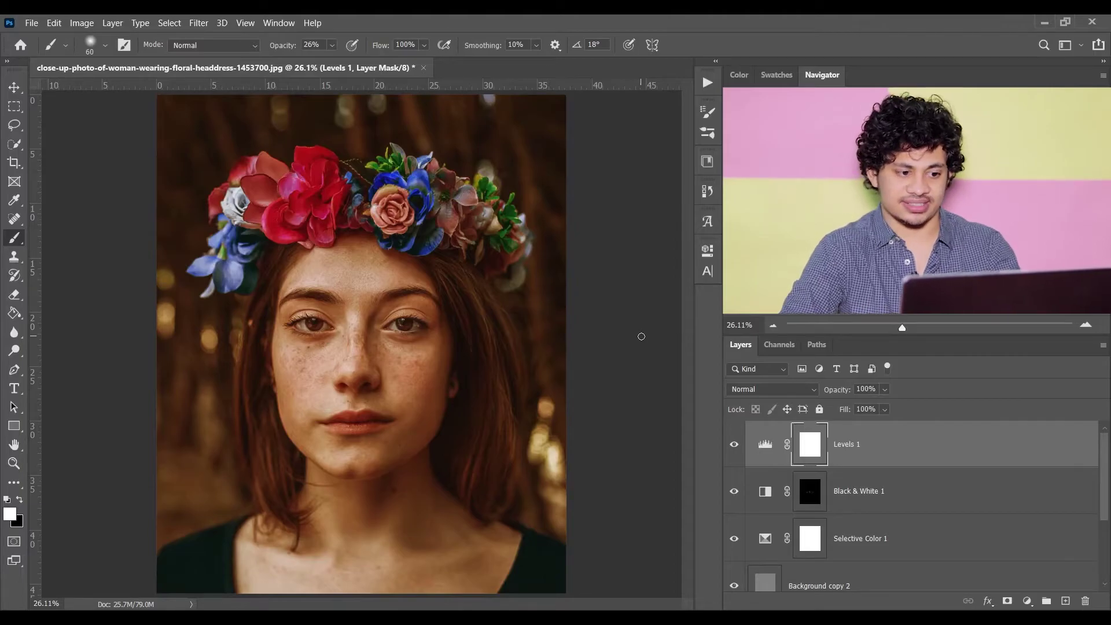
Step: Add a Hue/Saturation adjustment layer above the Levels layer with Saturation -20 and Lightness -10
click(940, 457)
click(1028, 601)
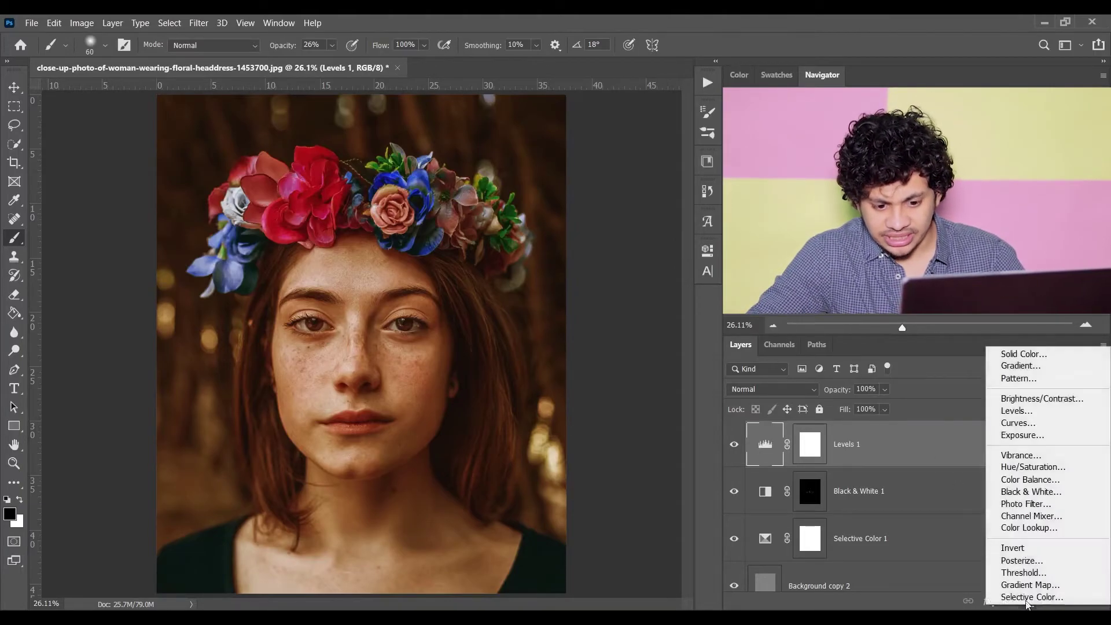
click(1030, 468)
key(ctrl+plus)
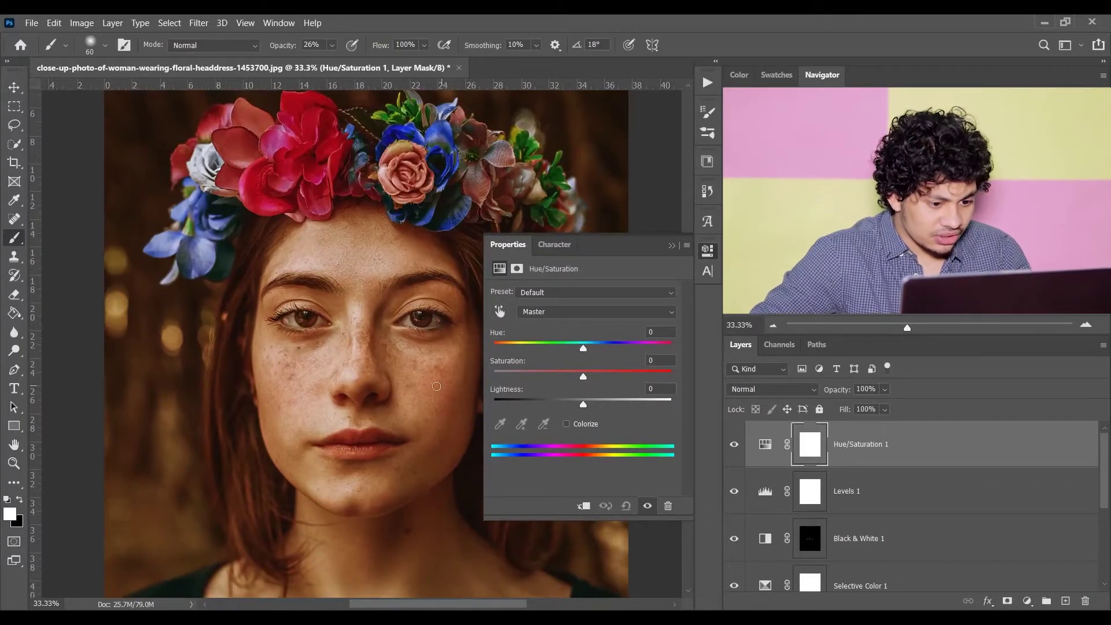
drag(575, 378, 569, 379)
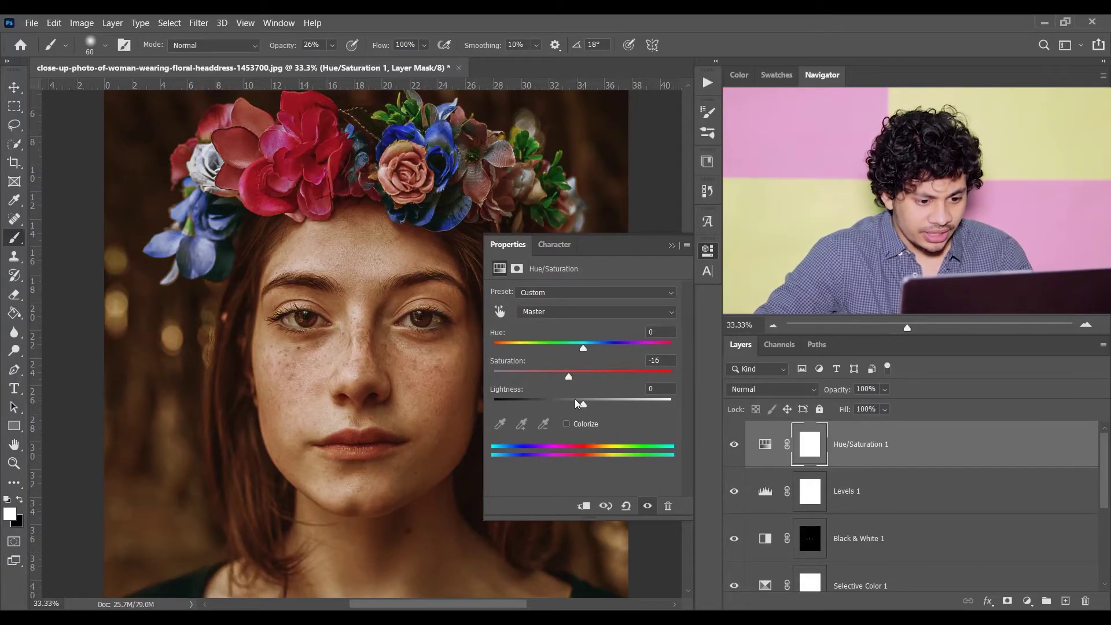
drag(580, 403, 577, 404)
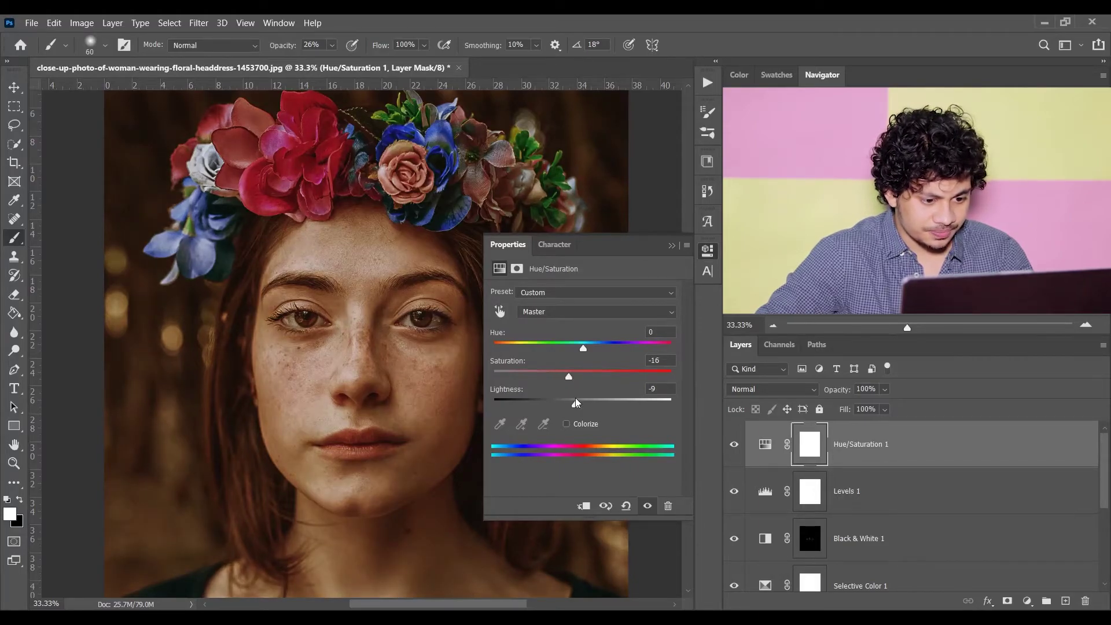
drag(577, 404, 576, 404)
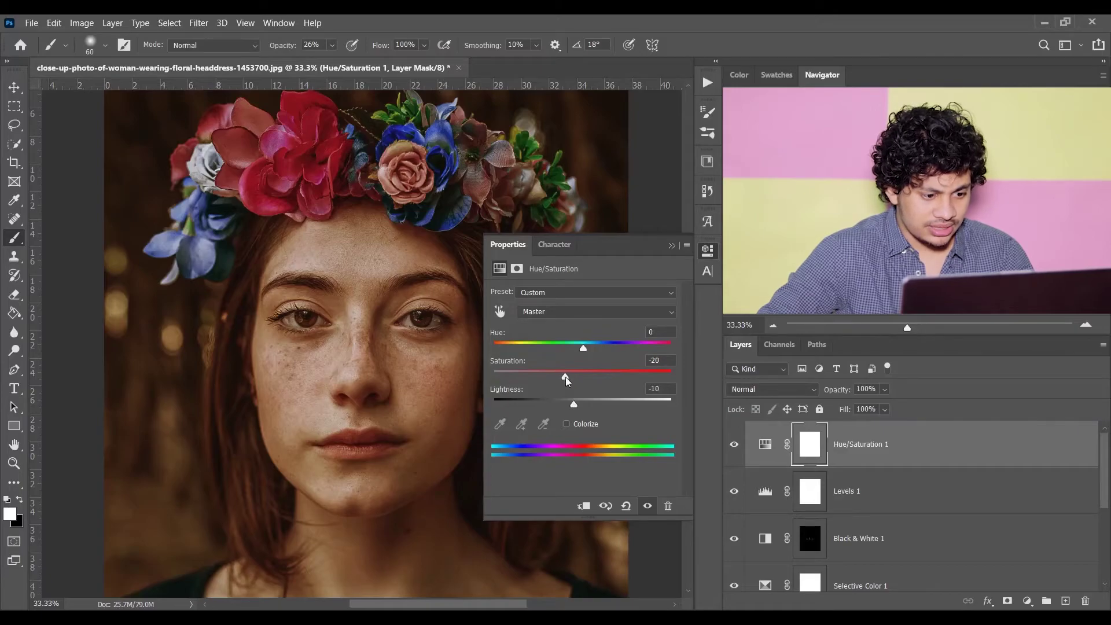
click(673, 246)
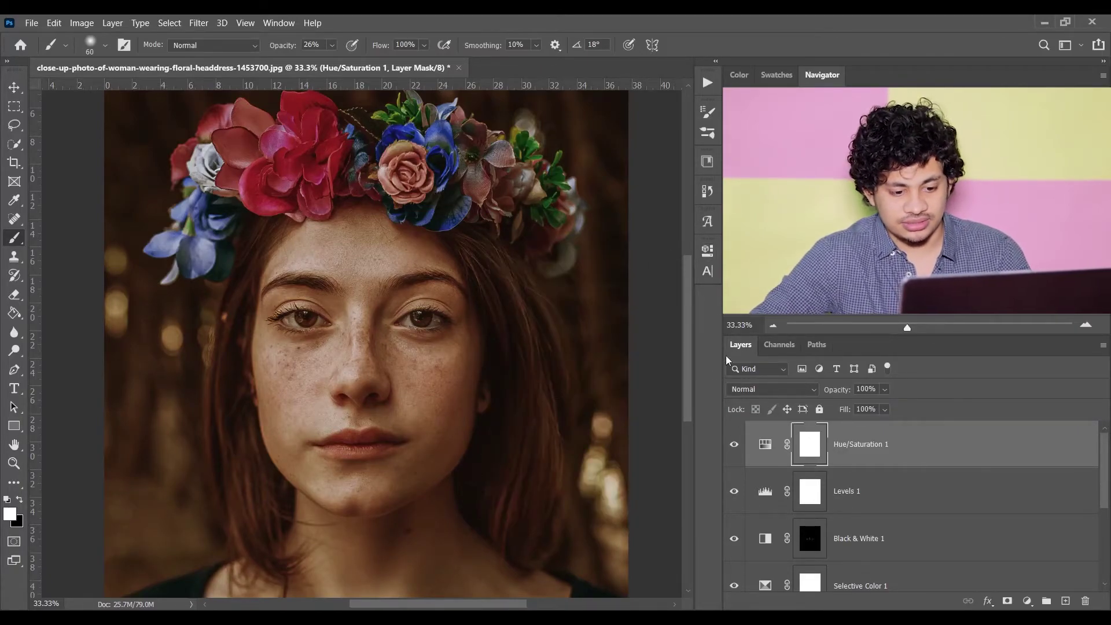
Step: Check the Hue/Saturation layer's effect and invert its mask to black
click(734, 444)
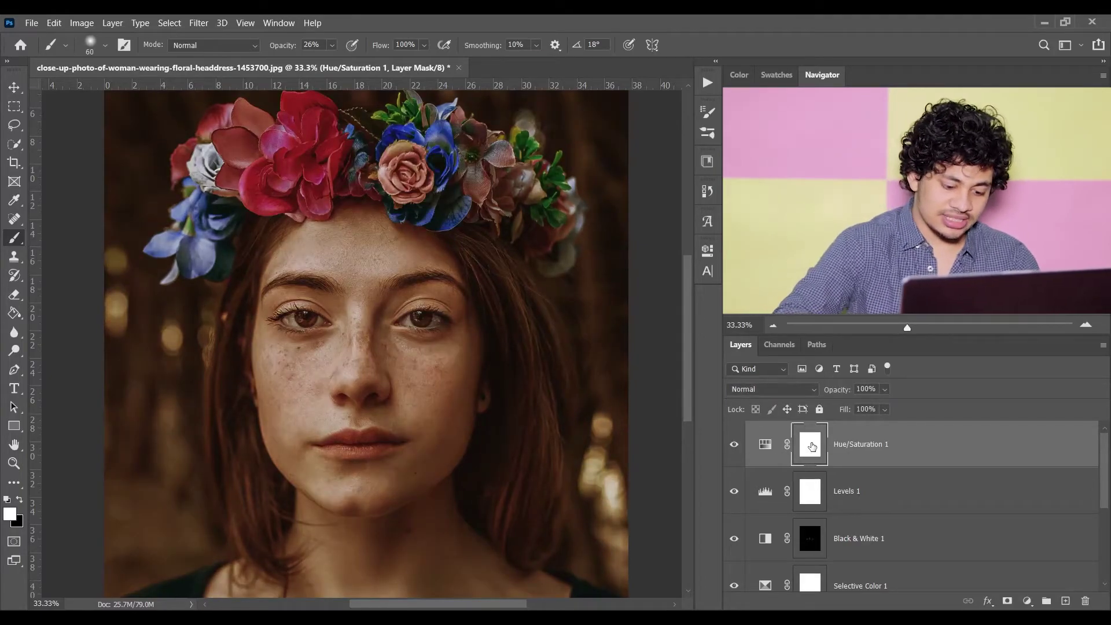
key(ctrl+i)
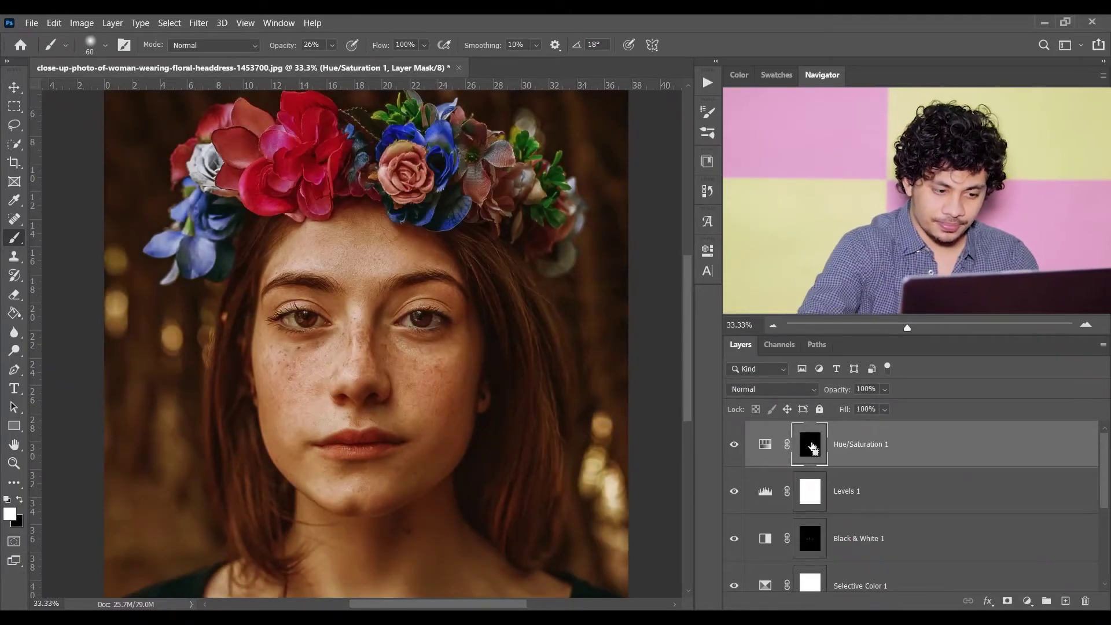
Step: Paint the background around the woman white on the Hue/Saturation mask using a 700 px soft round brush at 100% opacity
key(ctrl+minus)
click(191, 46)
click(175, 58)
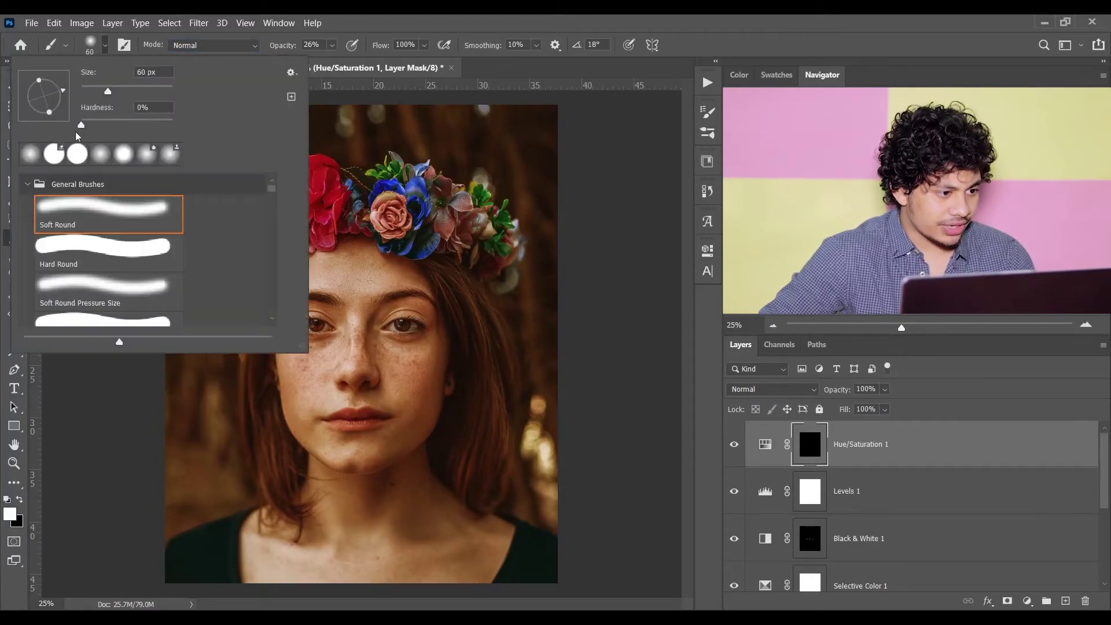
drag(107, 93, 122, 91)
click(559, 15)
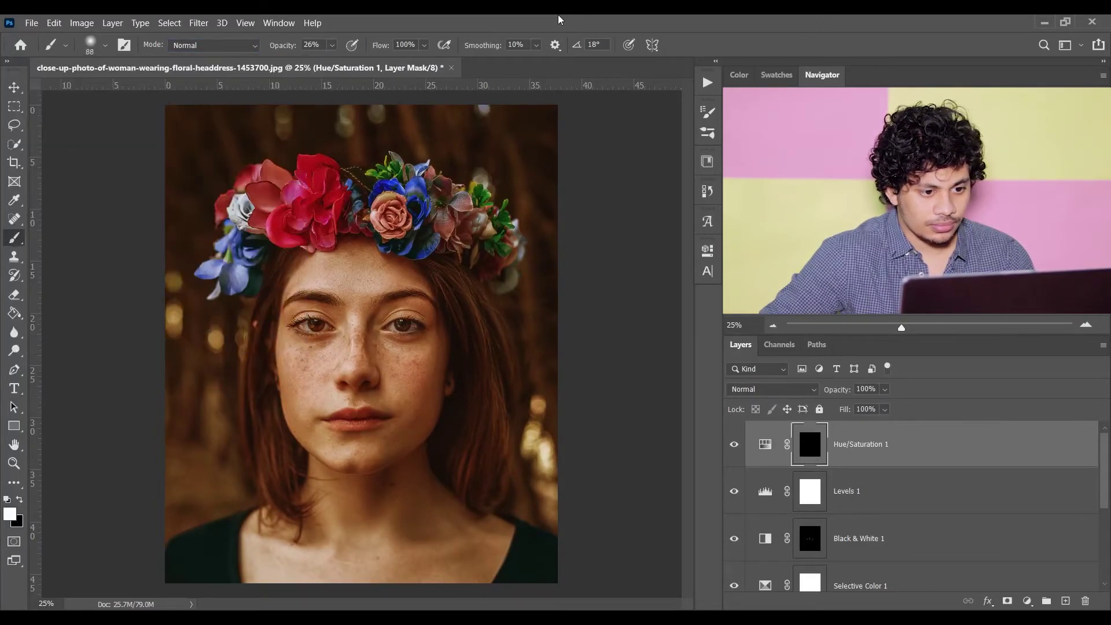
key(bracketright)
key(bracketright)
key(bracketright)
key(bracketright)
key(bracketright)
key(bracketright)
key(bracketright)
key(bracketright)
key(bracketright)
key(bracketright)
key(bracketright)
key(bracketright)
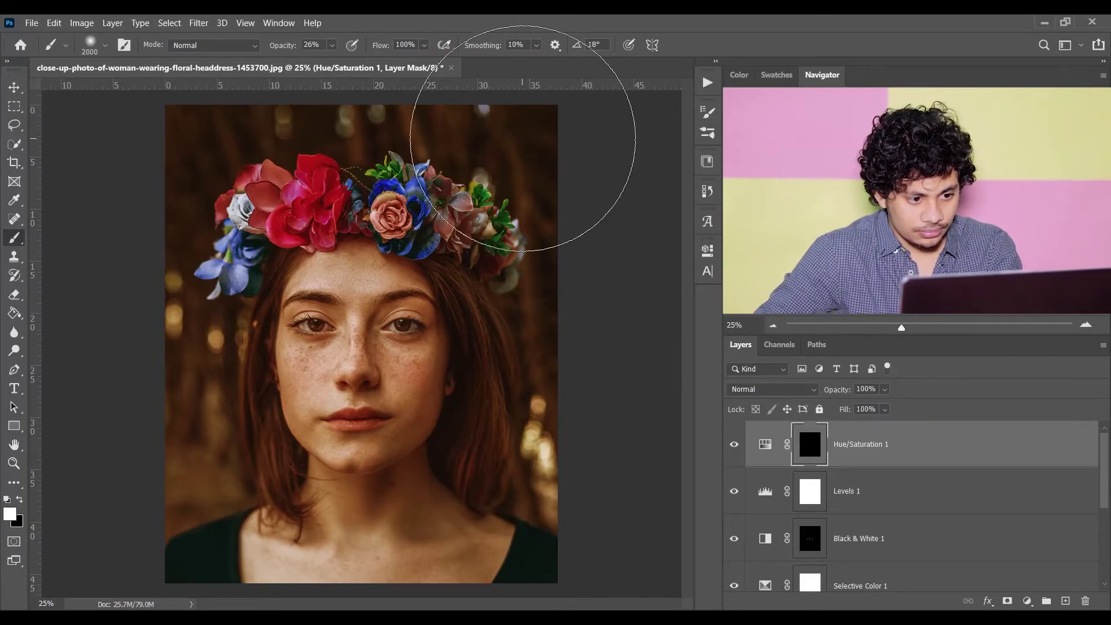
key(bracketleft)
key(bracketleft)
key(bracketleft)
key(bracketleft)
key(bracketleft)
key(bracketleft)
key(bracketleft)
key(bracketleft)
drag(579, 211, 571, 141)
key(bracketleft)
click(330, 45)
drag(522, 92, 538, 133)
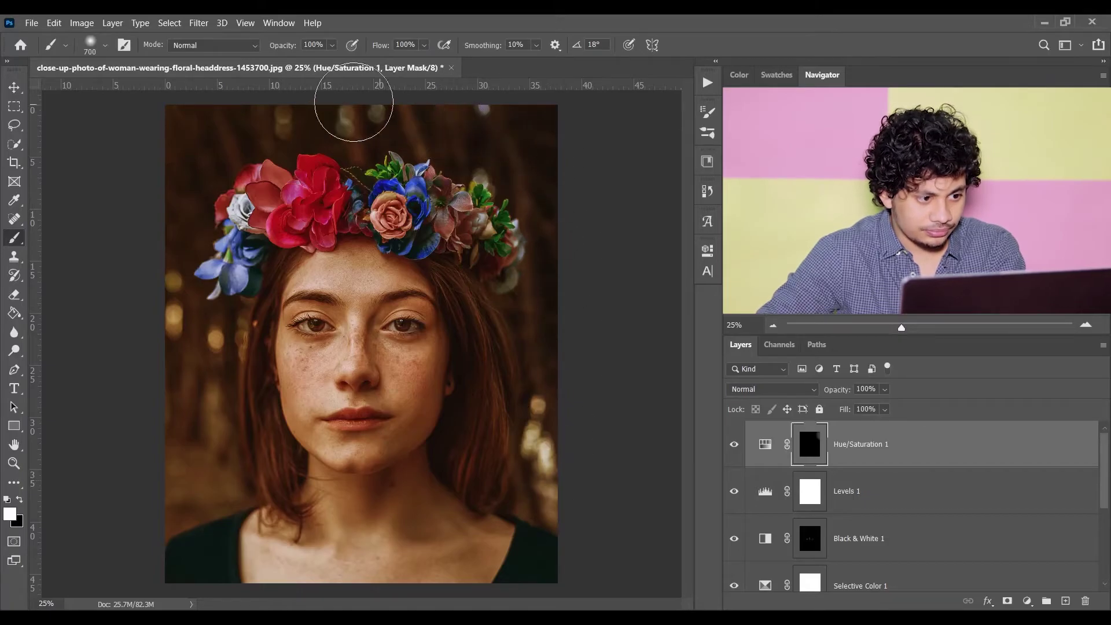
mouse_move(400, 124)
mouse_down()
mouse_move(192, 147)
mouse_move(154, 224)
mouse_move(153, 254)
mouse_move(176, 363)
mouse_move(201, 350)
mouse_move(175, 483)
mouse_move(203, 470)
mouse_move(214, 395)
mouse_move(202, 339)
mouse_move(169, 472)
mouse_move(193, 488)
mouse_move(213, 482)
mouse_move(154, 489)
mouse_move(194, 470)
mouse_move(163, 483)
mouse_move(158, 140)
mouse_move(316, 97)
mouse_move(382, 98)
mouse_move(512, 147)
mouse_up()
Step: Paint black on the Hue/Saturation mask over the flower crown and hair, and restore white as the foreground colour
key(x)
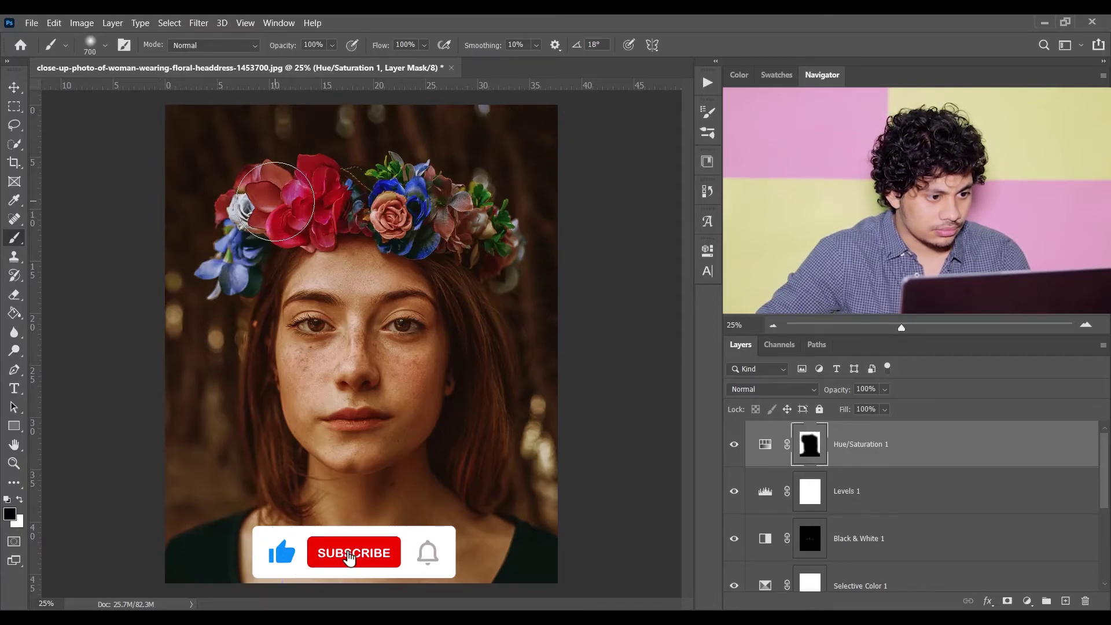
mouse_move(321, 205)
mouse_down()
mouse_move(386, 219)
mouse_move(402, 210)
mouse_move(466, 218)
mouse_move(476, 264)
mouse_up()
key(x)
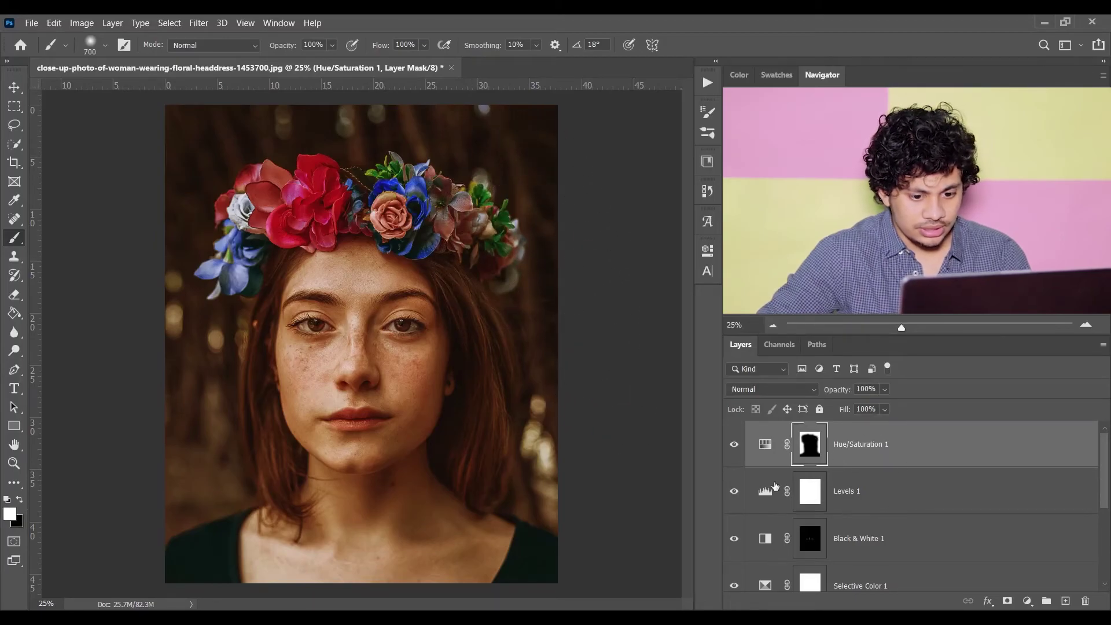
Step: Check the effect of the masked Hue/Saturation layer by hiding and showing it repeatedly
click(734, 444)
click(734, 444)
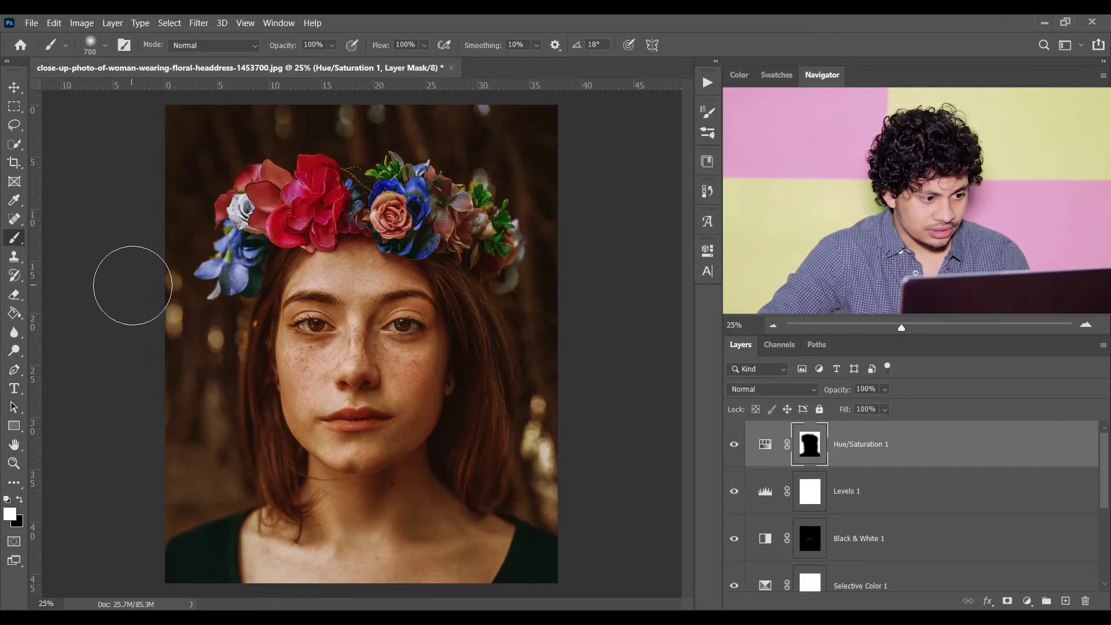
click(735, 445)
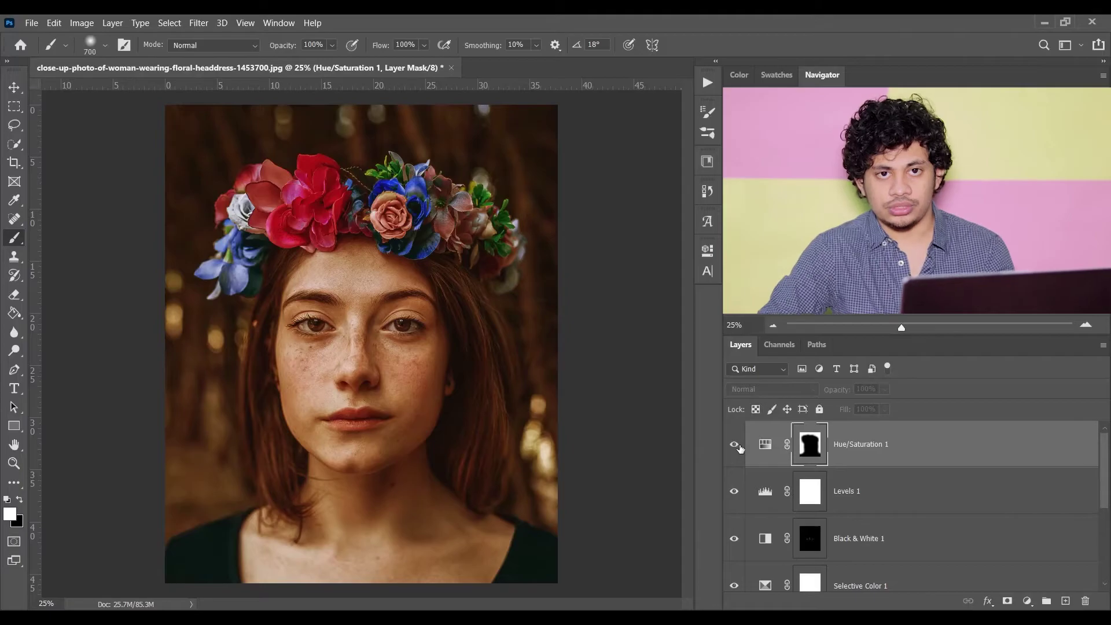
click(735, 446)
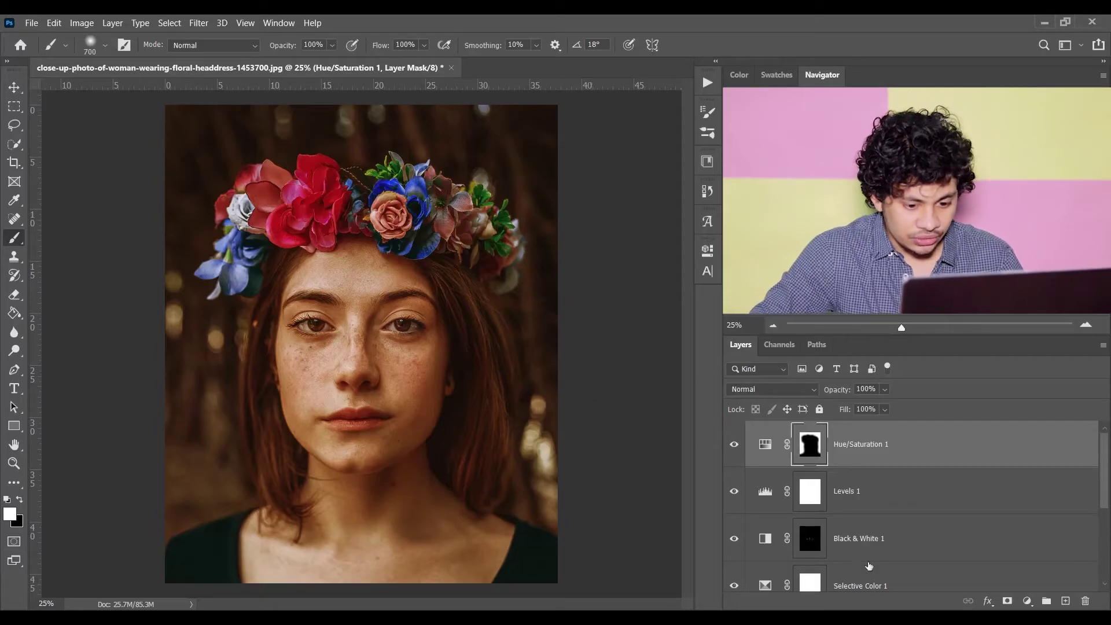
Step: Add a Gradient fill layer with the Radial style directly above the Black & White layer
click(908, 551)
click(1027, 601)
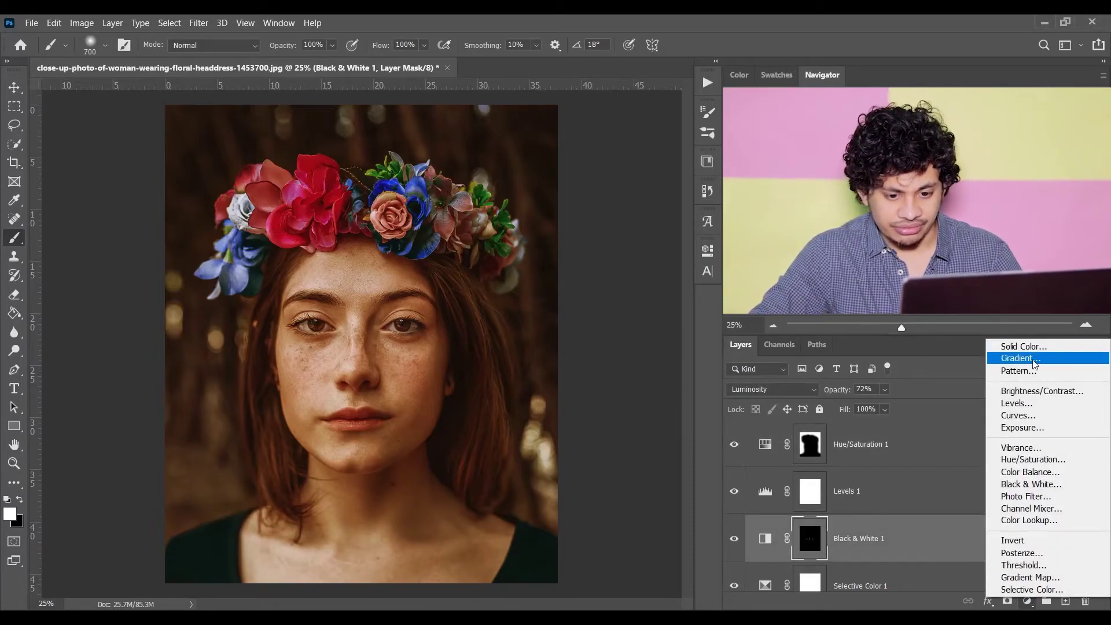
click(1035, 363)
click(98, 180)
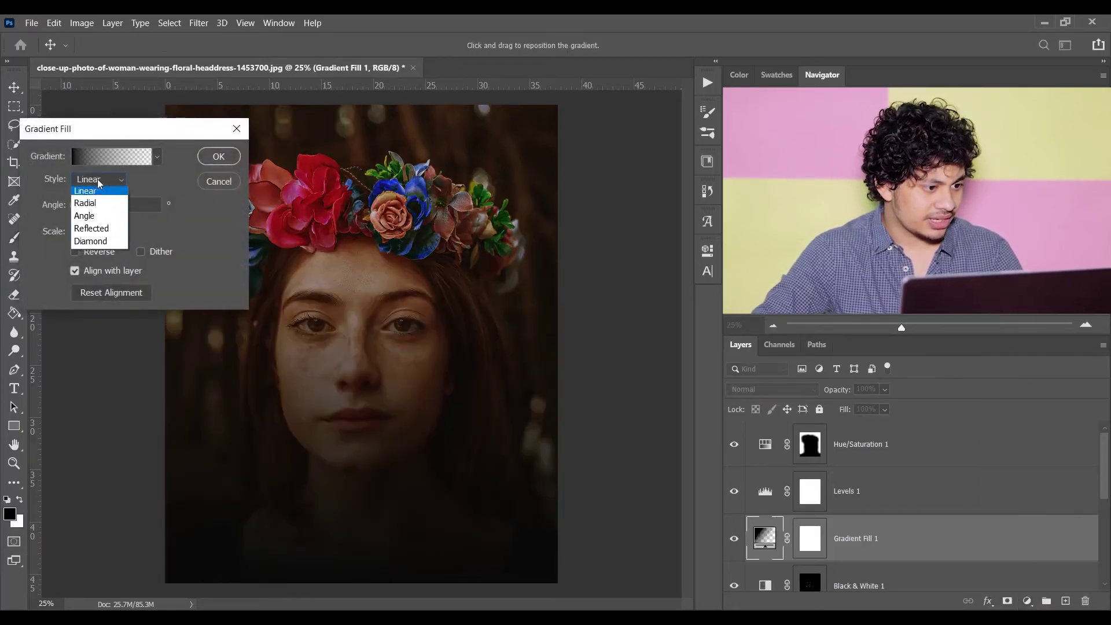
click(90, 194)
Step: Apply the Neutral Density preset to the gradient fill and reverse it so the edges darken
click(107, 156)
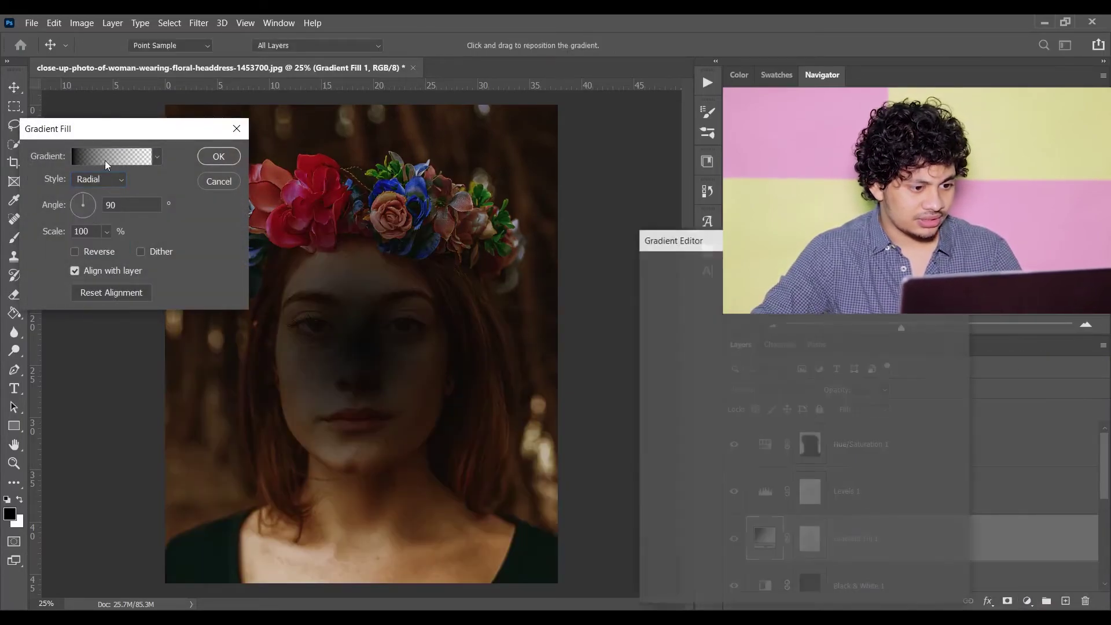
drag(798, 252, 310, 194)
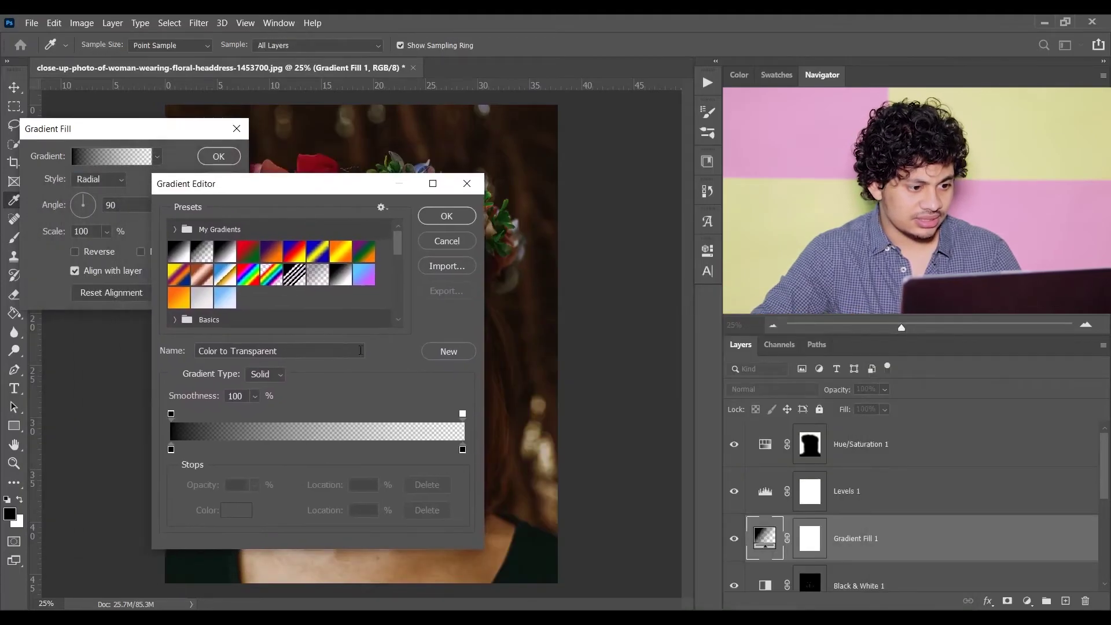
click(317, 276)
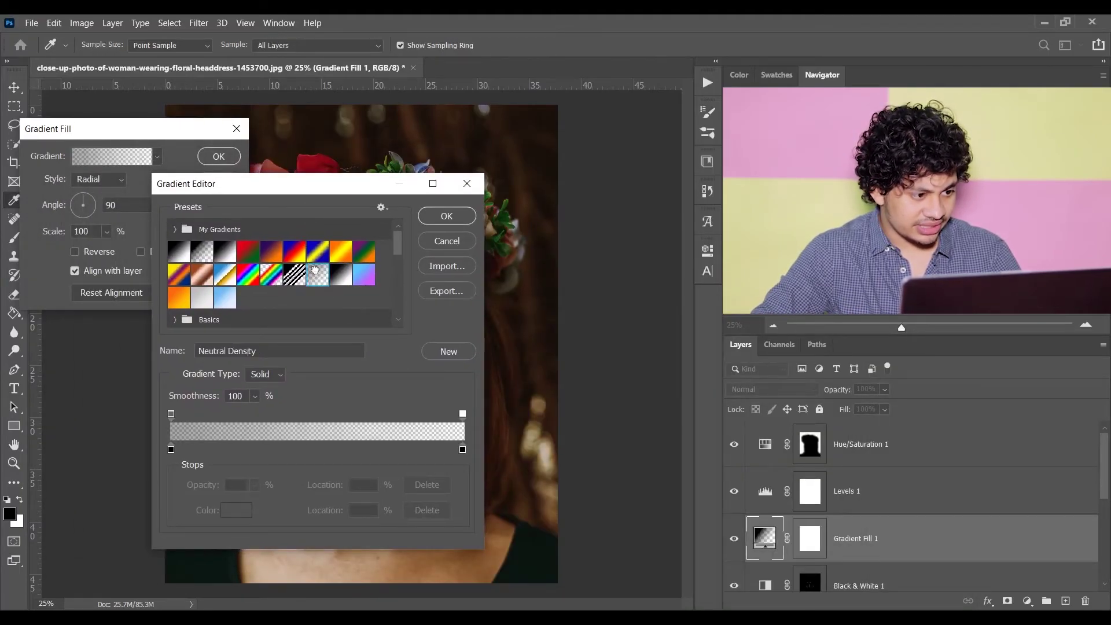
click(446, 216)
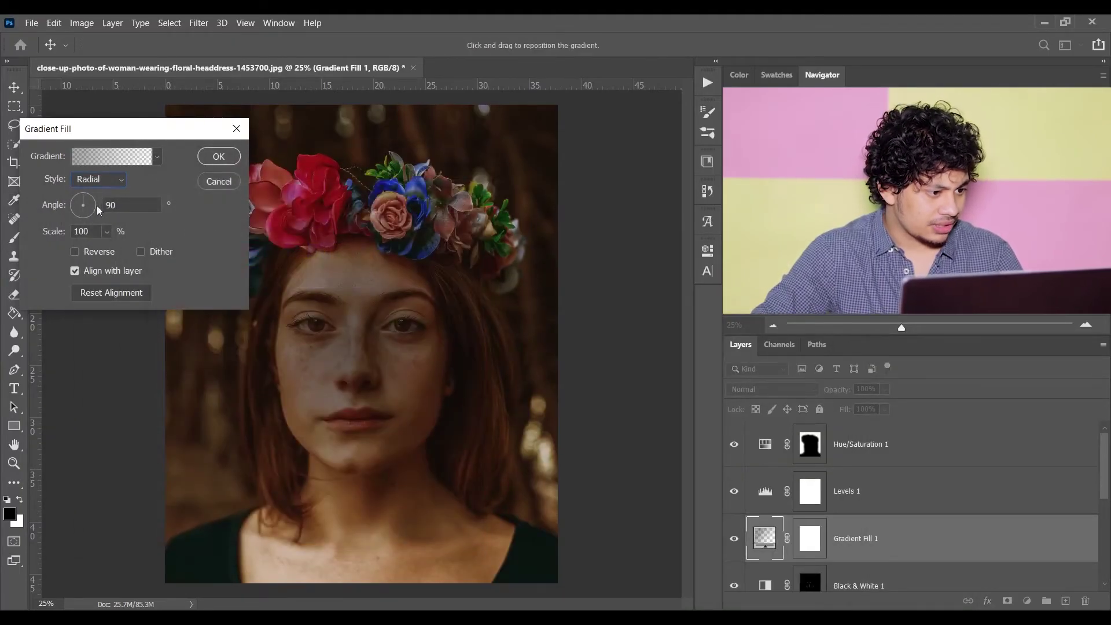
click(97, 250)
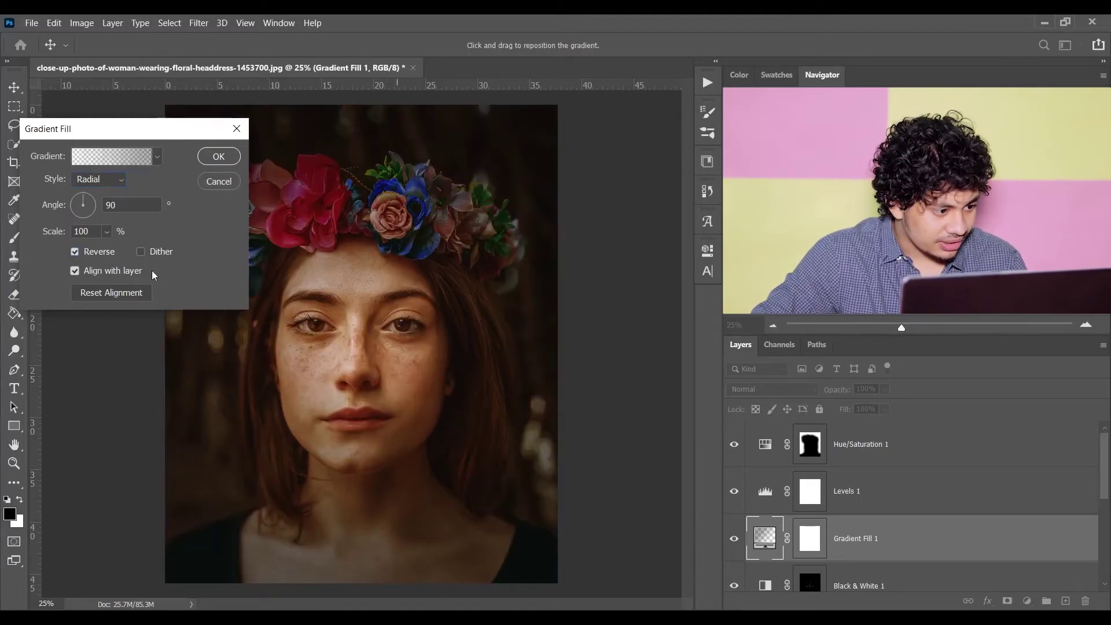
Step: Reposition the radial gradient slightly lower over the face and apply the fill with a scale of 210%
click(106, 231)
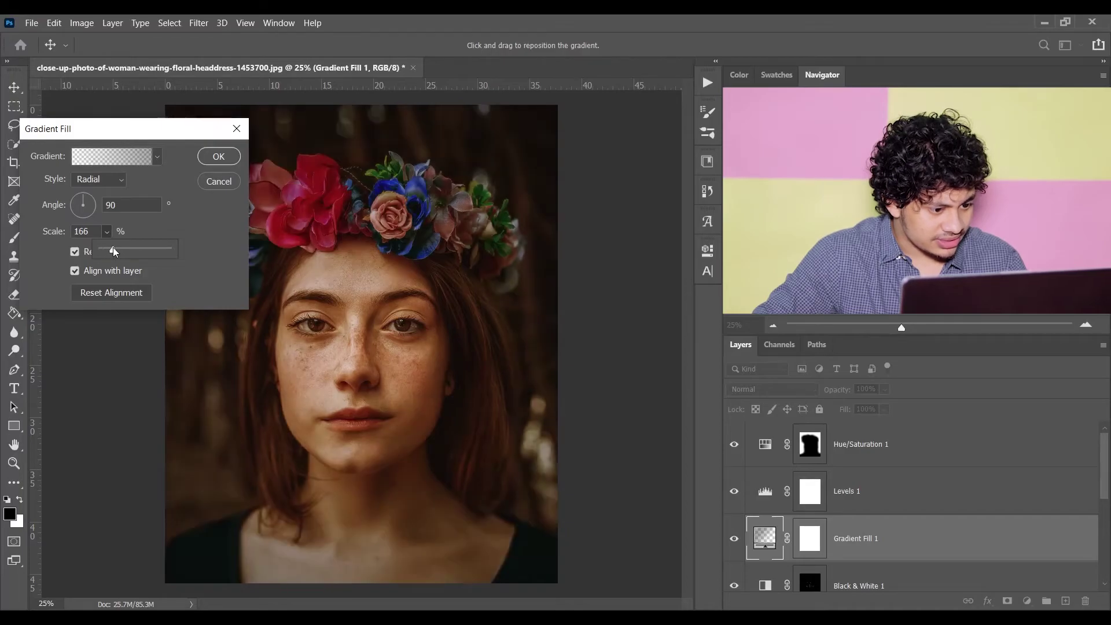
click(350, 358)
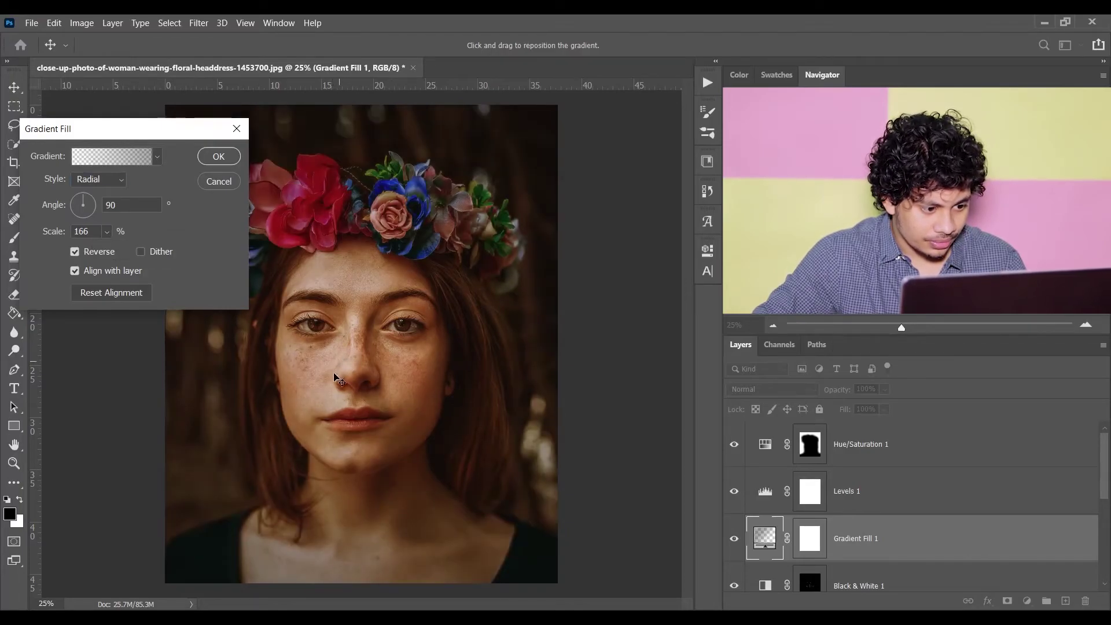
drag(339, 379, 342, 411)
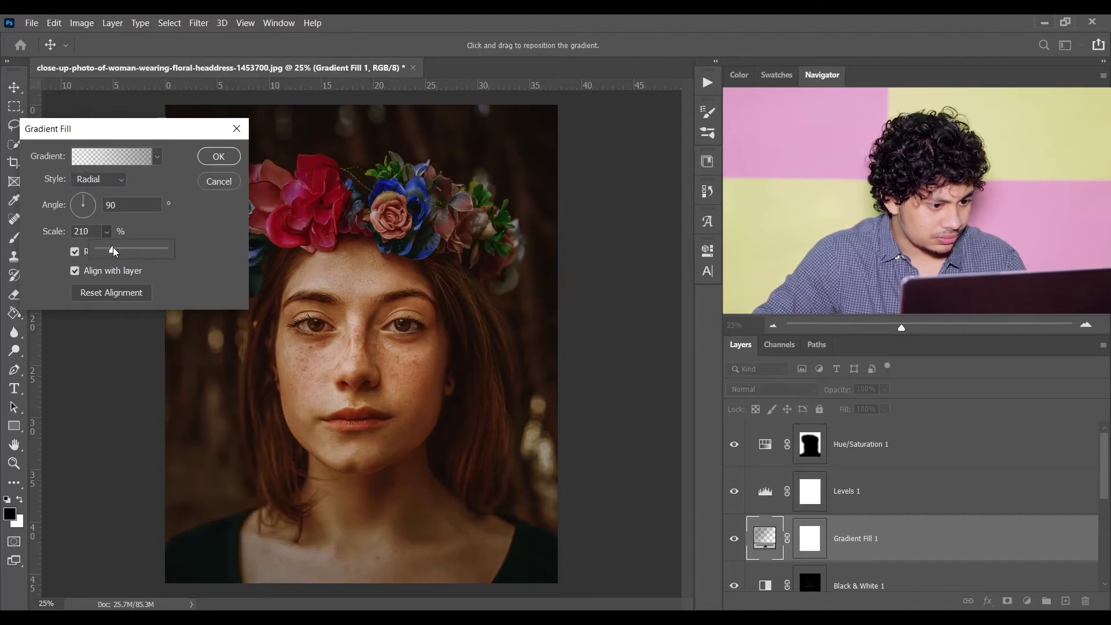
click(219, 157)
Step: Check the Gradient Fill layer's effect by hiding and showing it, and lower its opacity to 83%
click(735, 539)
click(735, 539)
click(736, 539)
click(735, 538)
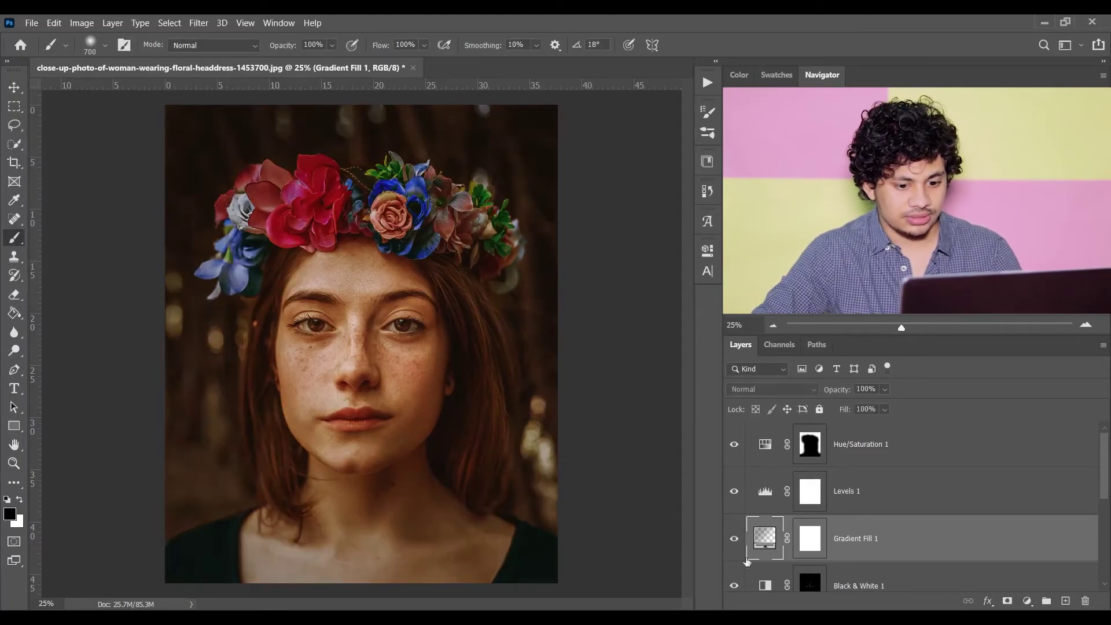
drag(887, 410, 886, 408)
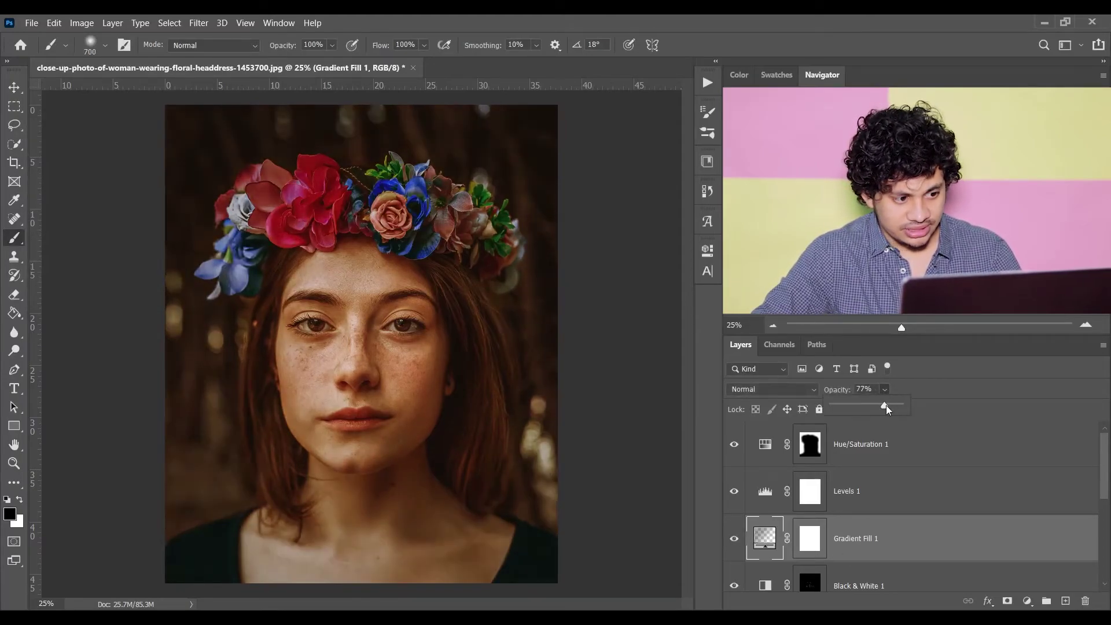
Step: Change the gradient fill's angle to 60.86° while keeping its scale at 210%
double_click(765, 538)
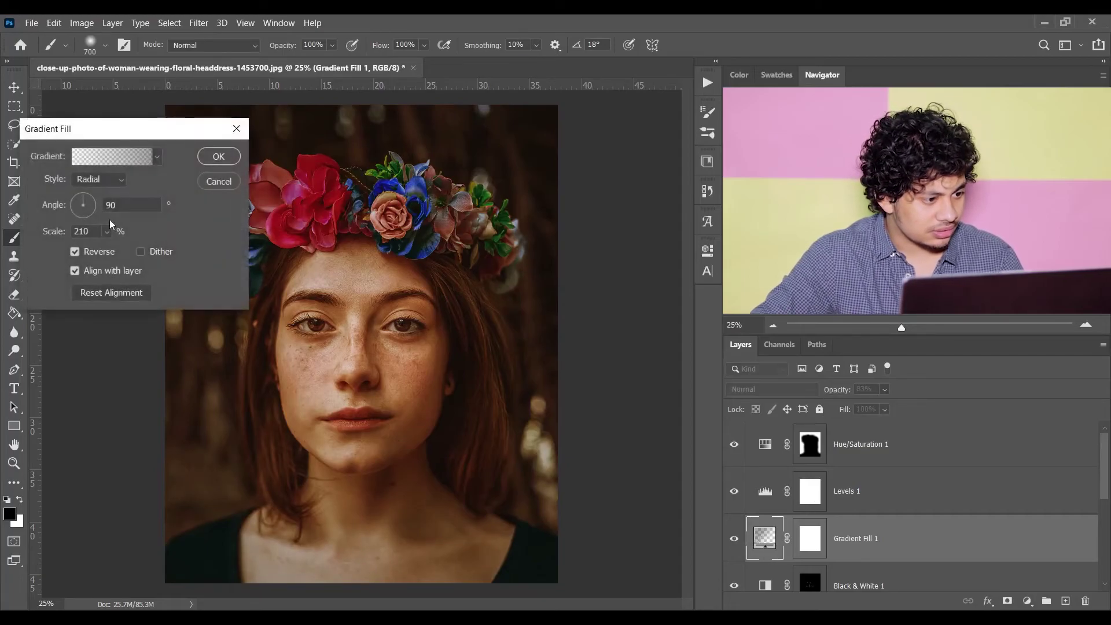
click(89, 196)
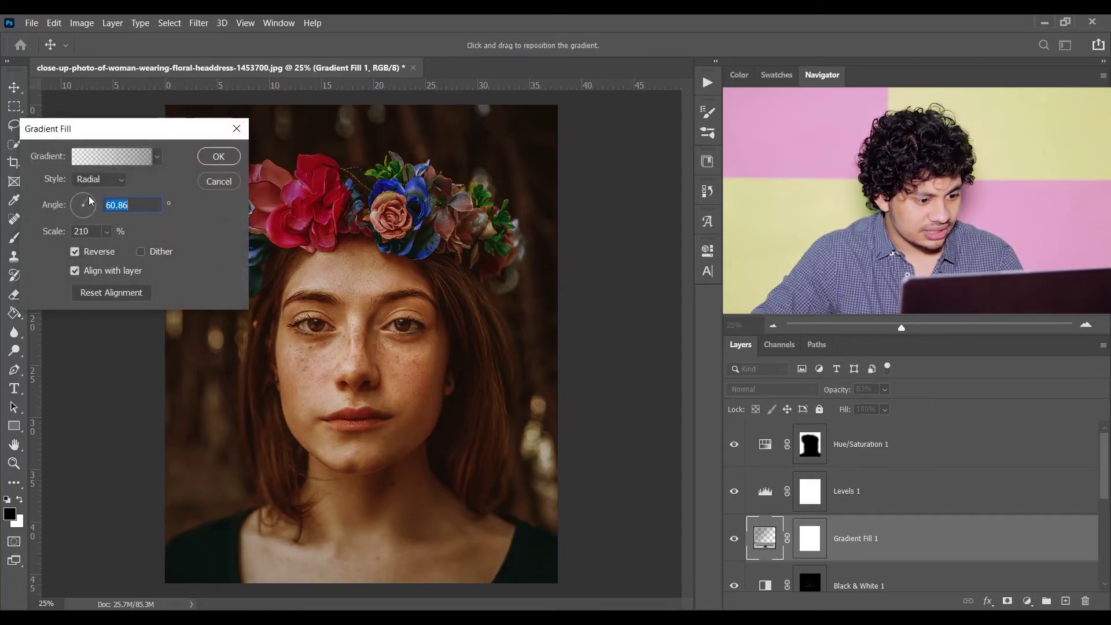
click(105, 232)
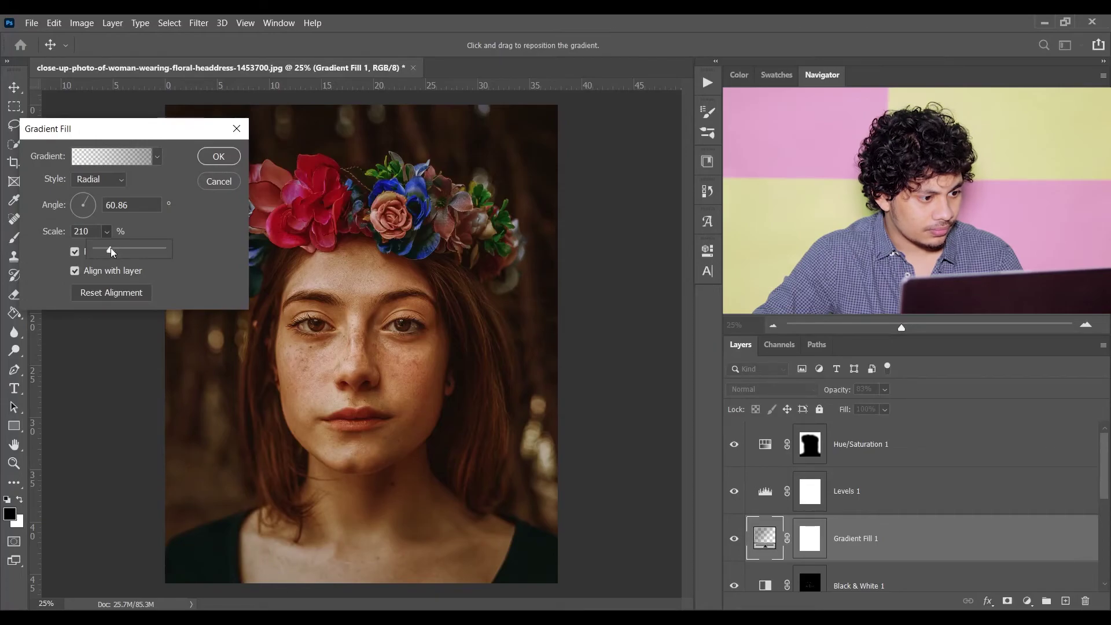
click(213, 157)
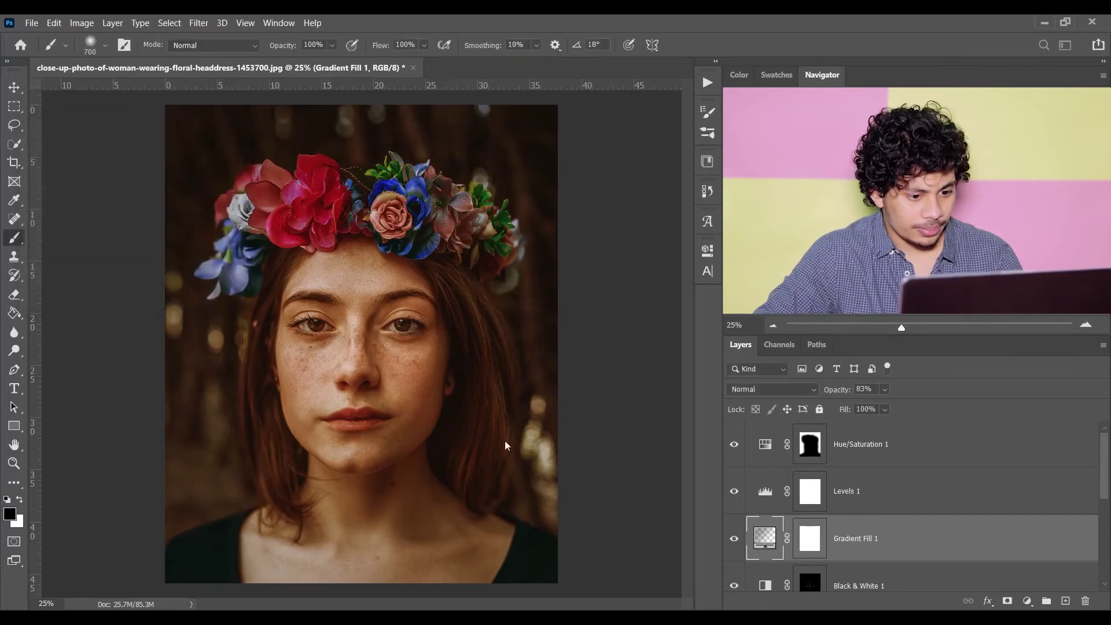
Step: Hide and show the Gradient Fill layer to check the vignette, and select the layer's mask
click(736, 540)
click(734, 540)
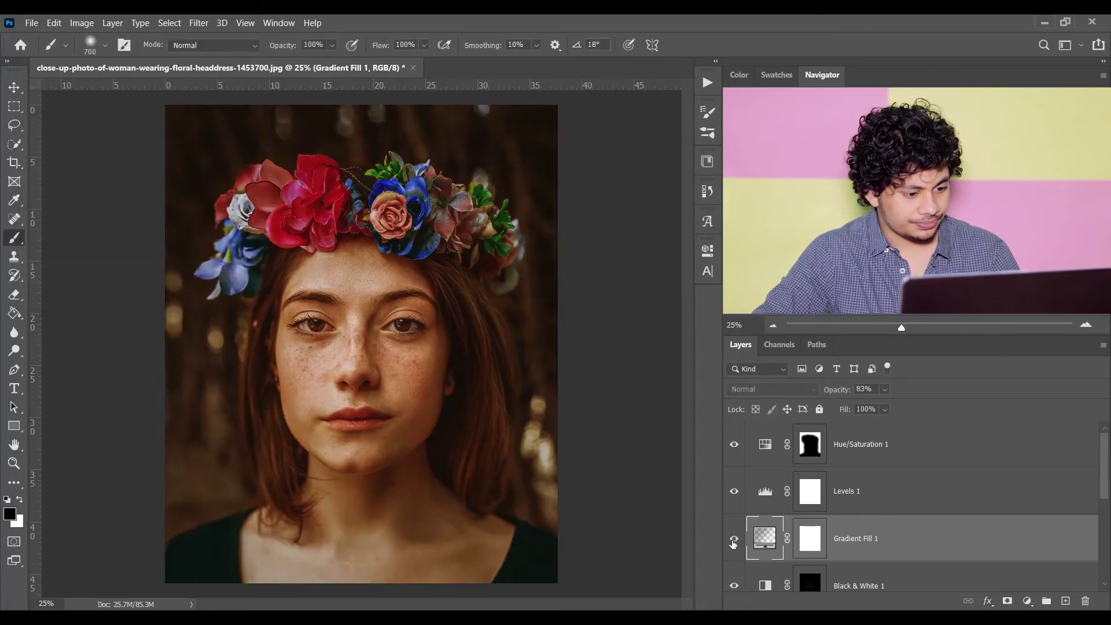
click(811, 539)
Step: Compare the finished portrait with the original by repeatedly showing only the Background layer and restoring all layers
scroll(847, 486, down, 5)
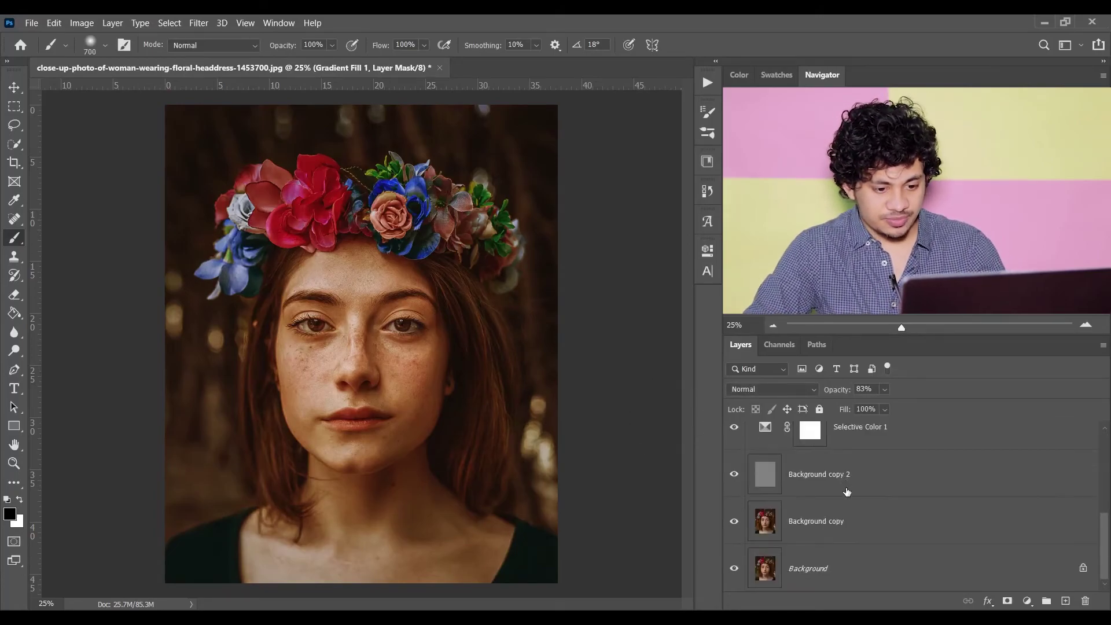
alt+click(734, 569)
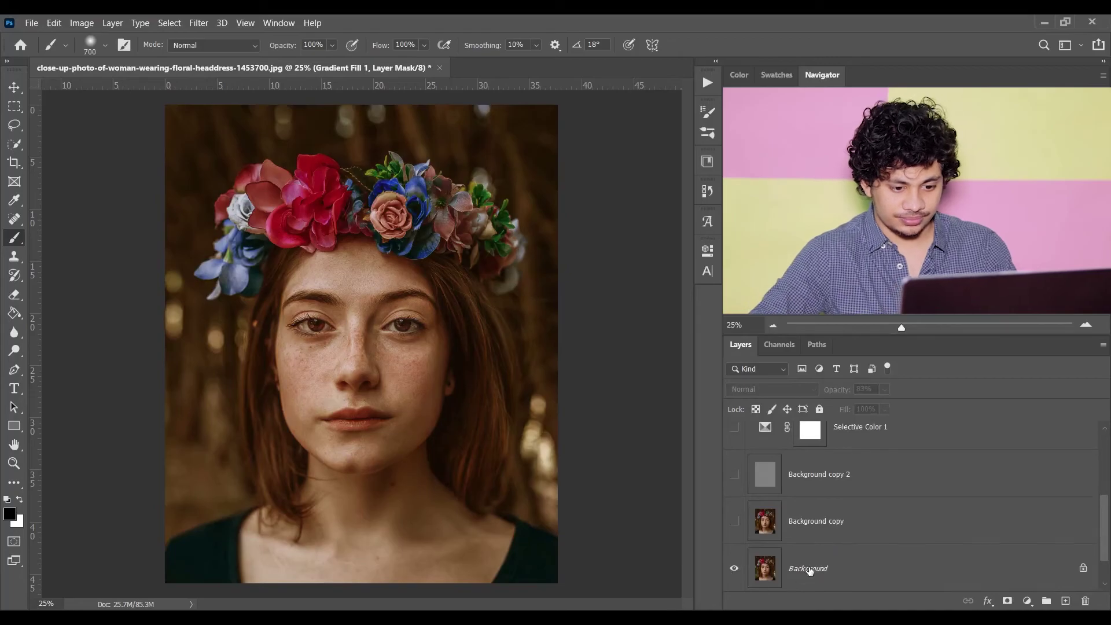
scroll(810, 570, up, 2)
scroll(810, 570, down, 2)
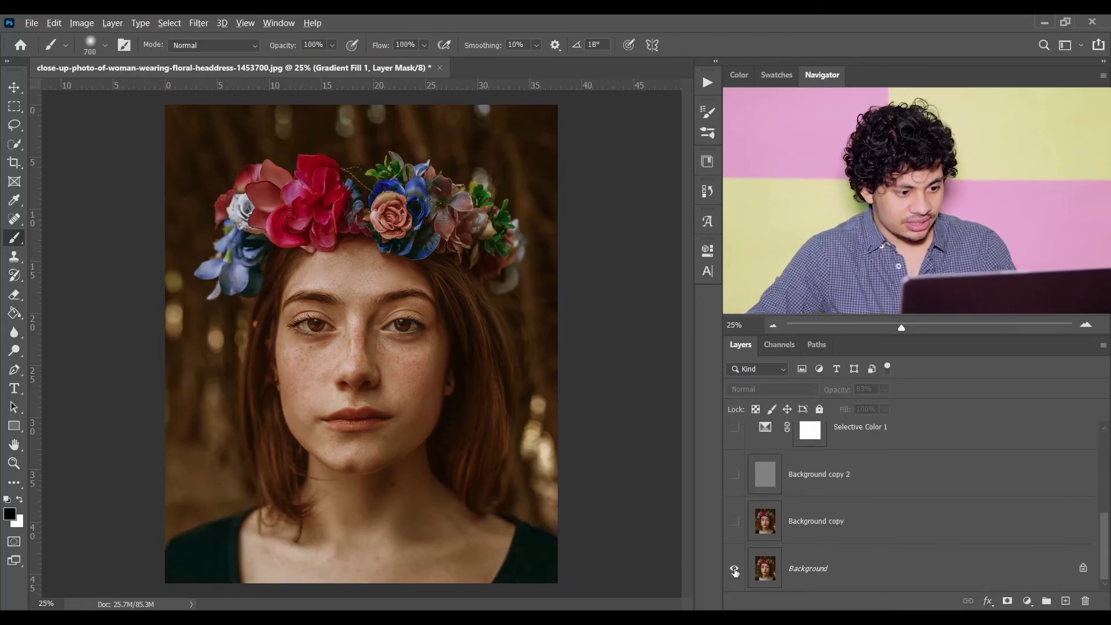
alt+click(734, 569)
alt+click(735, 569)
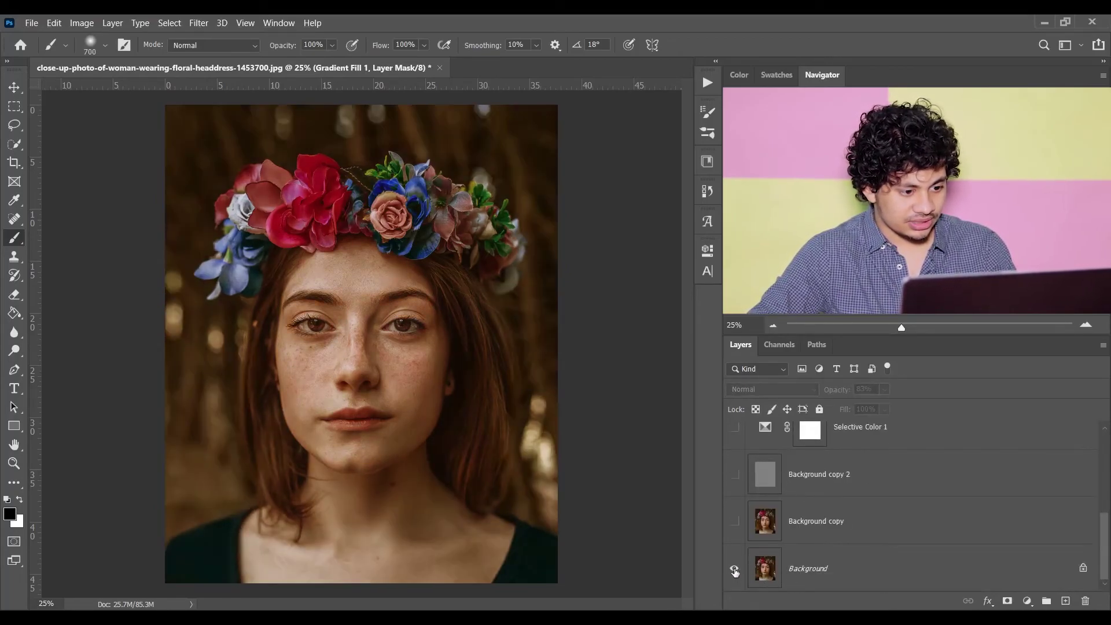
alt+click(734, 569)
key(ctrl+plus)
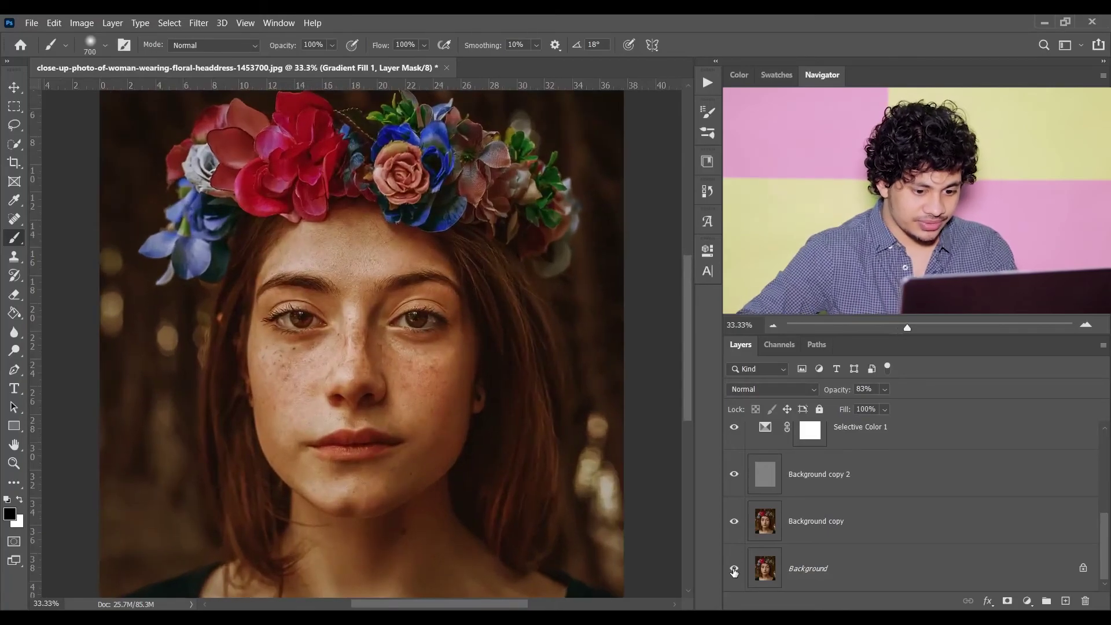
alt+click(735, 571)
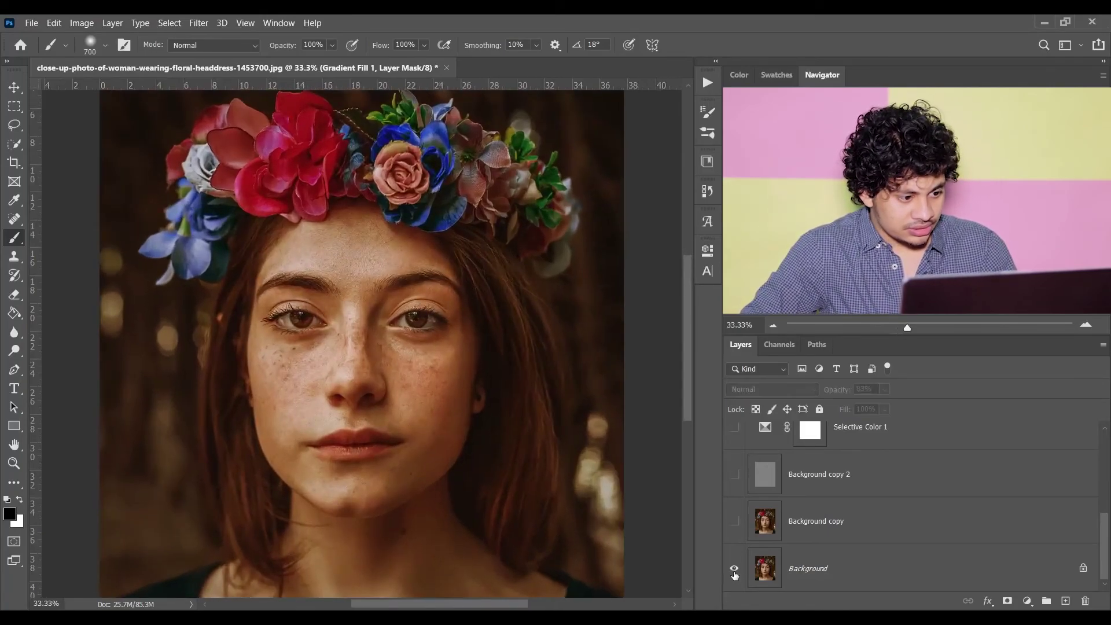
alt+click(735, 570)
alt+click(734, 570)
alt+click(734, 570)
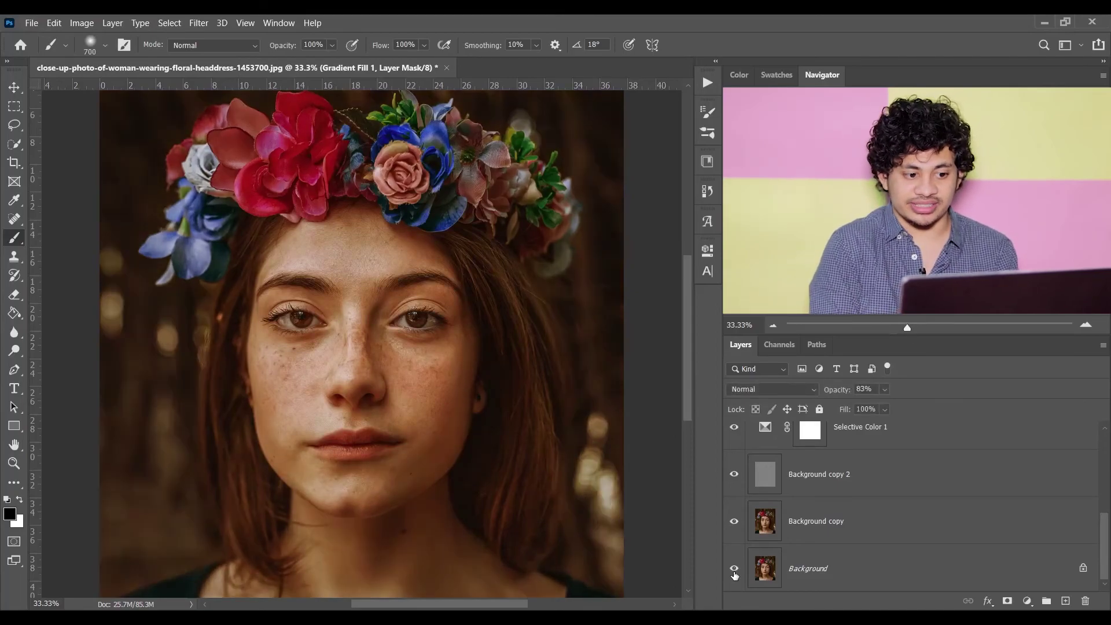